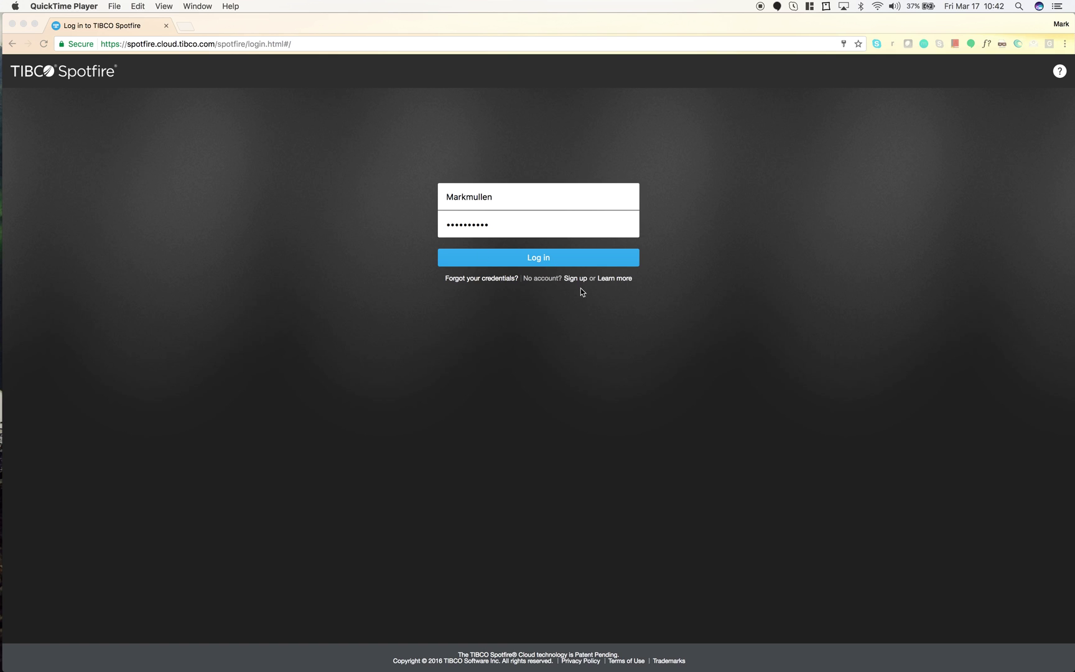
Log in to TIBCO Spotfire with the prefilled credentials
{"action": "left_click", "coordinate": [547, 261]}
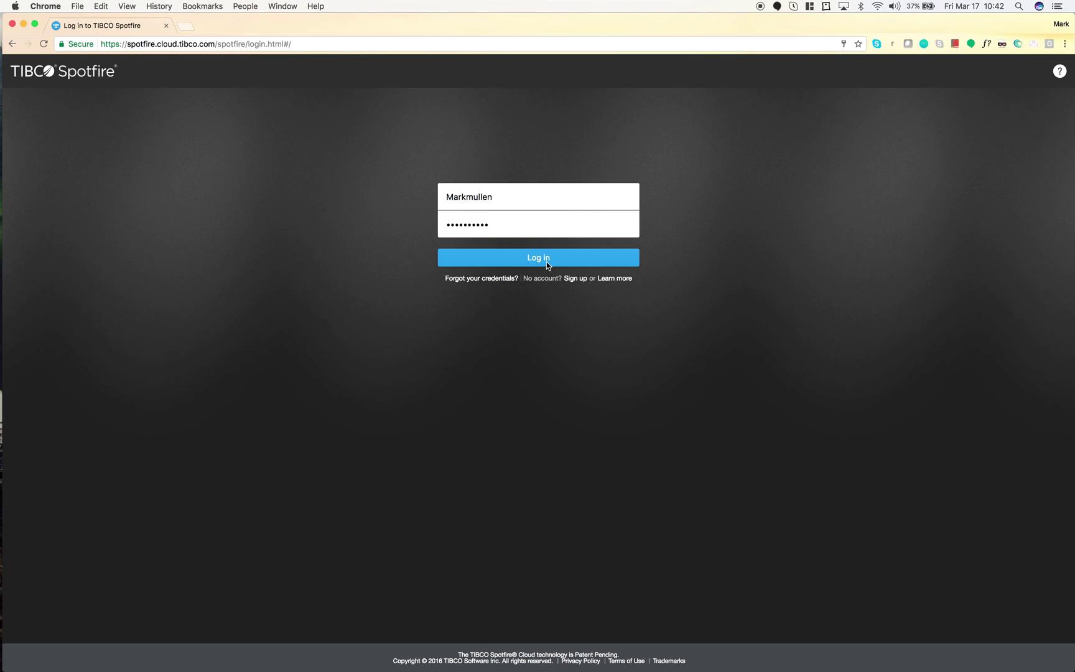
{"action": "left_click", "coordinate": [546, 262]}
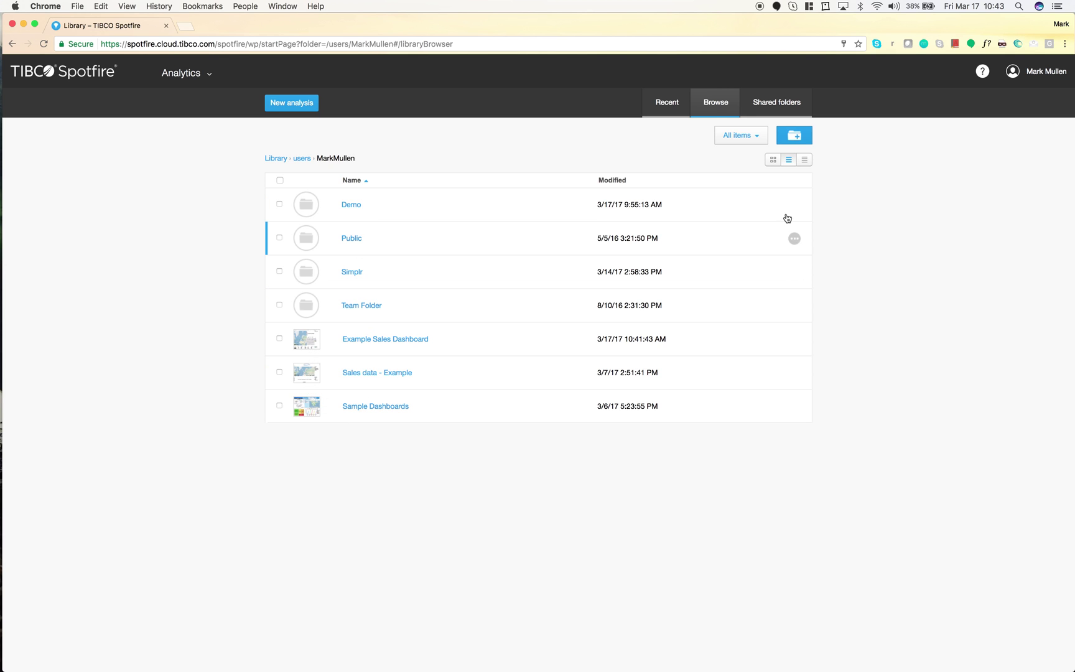
Show the library items as tiles and open the Example Sales Dashboard analysis
{"action": "left_click", "coordinate": [773, 160]}
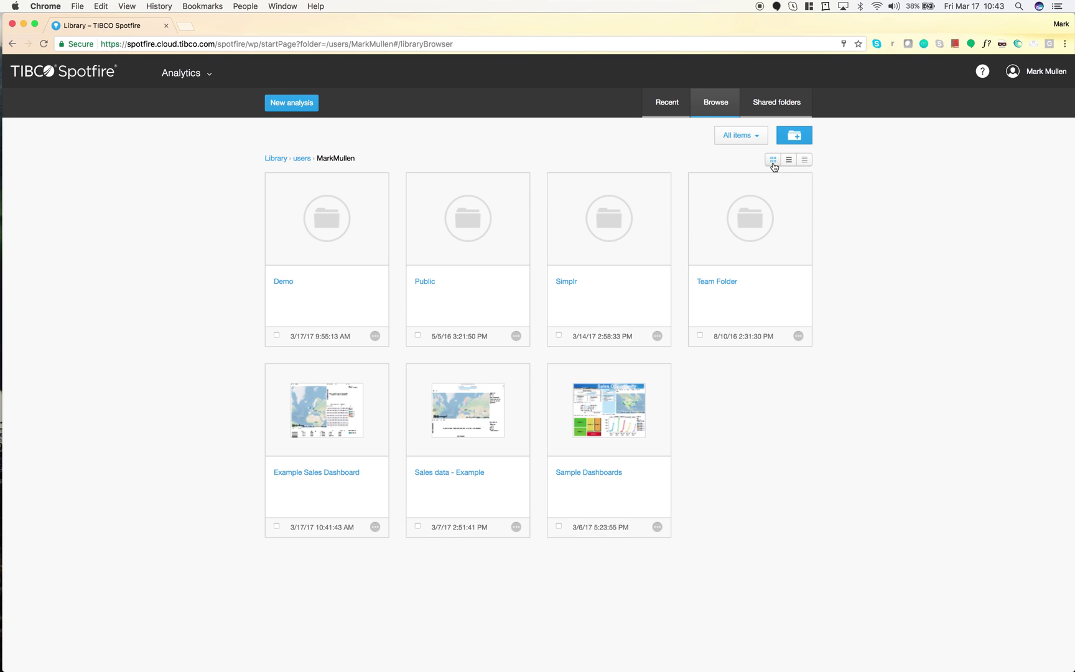
{"action": "left_click", "coordinate": [316, 473]}
{"action": "mouse_move", "coordinate": [1, 472]}
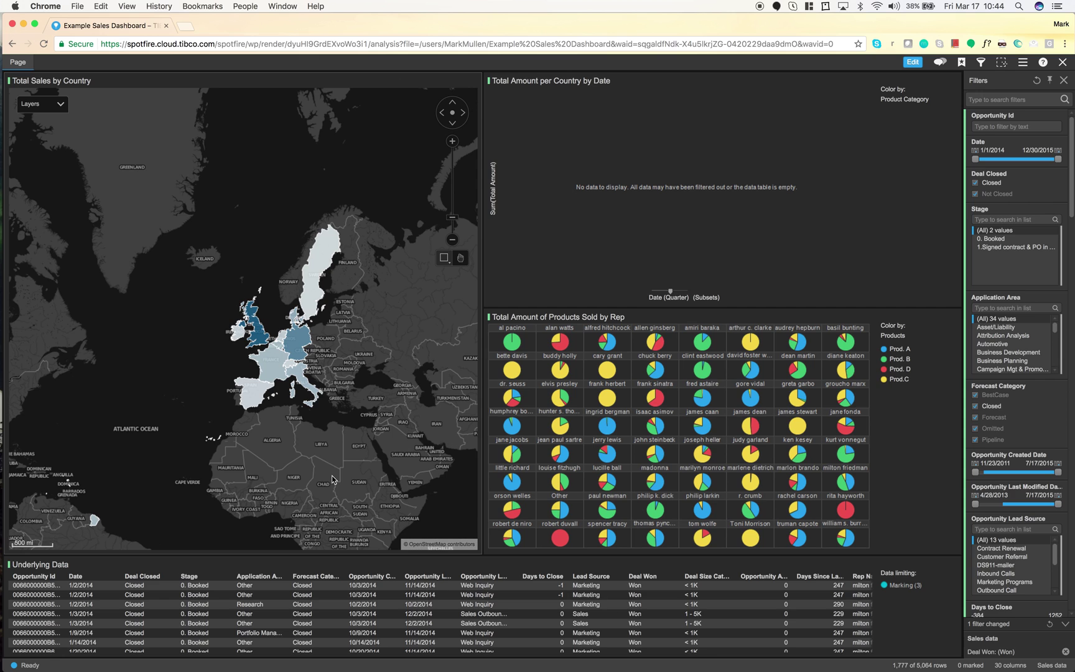
Hide the filters, mark the United Kingdom on the map to view its quarterly sales, and clear the marking
{"action": "left_click", "coordinate": [1064, 81]}
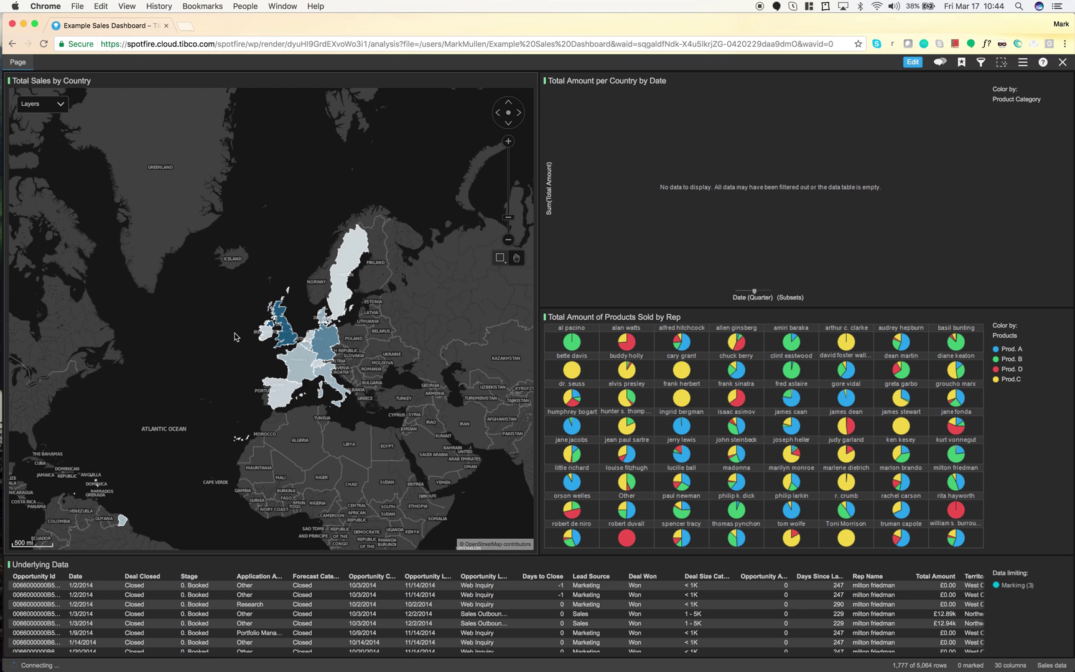
{"action": "left_click", "coordinate": [288, 342]}
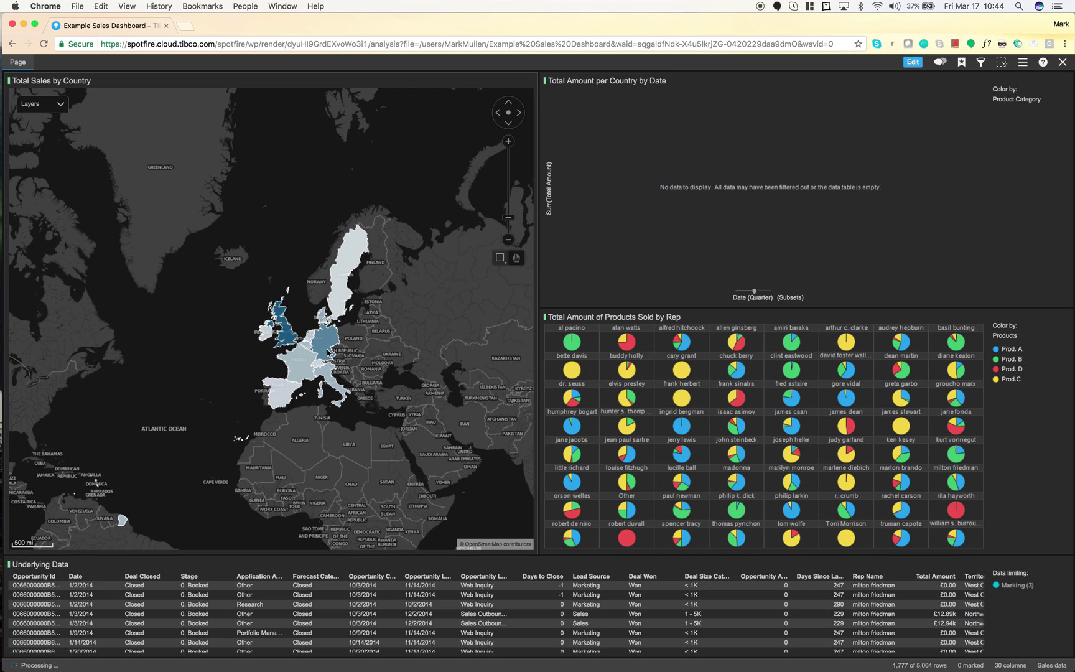
{"action": "mouse_move", "coordinate": [328, 352]}
{"action": "mouse_move", "coordinate": [287, 335]}
{"action": "mouse_move", "coordinate": [346, 291]}
{"action": "left_click", "coordinate": [289, 337]}
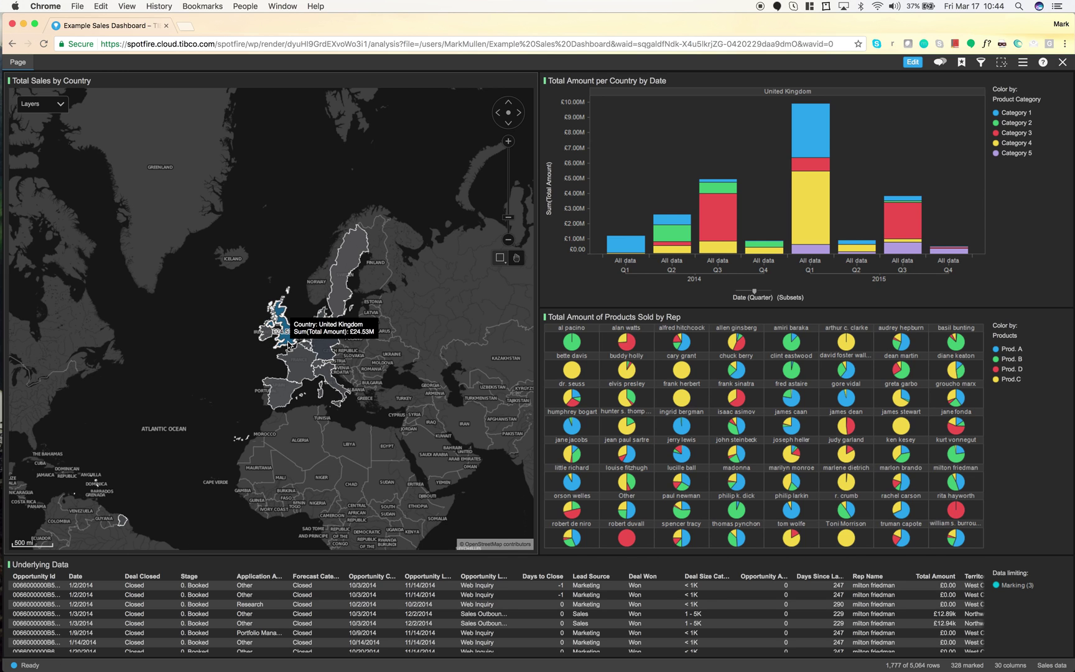
{"action": "left_click", "coordinate": [308, 305]}
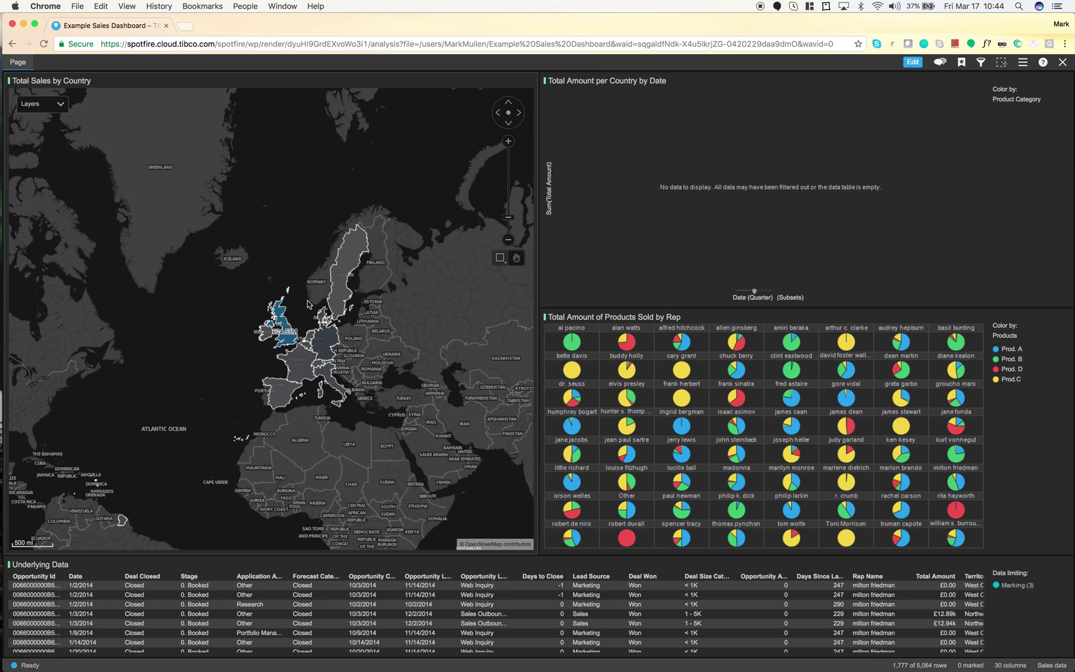
Filter the data to dates from 1/1/2015 onward and hide the filters again
{"action": "left_click", "coordinate": [981, 62]}
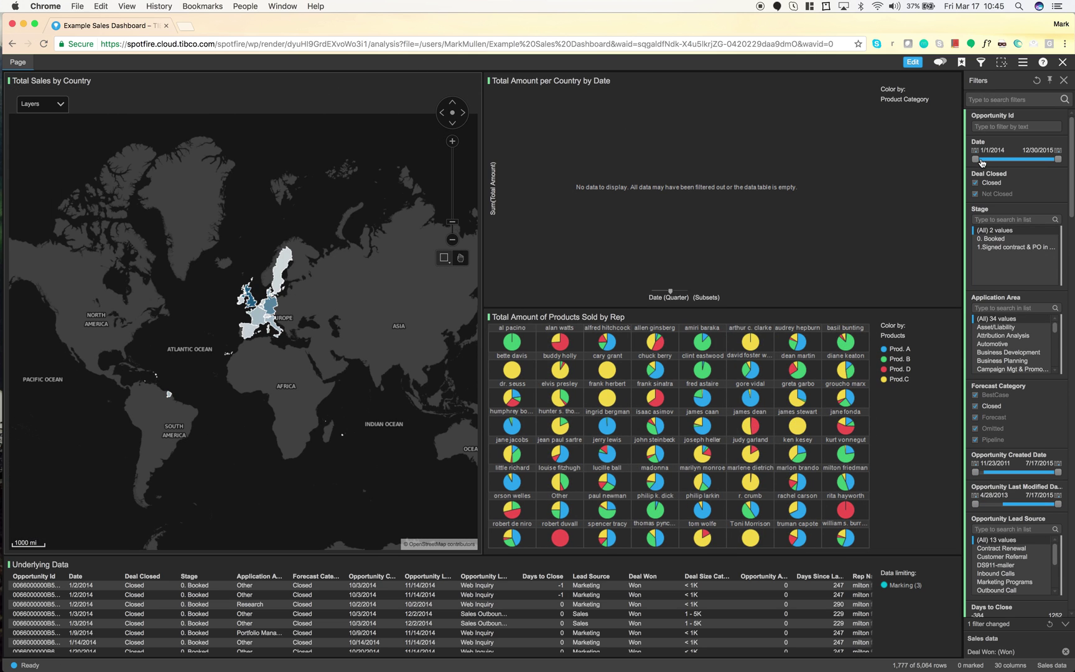
{"action": "left_click_drag", "start_coordinate": [981, 162], "coordinate": [1016, 162]}
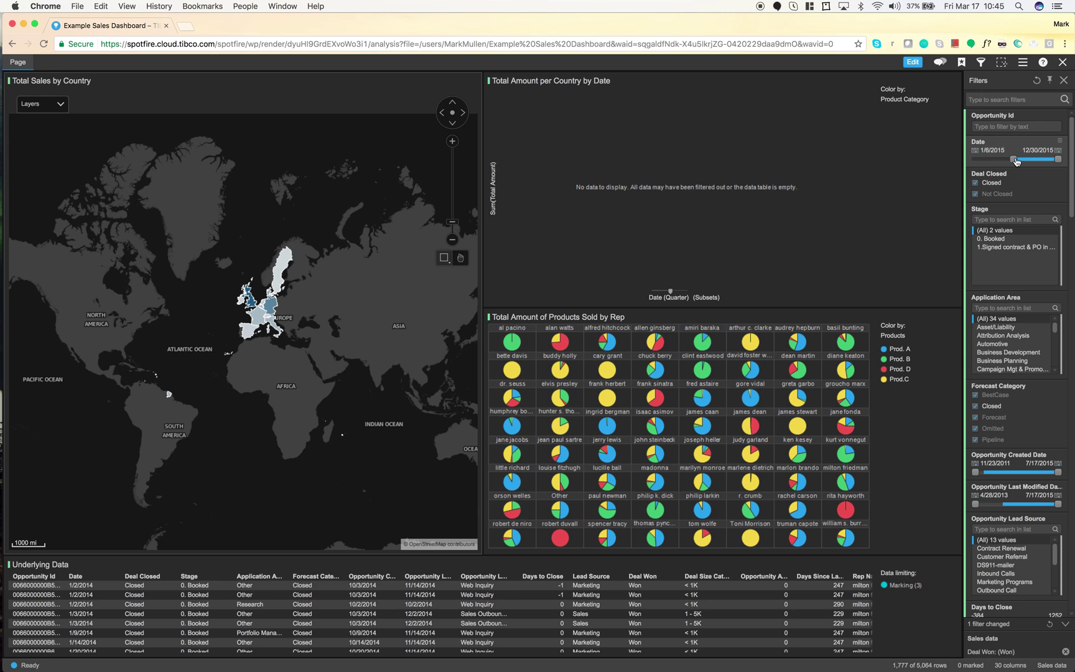
{"action": "left_click", "coordinate": [992, 151]}
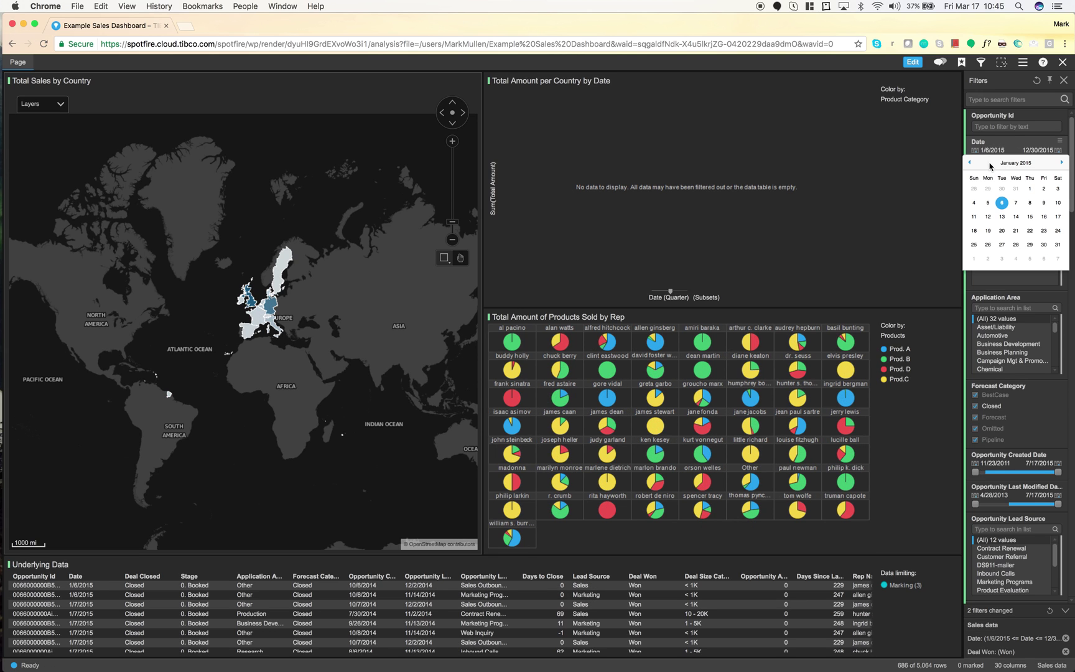
{"action": "left_click", "coordinate": [1034, 193]}
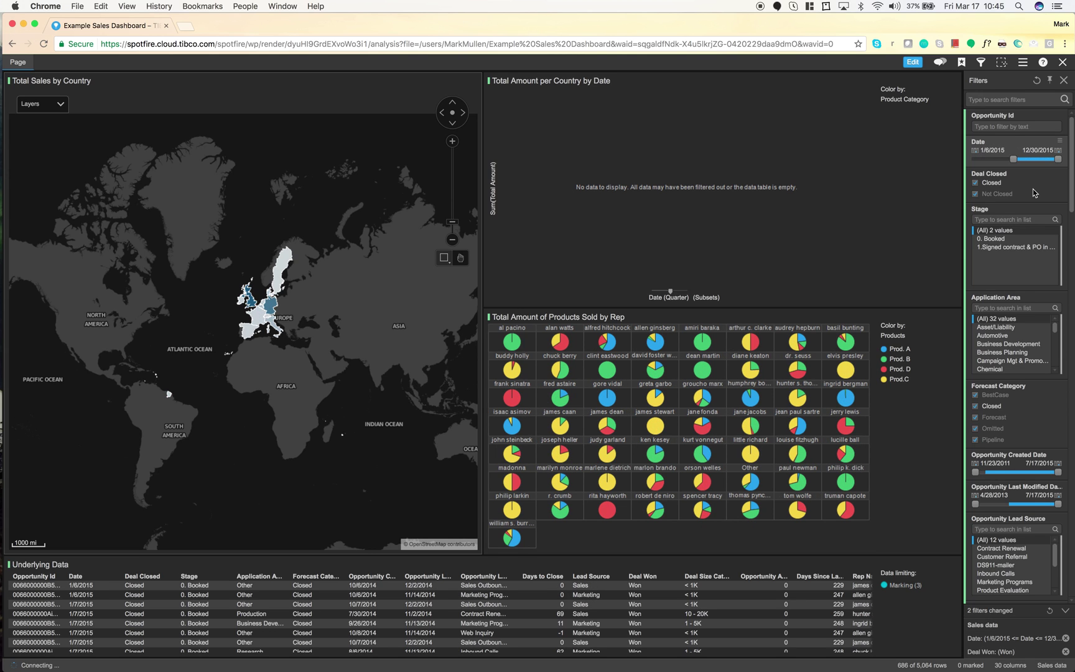
{"action": "left_click", "coordinate": [1065, 83]}
{"action": "scroll", "coordinate": [308, 315], "scroll_direction": "up", "scroll_amount": 2}
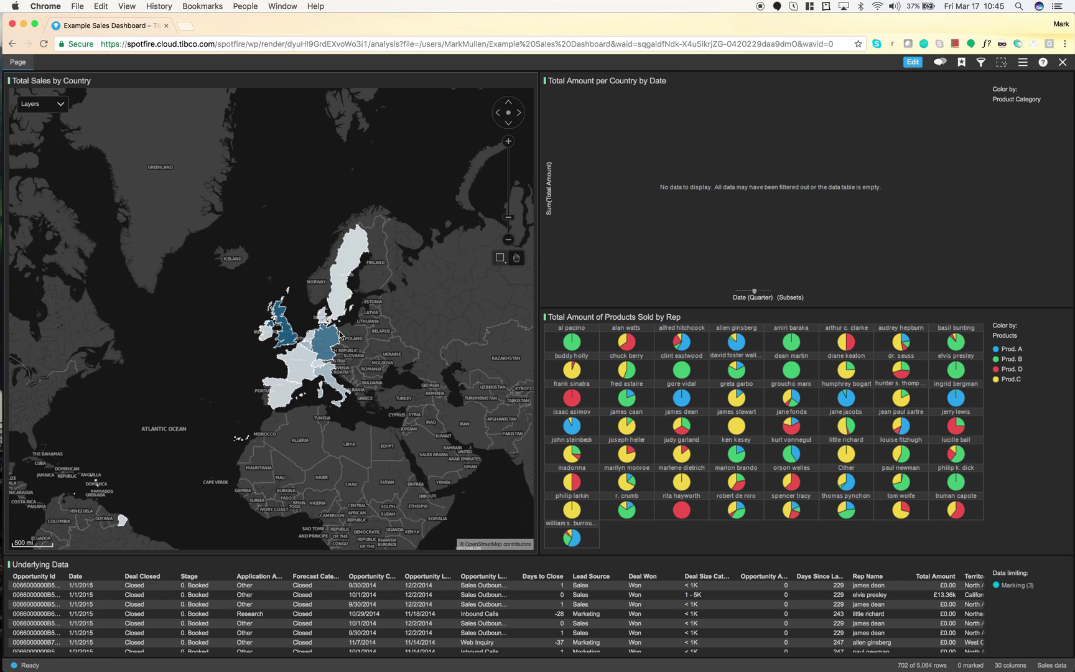
View the United Kingdom's filtered sales alone, and mark it together with Ireland using a rectangle on the map
{"action": "left_click", "coordinate": [287, 336]}
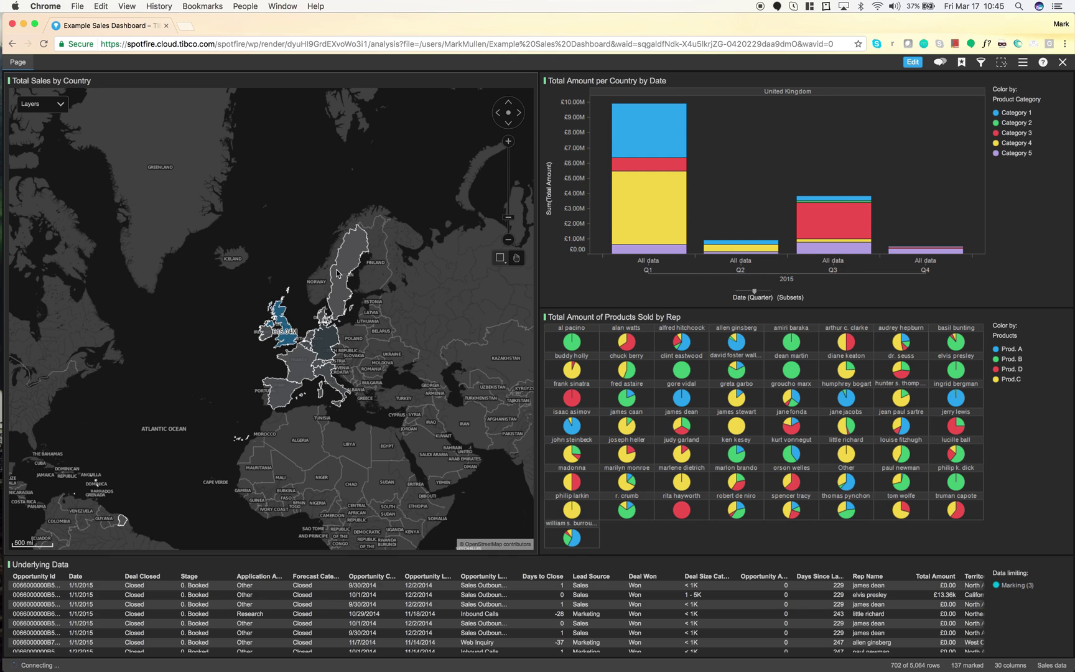
{"action": "left_click", "coordinate": [304, 262]}
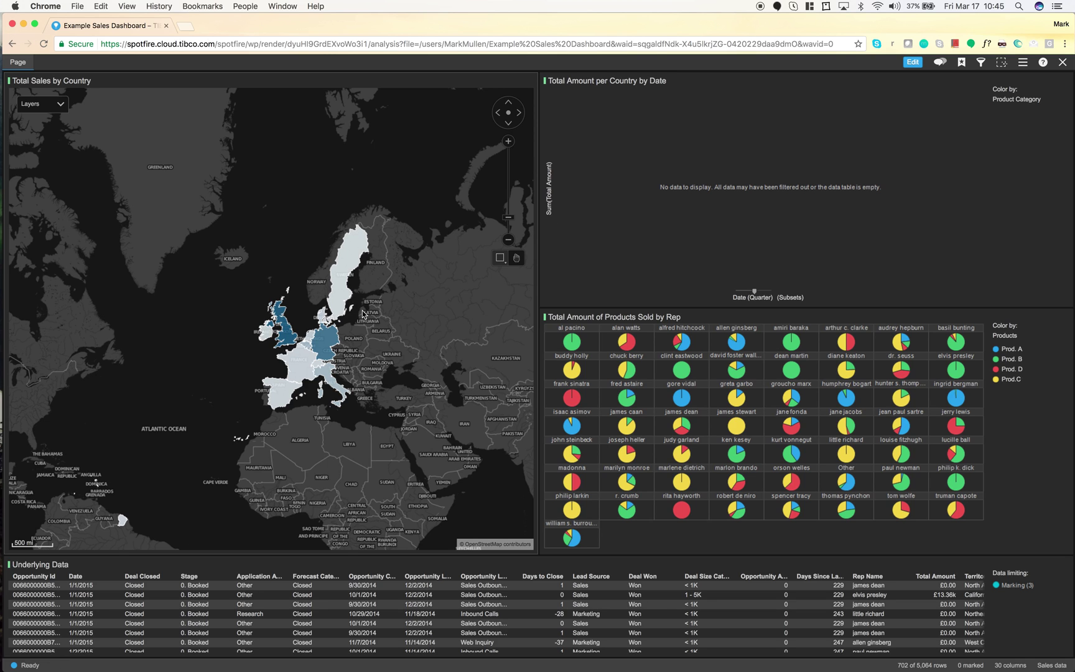
{"action": "left_click", "coordinate": [257, 304]}
{"action": "left_click_drag", "start_coordinate": [257, 303], "coordinate": [291, 341]}
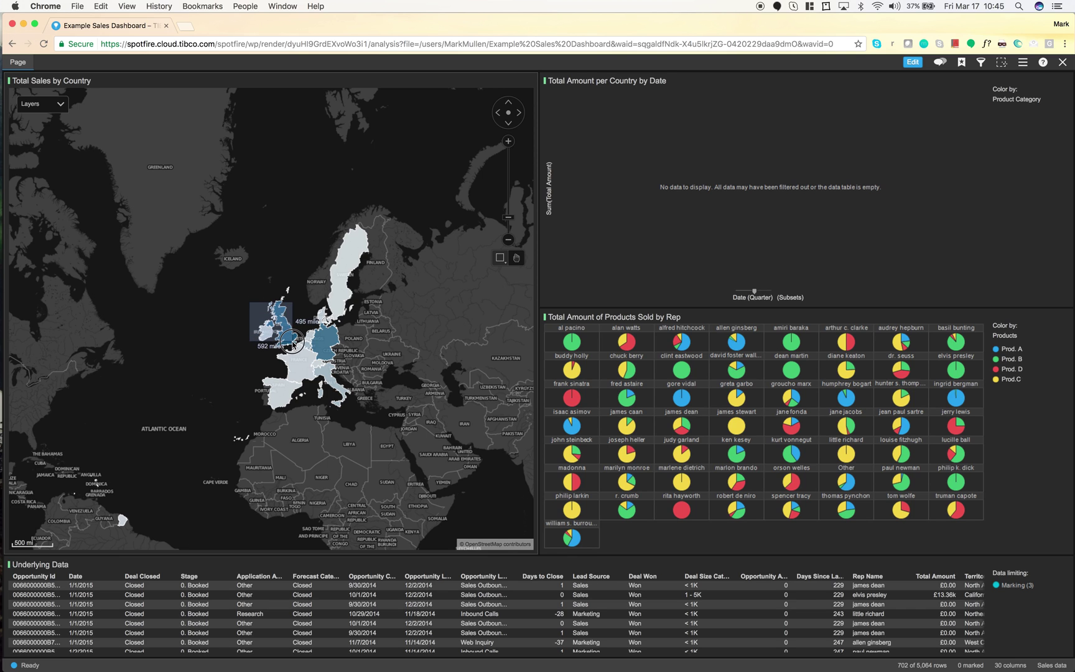
{"action": "left_click_drag", "start_coordinate": [293, 343], "coordinate": [293, 343]}
Switch the map's marking shape to Lasso and mark the United Kingdom and Ireland with it
{"action": "left_click", "coordinate": [499, 257]}
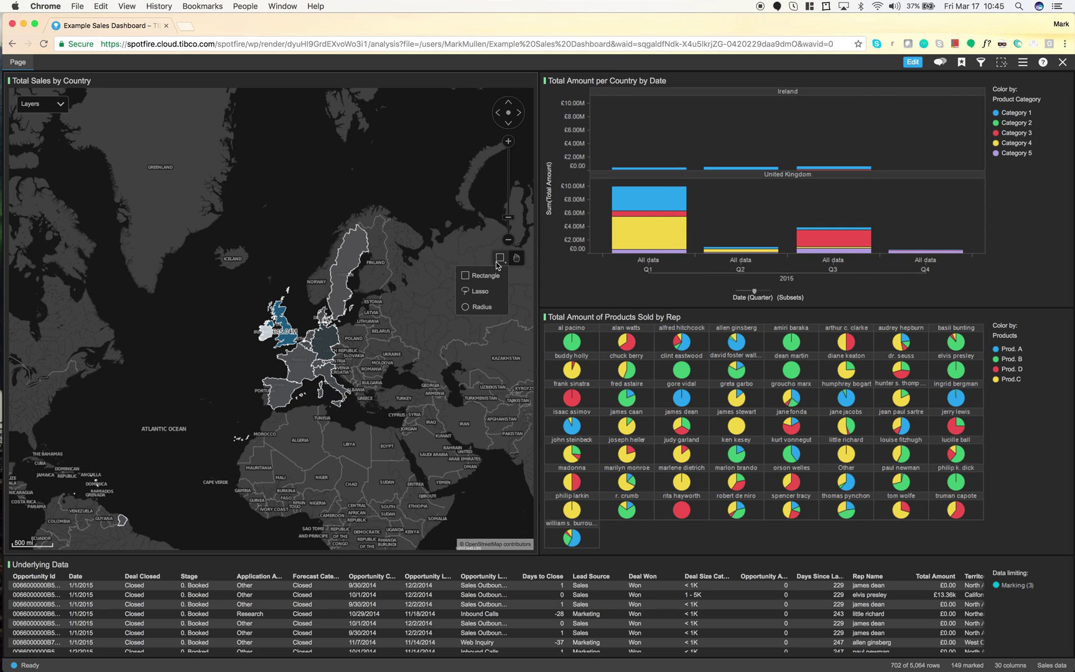
{"action": "left_click", "coordinate": [478, 291]}
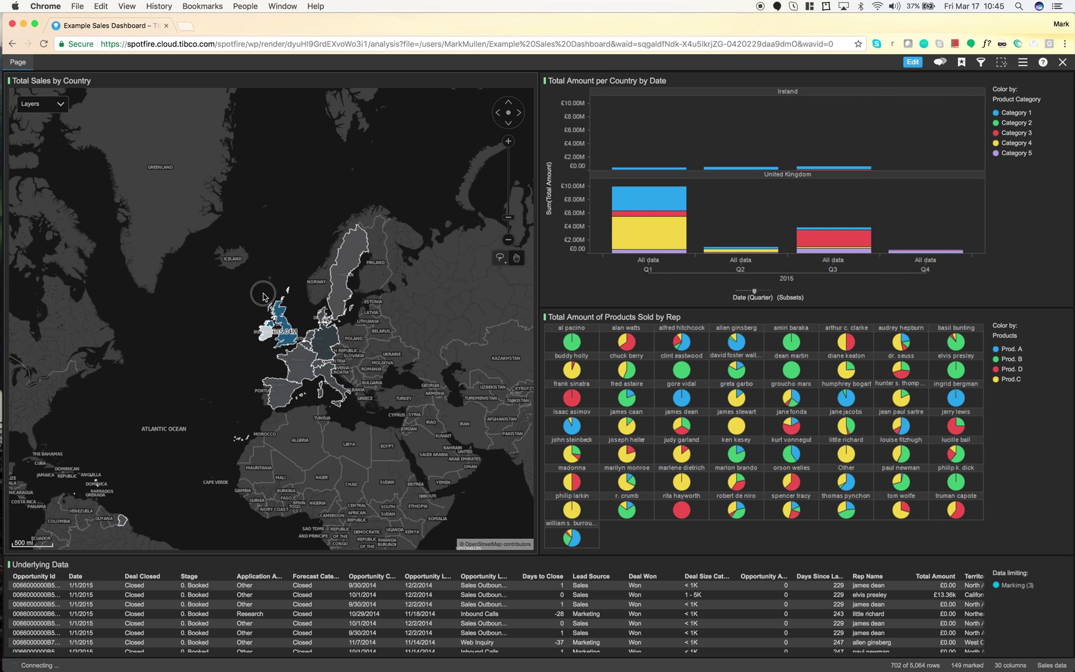
{"action": "mouse_move", "coordinate": [263, 296]}
{"action": "left_mouse_down"}
{"action": "mouse_move", "coordinate": [260, 352]}
{"action": "mouse_move", "coordinate": [305, 345]}
{"action": "mouse_move", "coordinate": [277, 292]}
{"action": "mouse_move", "coordinate": [298, 326]}
{"action": "left_mouse_up"}
Mark the Category 1 segment of the United Kingdom's Q1 2015 bar to drill into its sales reps
{"action": "mouse_move", "coordinate": [613, 226]}
{"action": "mouse_move", "coordinate": [633, 204]}
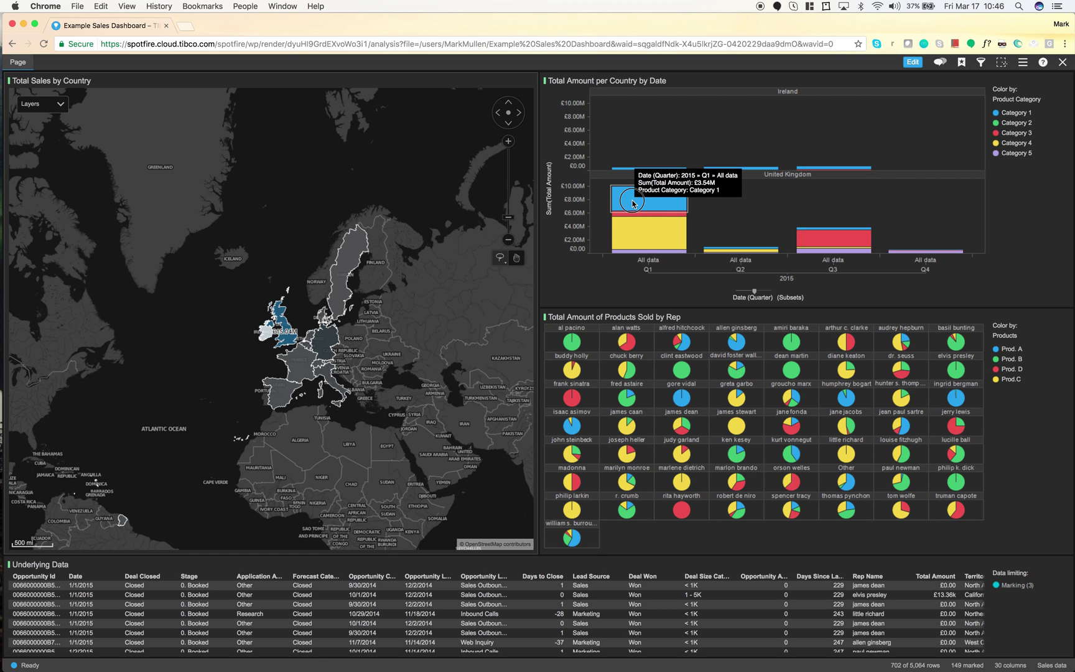
{"action": "left_click", "coordinate": [638, 201]}
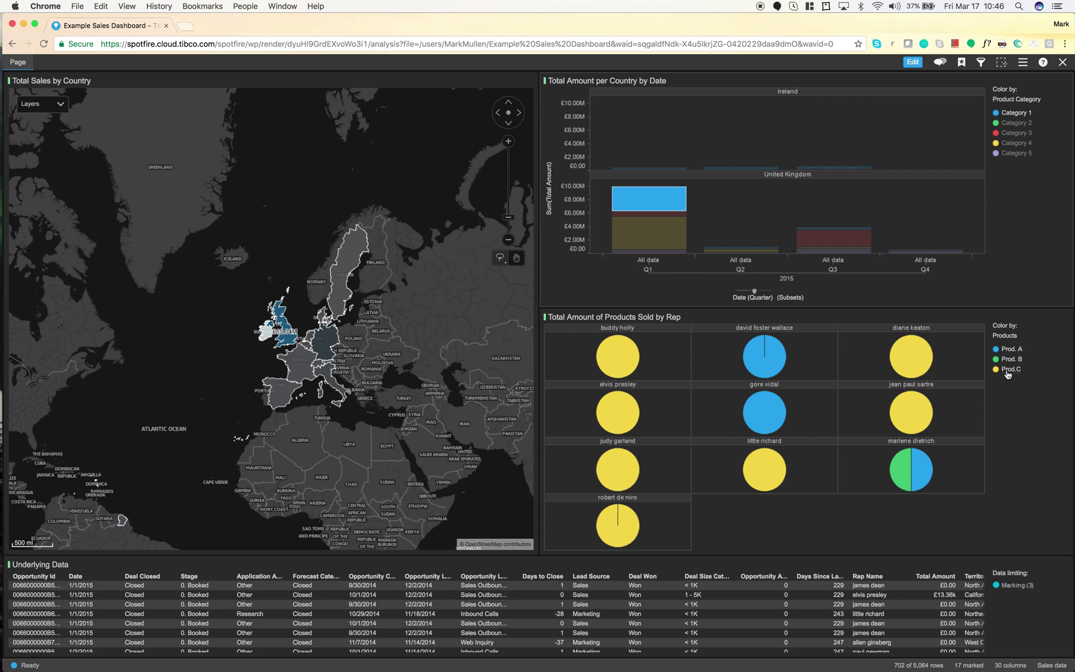
Mark Buddy Holly's pie and examine the columns of the matching record in the underlying data table
{"action": "left_click", "coordinate": [616, 358]}
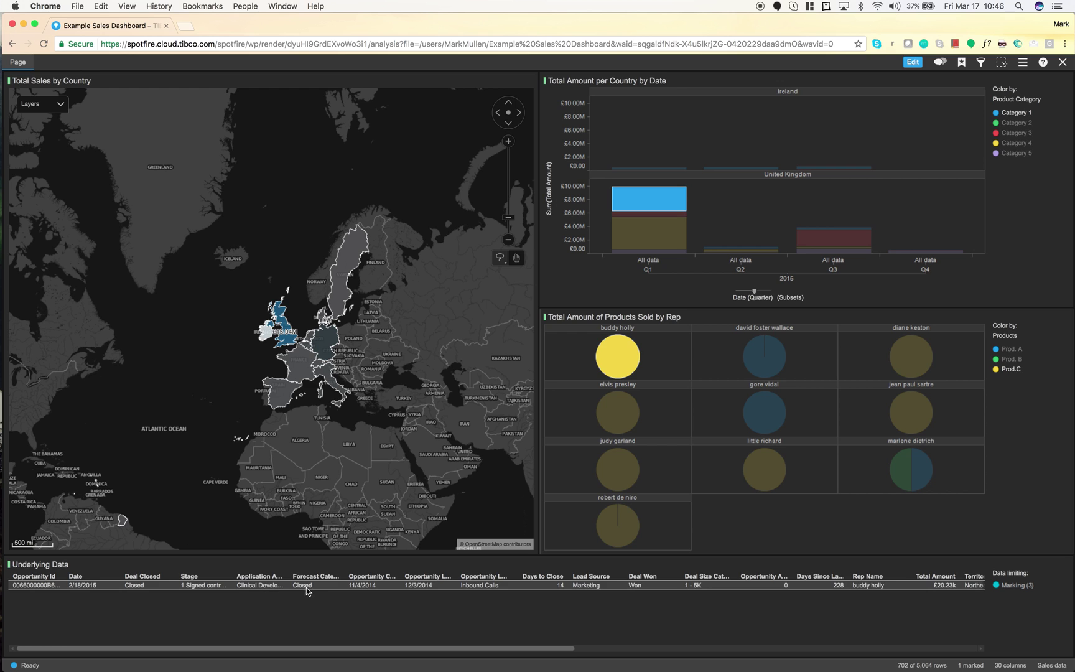
{"action": "scroll", "coordinate": [579, 582], "scroll_direction": "right", "scroll_amount": 10}
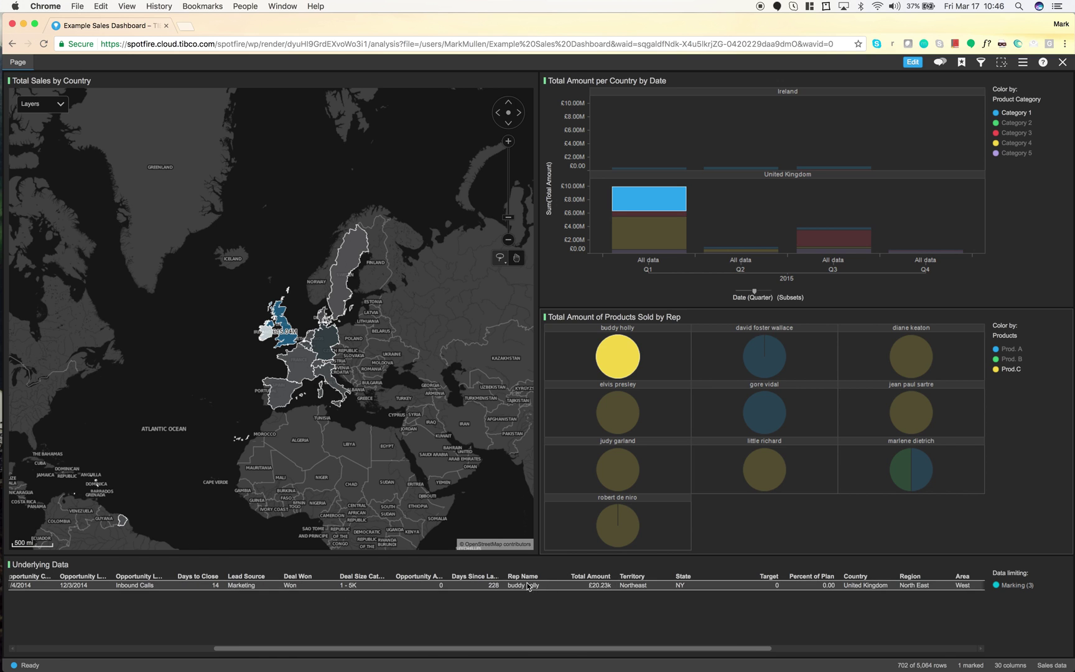
{"action": "scroll", "coordinate": [565, 598], "scroll_direction": "right", "scroll_amount": 10}
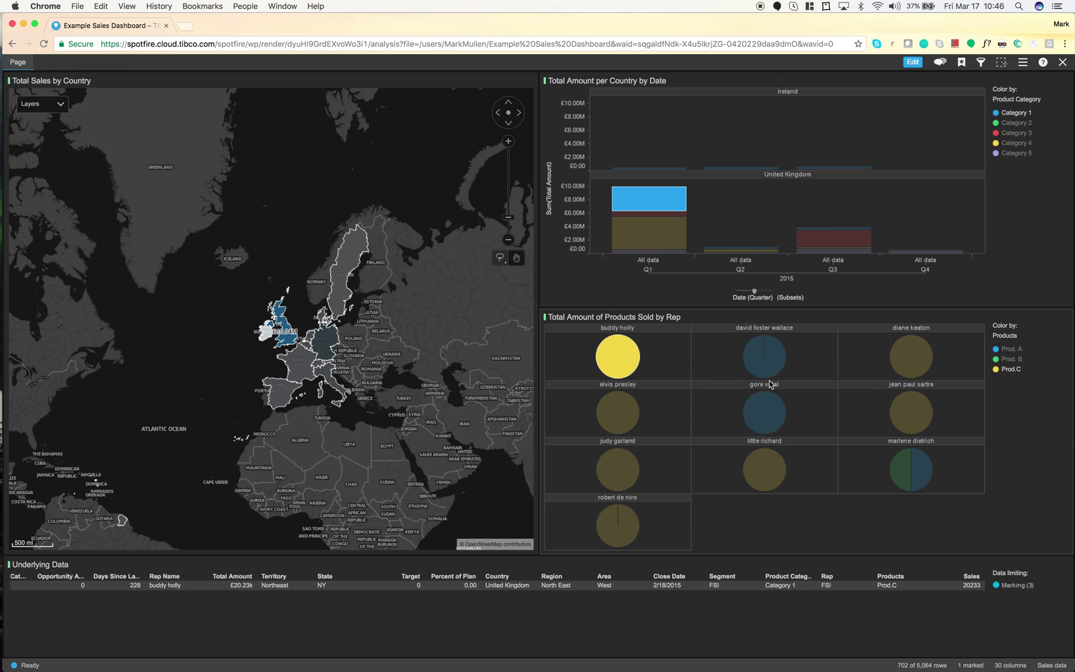
Mark the pies of the six reps from Buddy Holly to Little Richard and review their underlying records
{"action": "left_click_drag", "start_coordinate": [636, 375], "coordinate": [785, 486]}
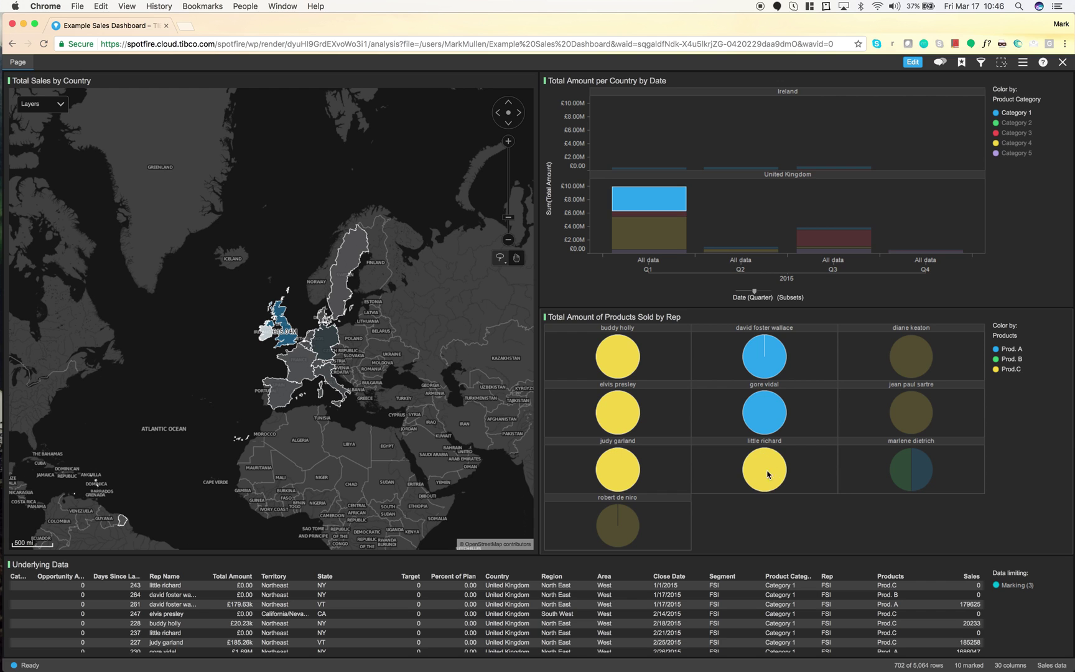
{"action": "scroll", "coordinate": [230, 610], "scroll_direction": "down", "scroll_amount": 2}
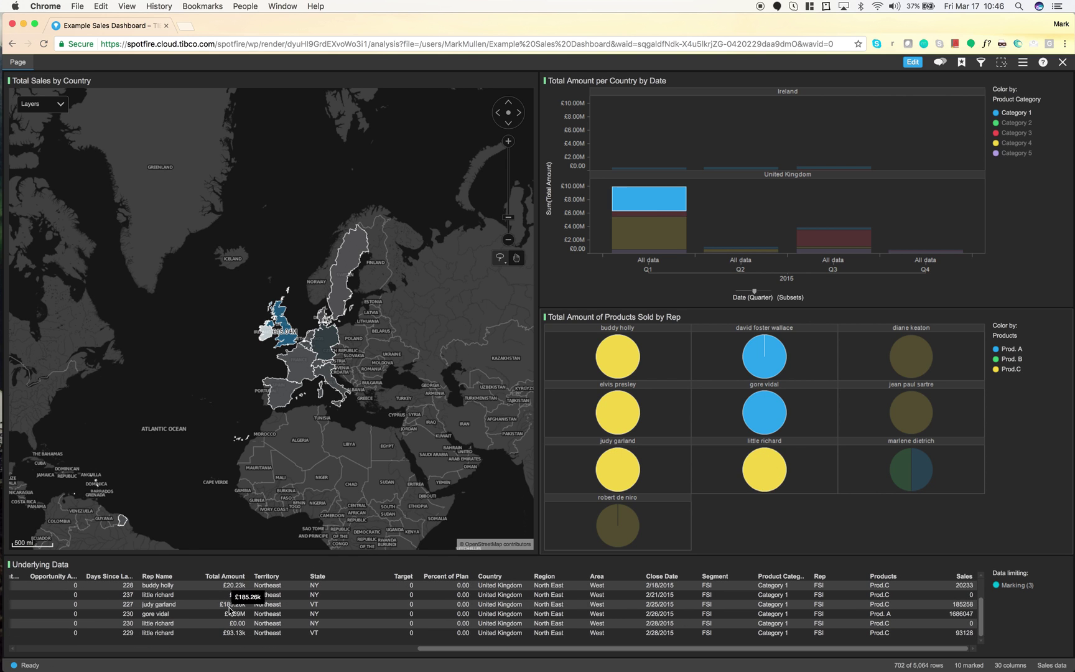
{"action": "scroll", "coordinate": [230, 608], "scroll_direction": "up", "scroll_amount": 2}
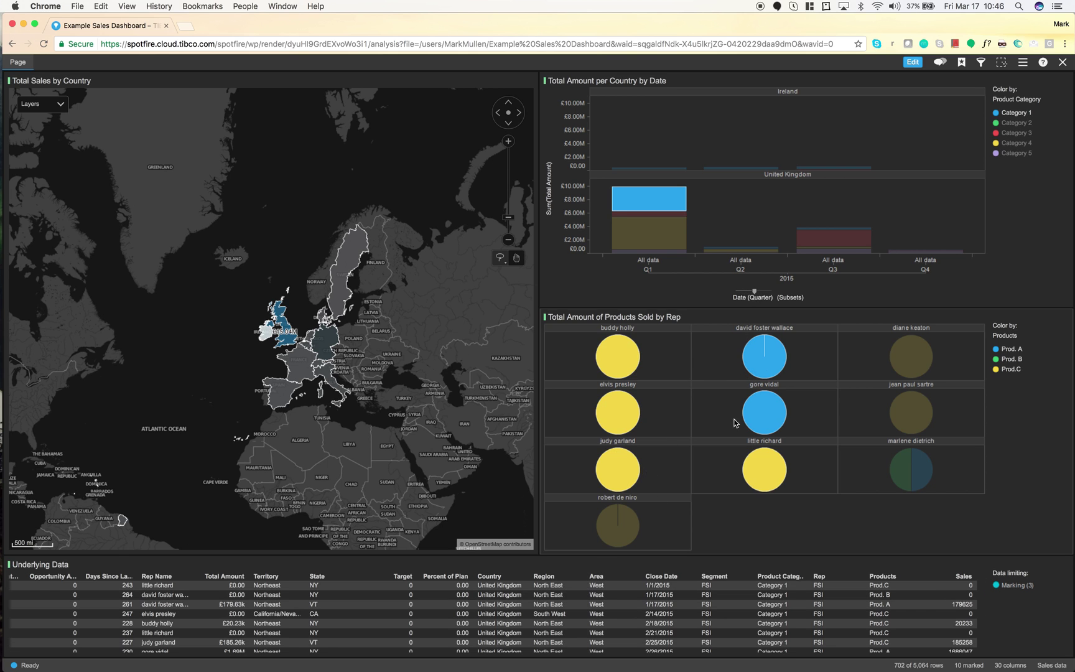
Mark only Gore Vidal's pie and clear the marking in the bar chart
{"action": "left_click", "coordinate": [758, 416]}
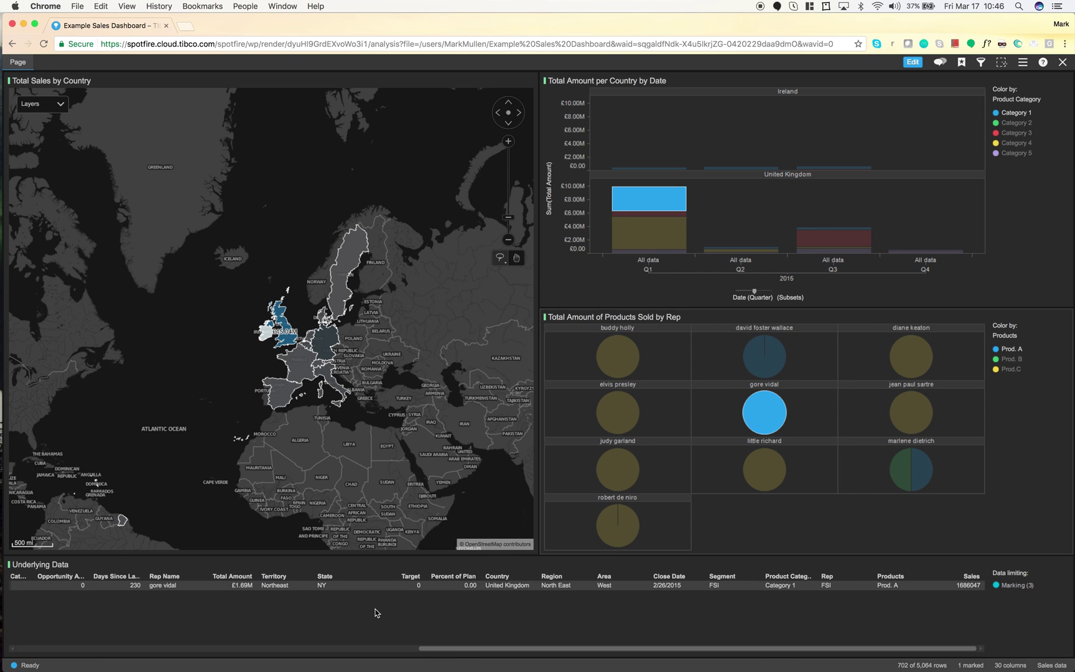
{"action": "left_click", "coordinate": [706, 216]}
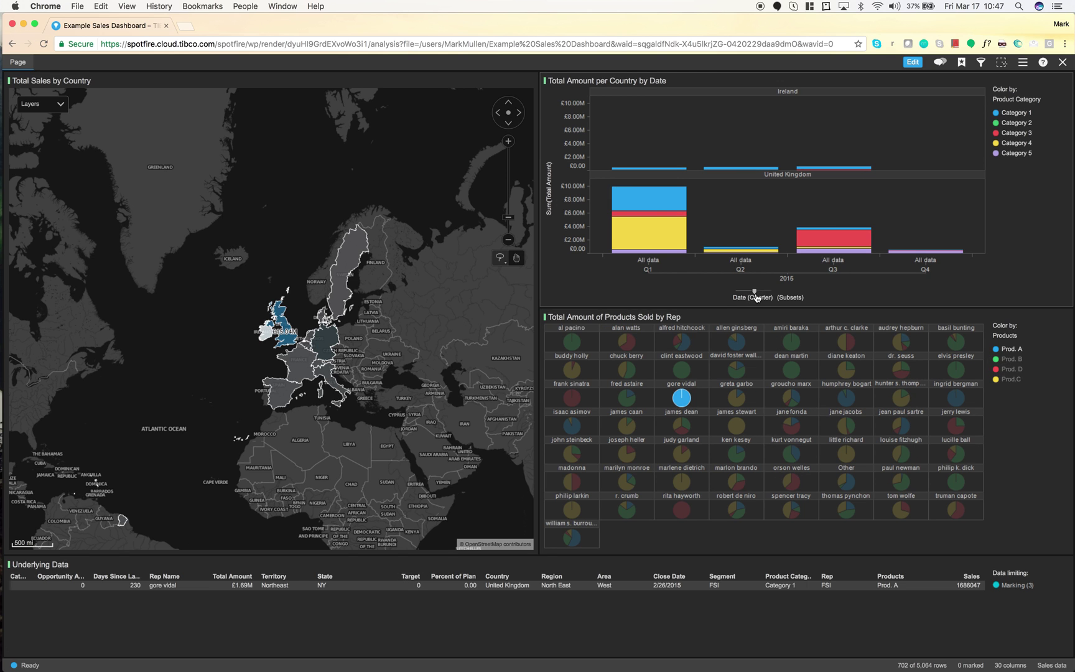
Try the bar chart's date axis by year, set it to Month, and mark France on the map
{"action": "left_click_drag", "start_coordinate": [755, 294], "coordinate": [742, 292]}
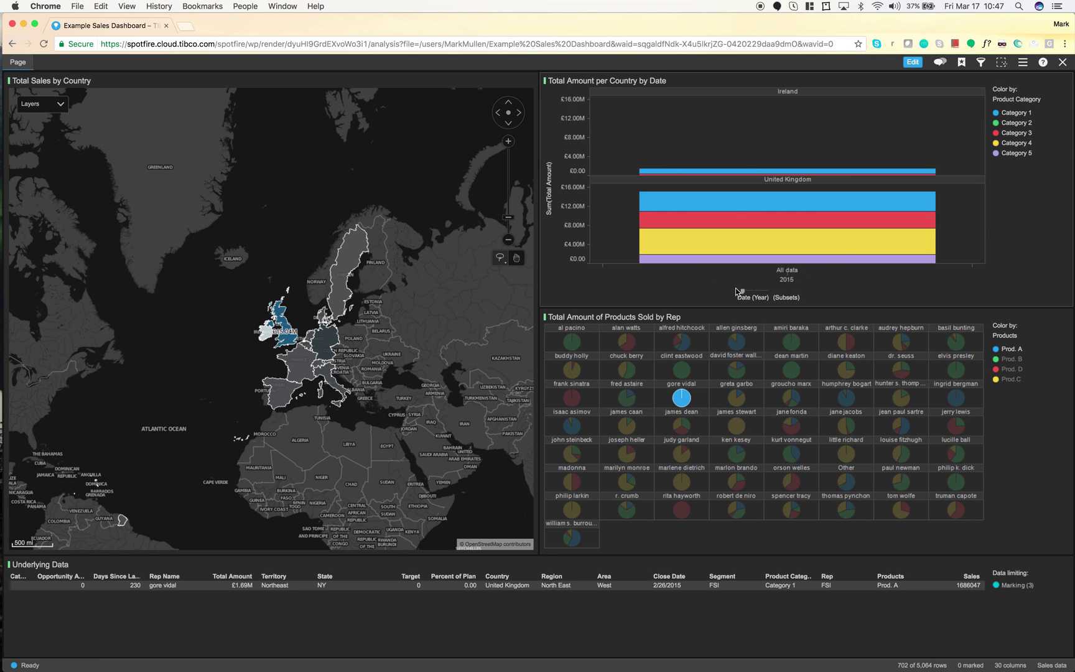
{"action": "left_click_drag", "start_coordinate": [742, 294], "coordinate": [766, 293]}
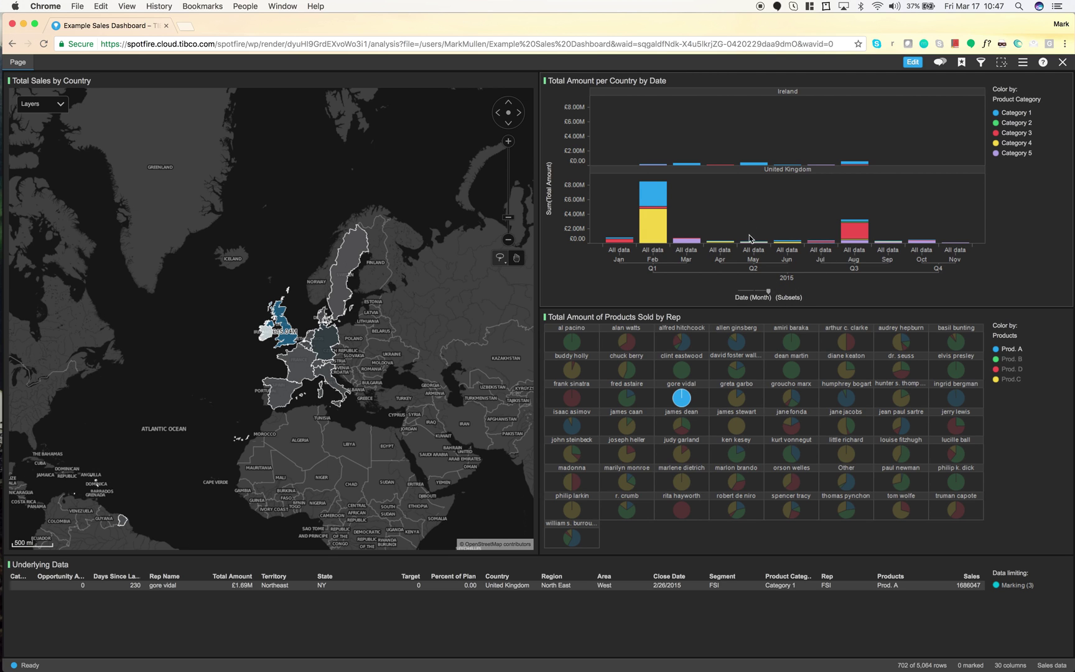
{"action": "left_click", "coordinate": [298, 373]}
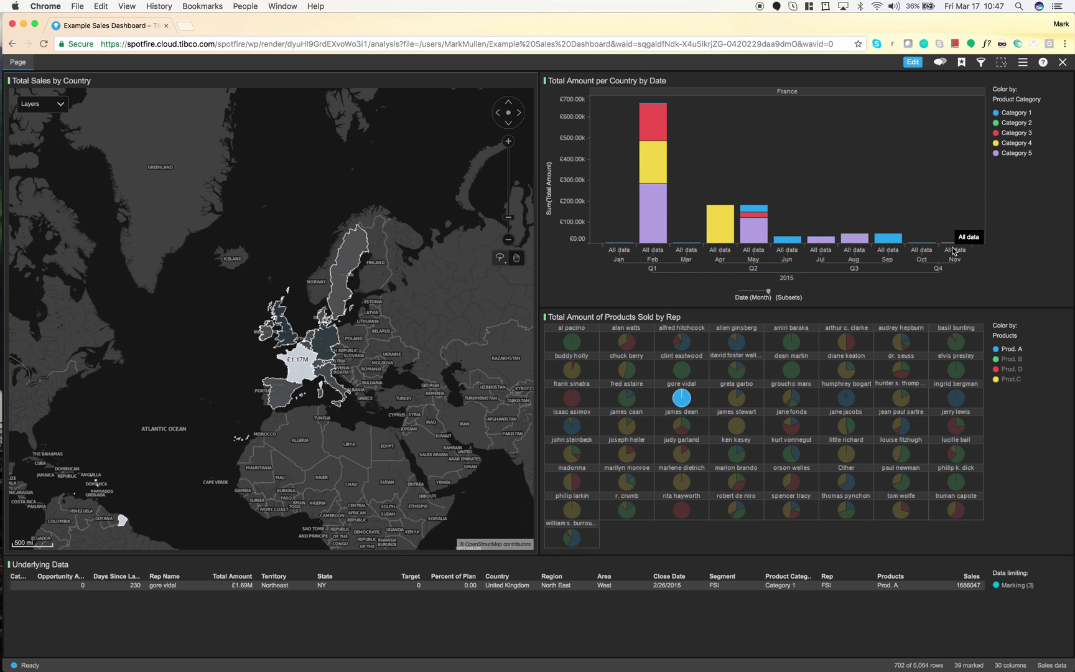
Mark the Category 5 segment and the whole February bar for France to compare reps, and clear the marking
{"action": "left_click", "coordinate": [663, 219]}
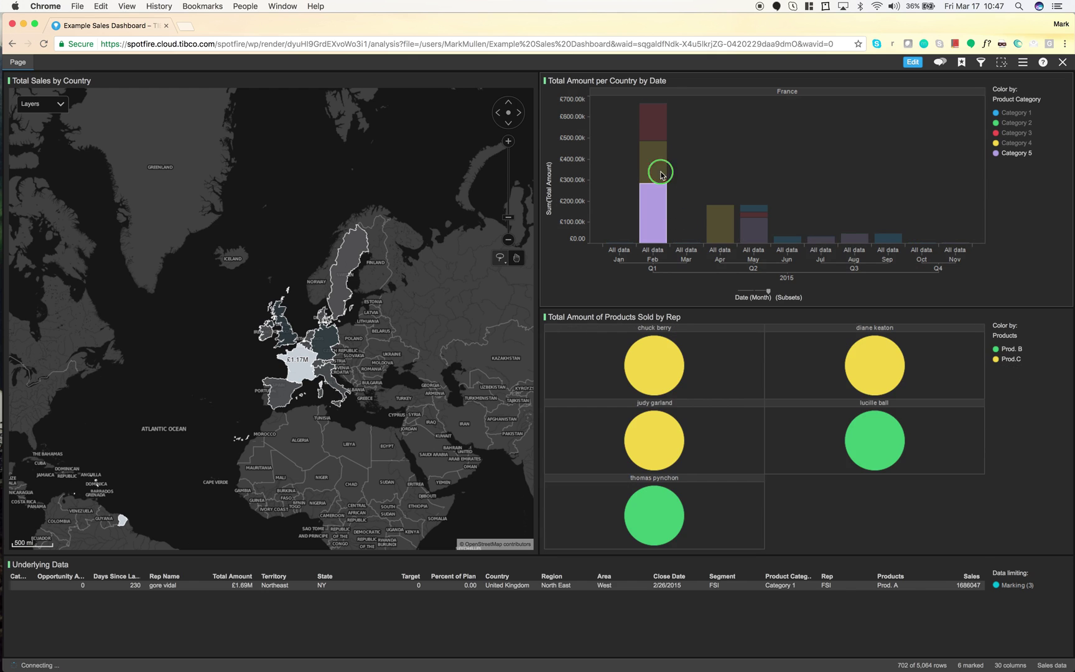
{"action": "right_click", "coordinate": [685, 223]}
{"action": "left_click", "coordinate": [669, 210]}
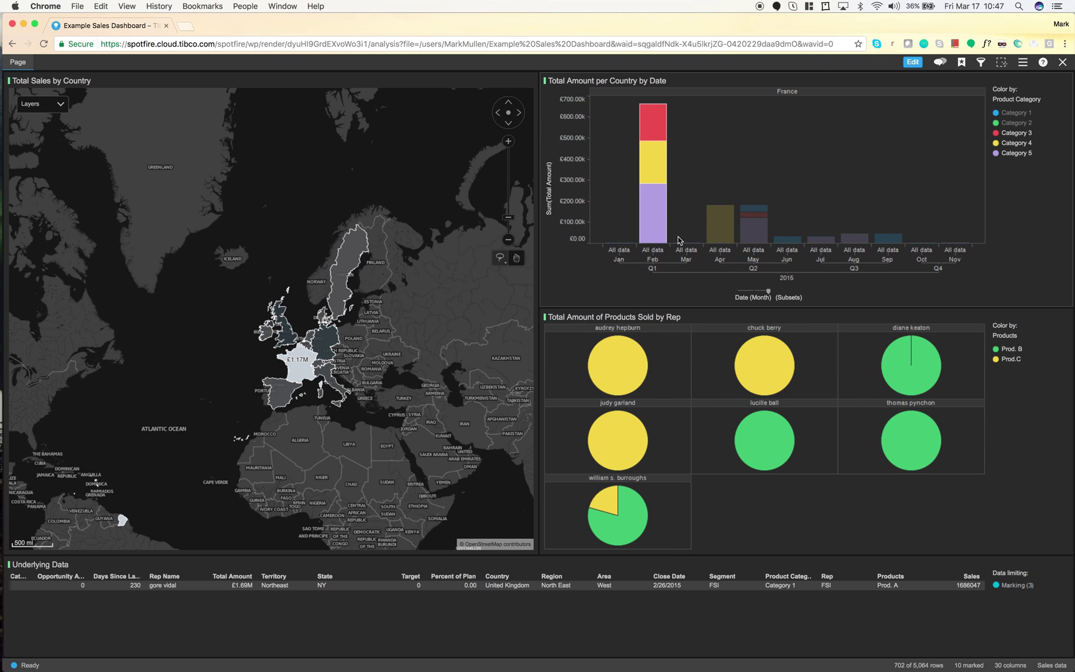
{"action": "left_click", "coordinate": [694, 191]}
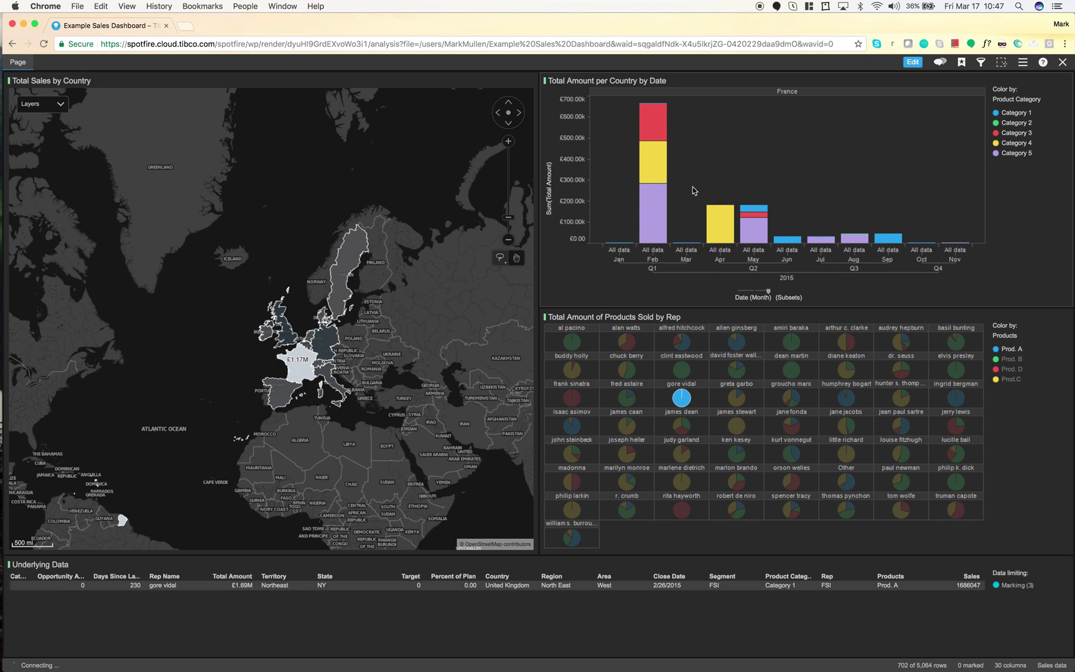
Export France's monthly sales bar chart as an image
{"action": "right_click", "coordinate": [694, 191]}
{"action": "left_click", "coordinate": [725, 215]}
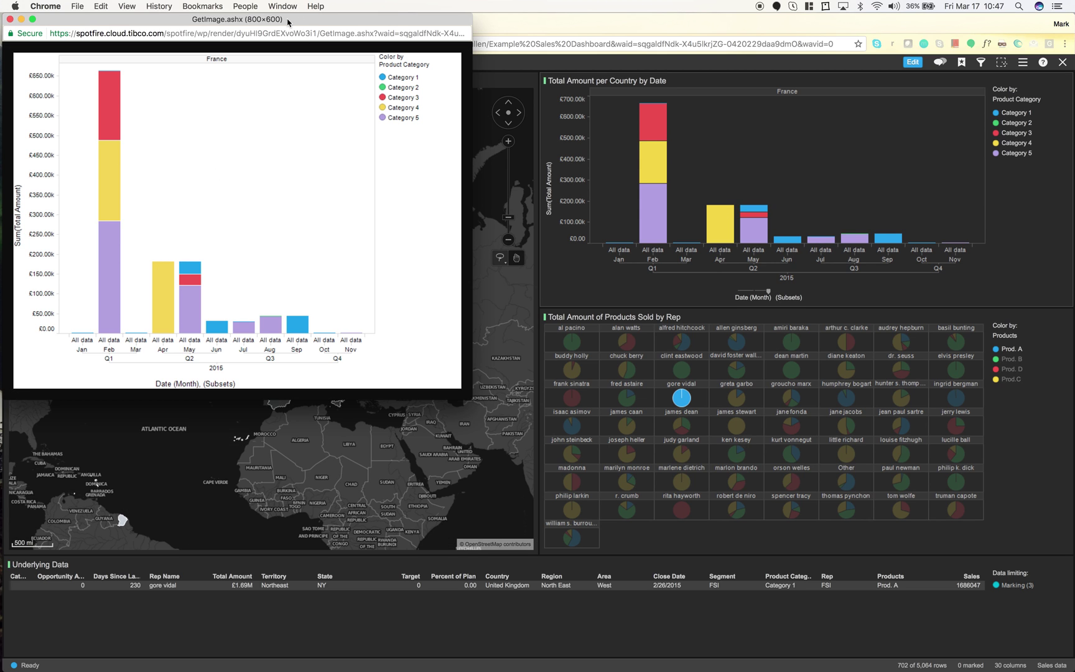
Move the exported chart image aside and close it
{"action": "left_click_drag", "start_coordinate": [265, 20], "coordinate": [416, 49]}
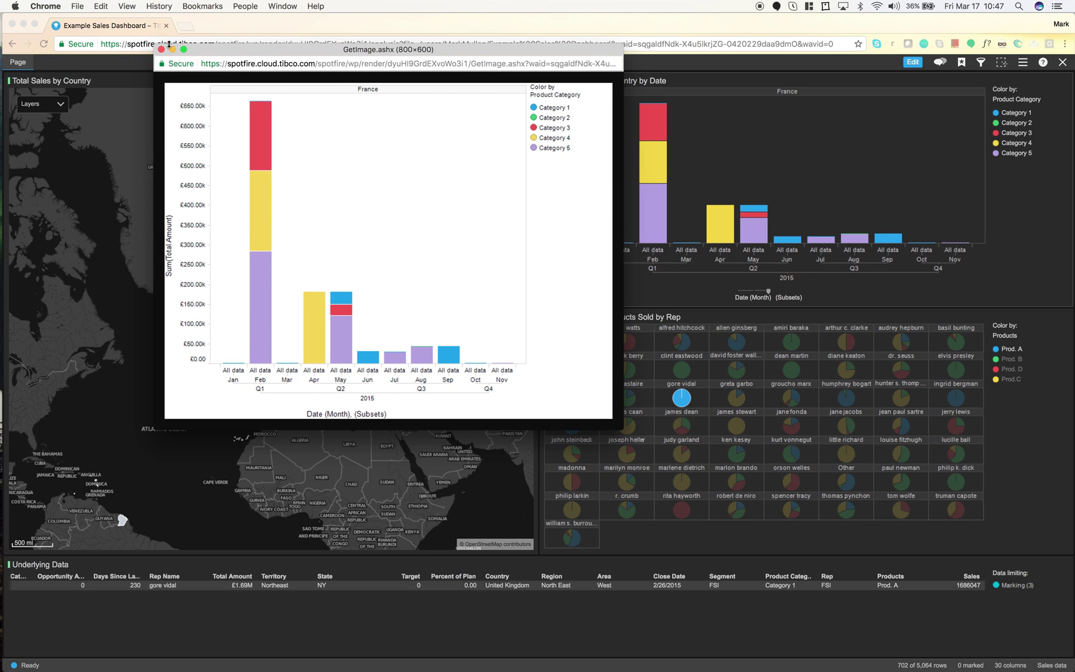
{"action": "left_click", "coordinate": [161, 49]}
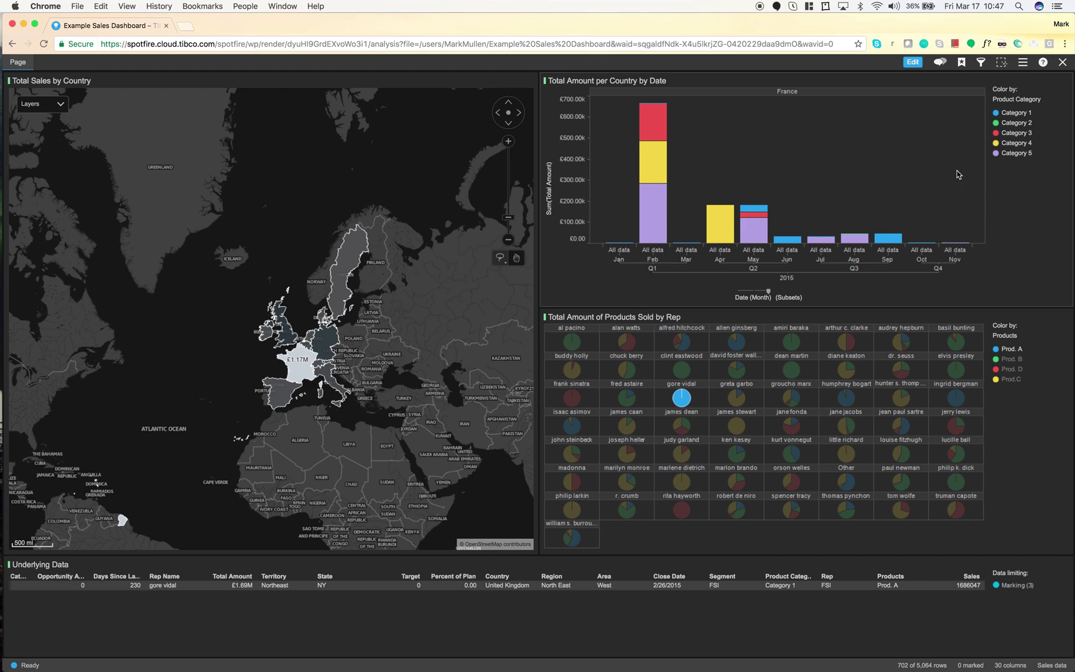
Filter the sales data to dates starting on 10/1/2015 and hide the filters
{"action": "left_click", "coordinate": [981, 62]}
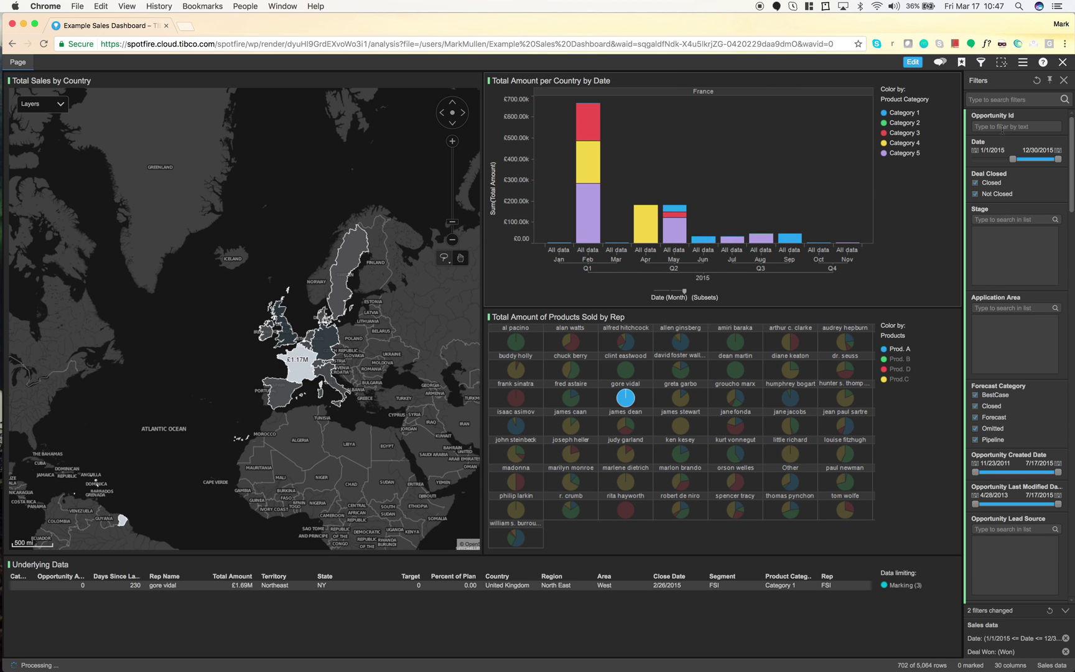
{"action": "left_click_drag", "start_coordinate": [1013, 159], "coordinate": [1045, 161]}
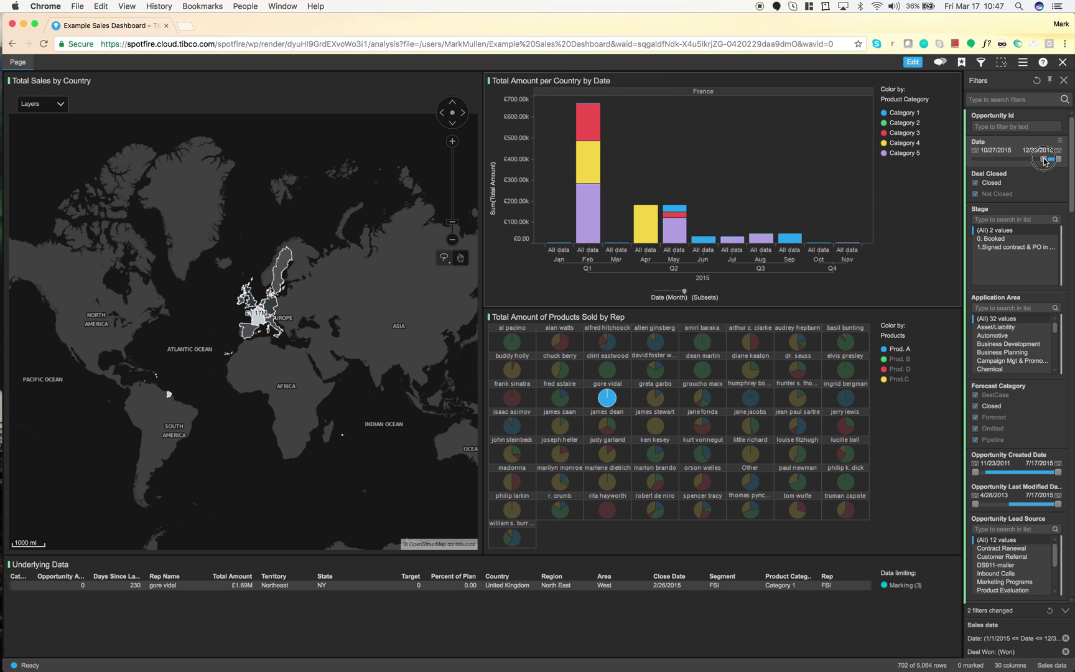
{"action": "left_click", "coordinate": [975, 150]}
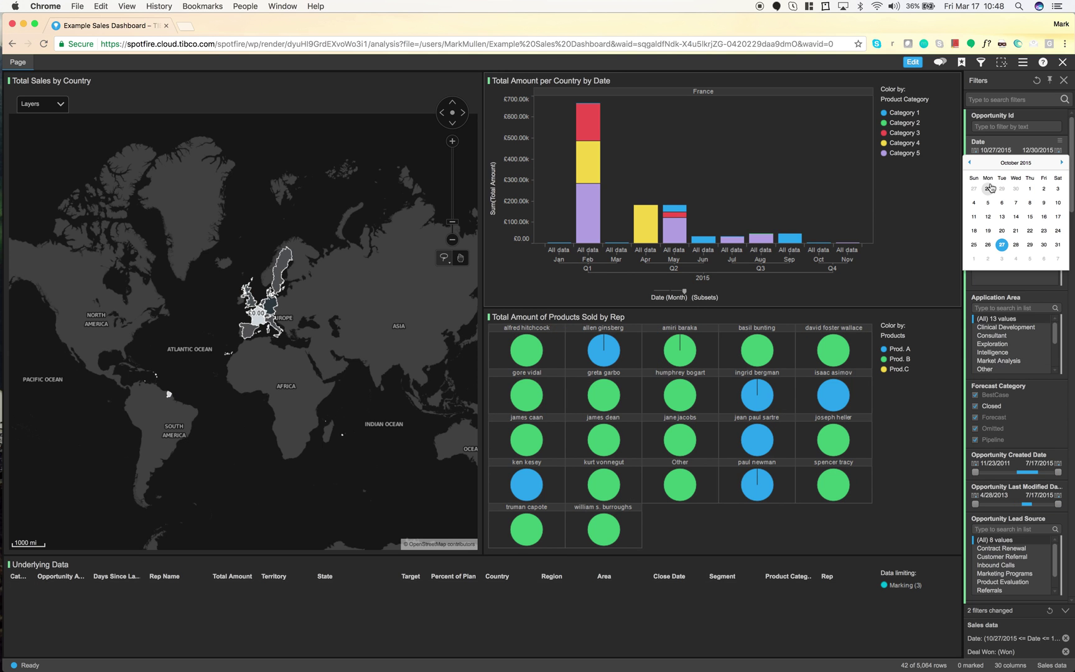
{"action": "left_click", "coordinate": [1030, 188]}
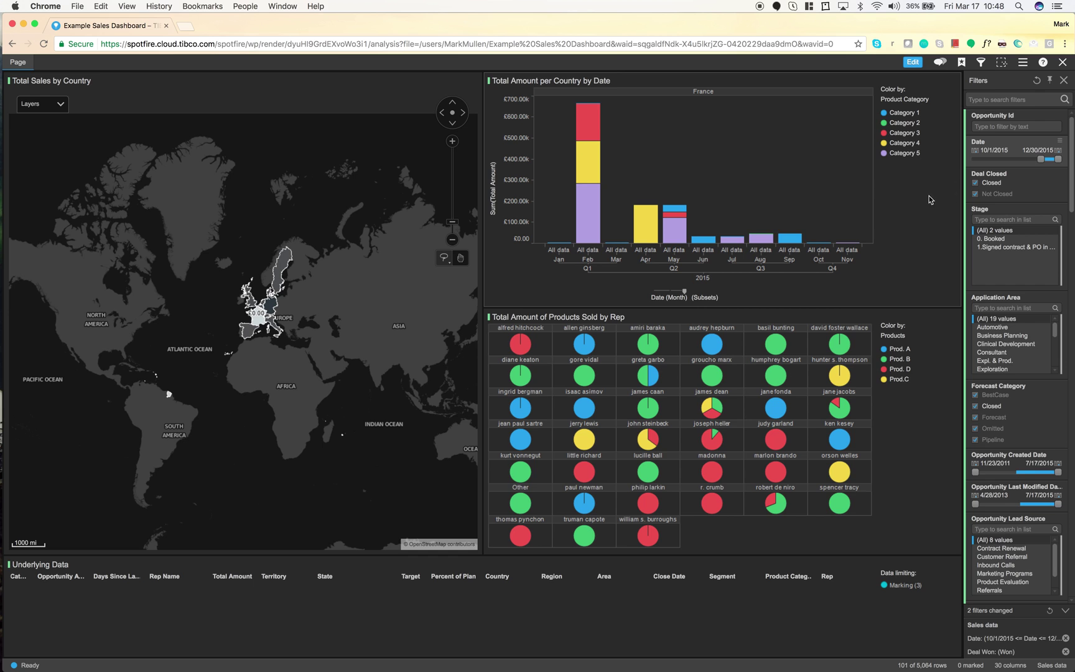
{"action": "left_click", "coordinate": [1064, 81]}
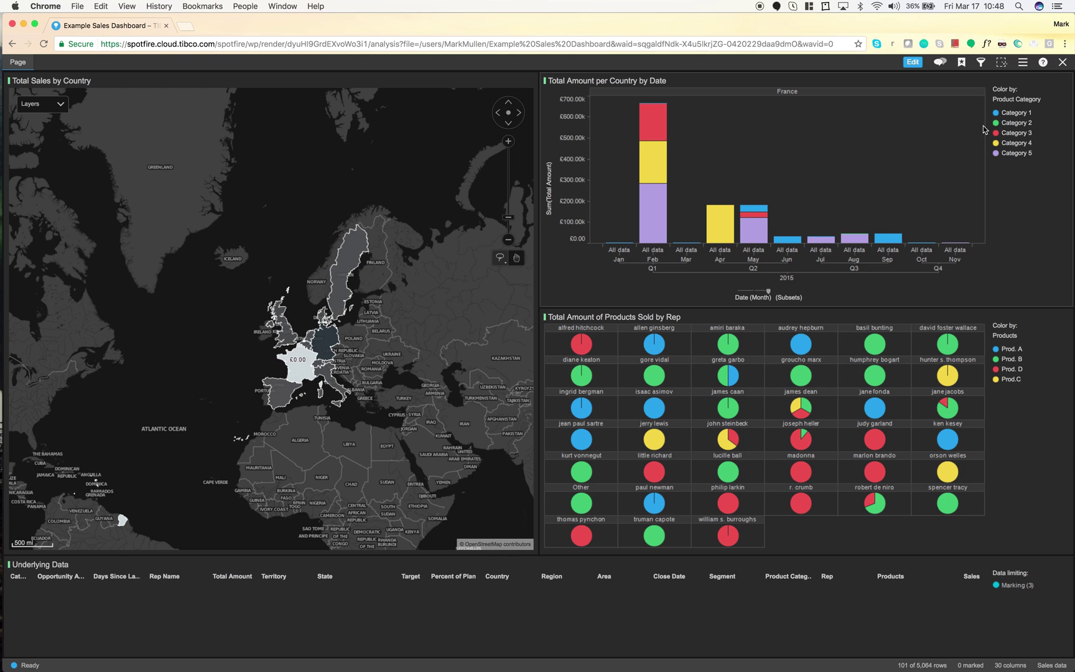
Reset the Date filter to its full range and hide the filters
{"action": "left_click", "coordinate": [981, 63]}
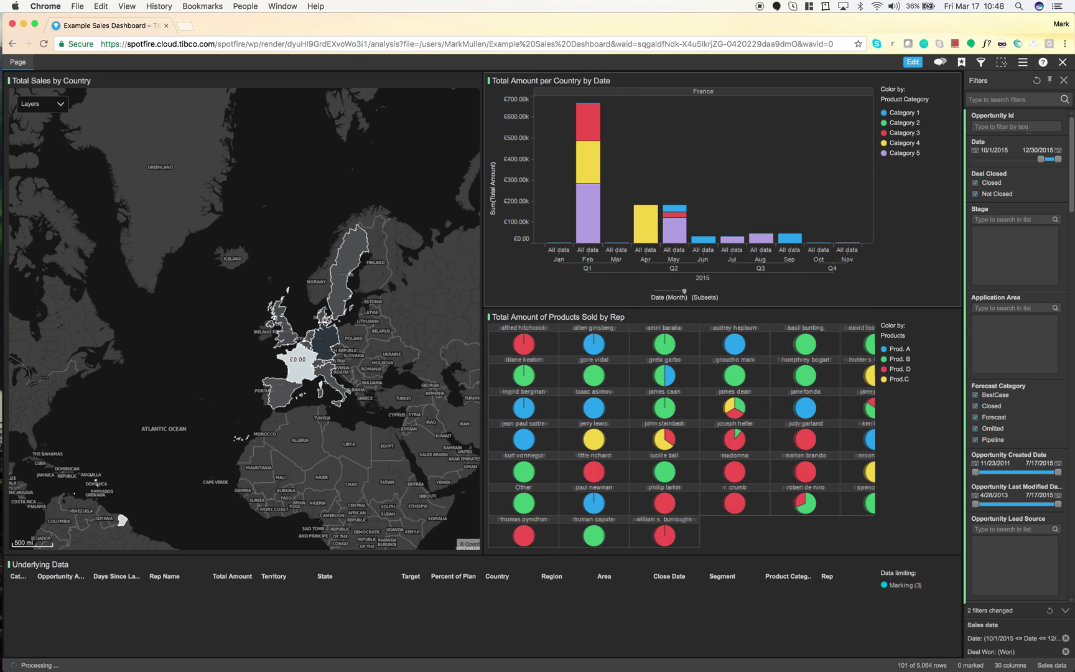
{"action": "left_click", "coordinate": [1040, 163]}
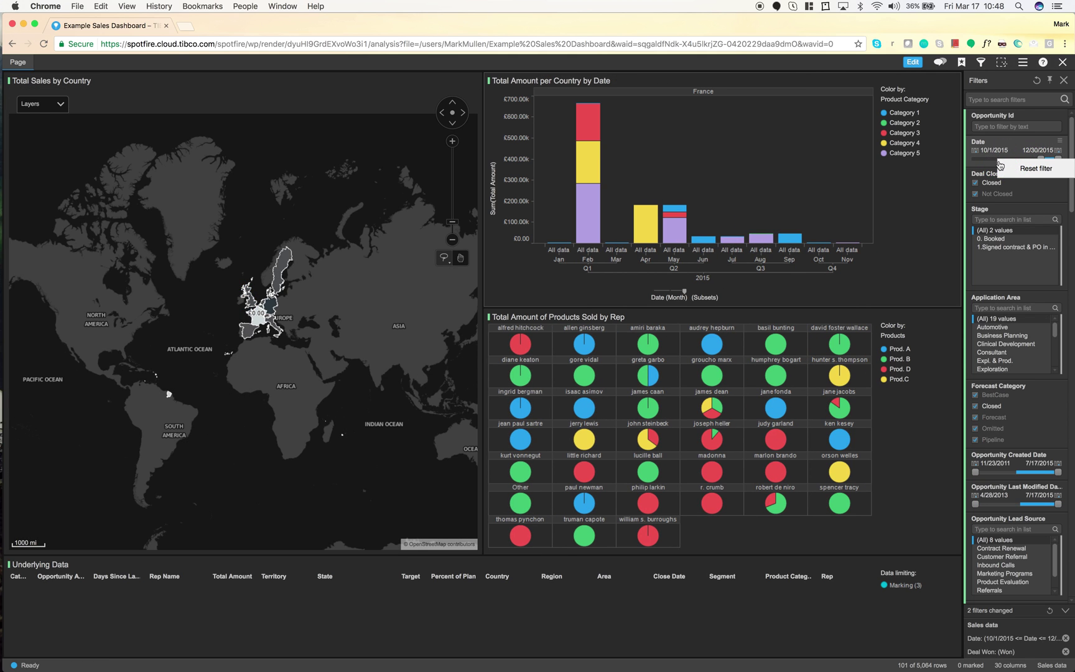
{"action": "double_click", "coordinate": [1043, 160]}
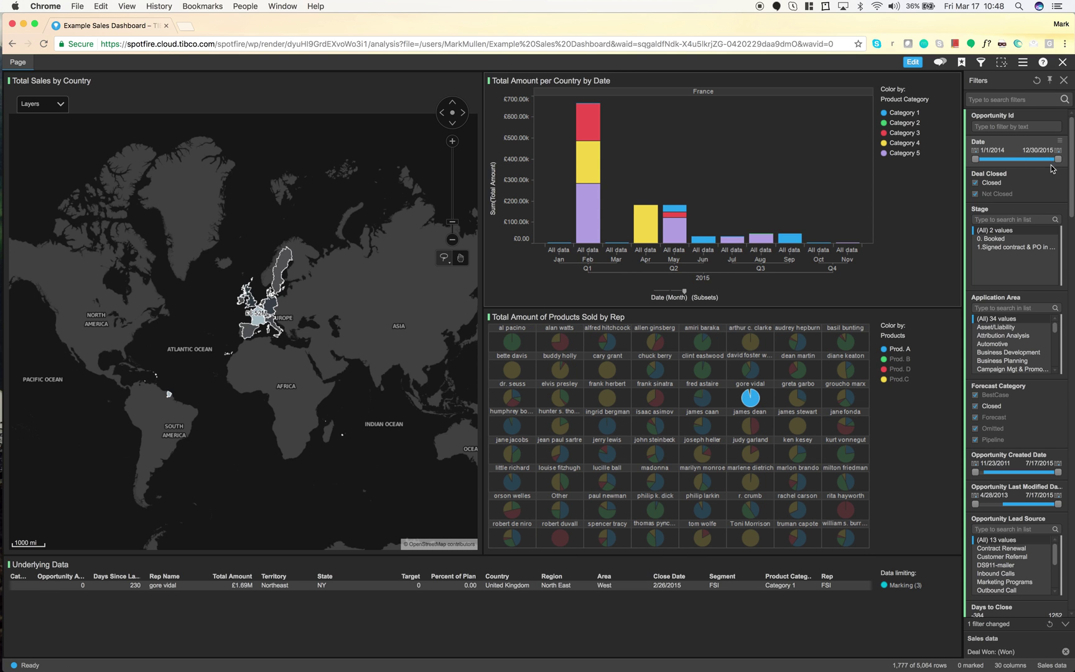
{"action": "left_click", "coordinate": [1064, 80]}
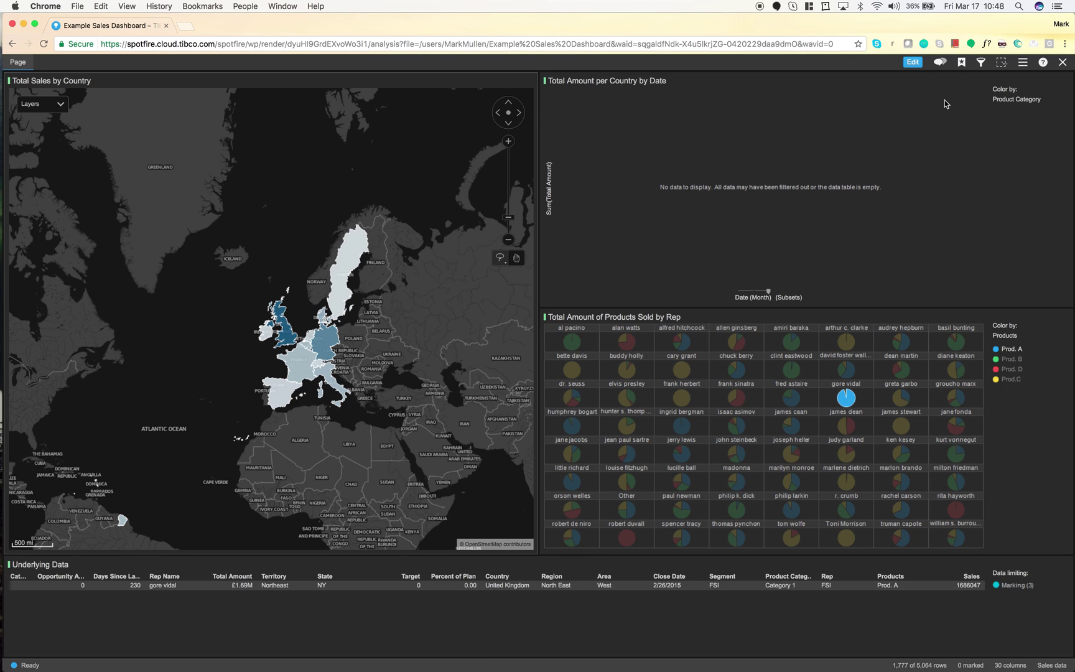
Post the comment "Great performance by the UK, Nordics, we need to discuss how we improve here." near the UK on the sales map
{"action": "left_click", "coordinate": [941, 64]}
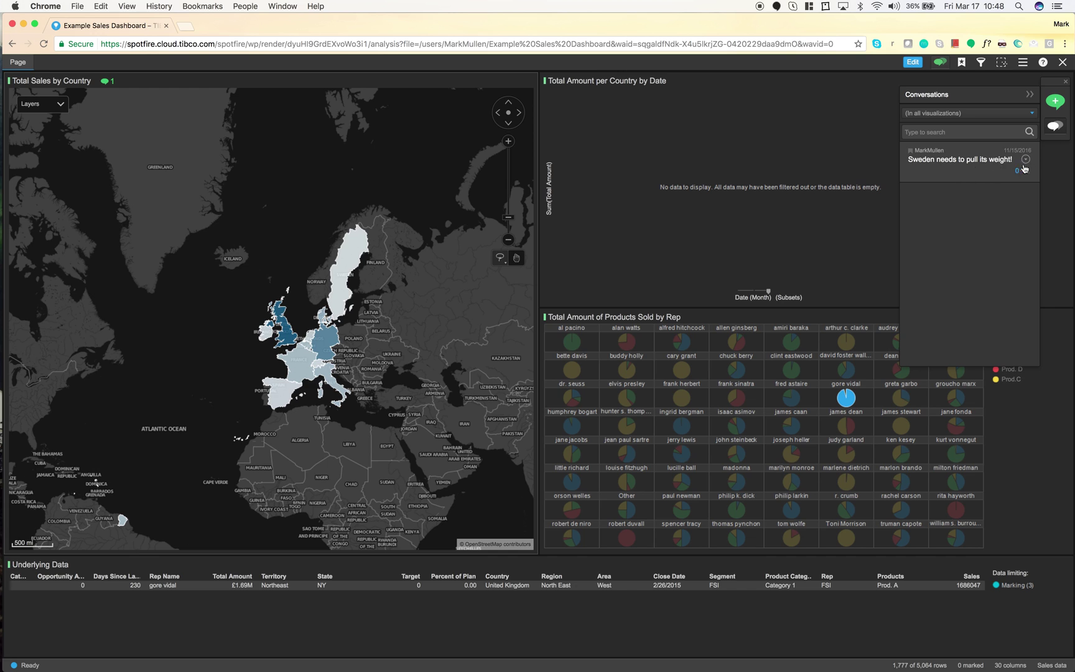
{"action": "left_click", "coordinate": [970, 160]}
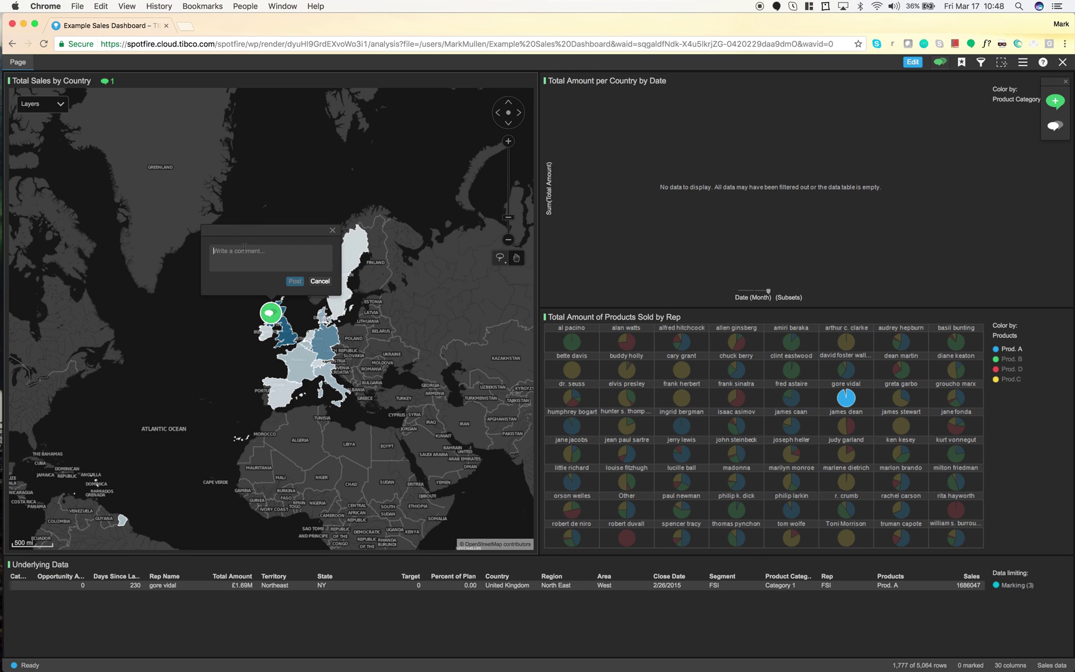
{"action": "left_click_drag", "start_coordinate": [238, 230], "coordinate": [184, 215]}
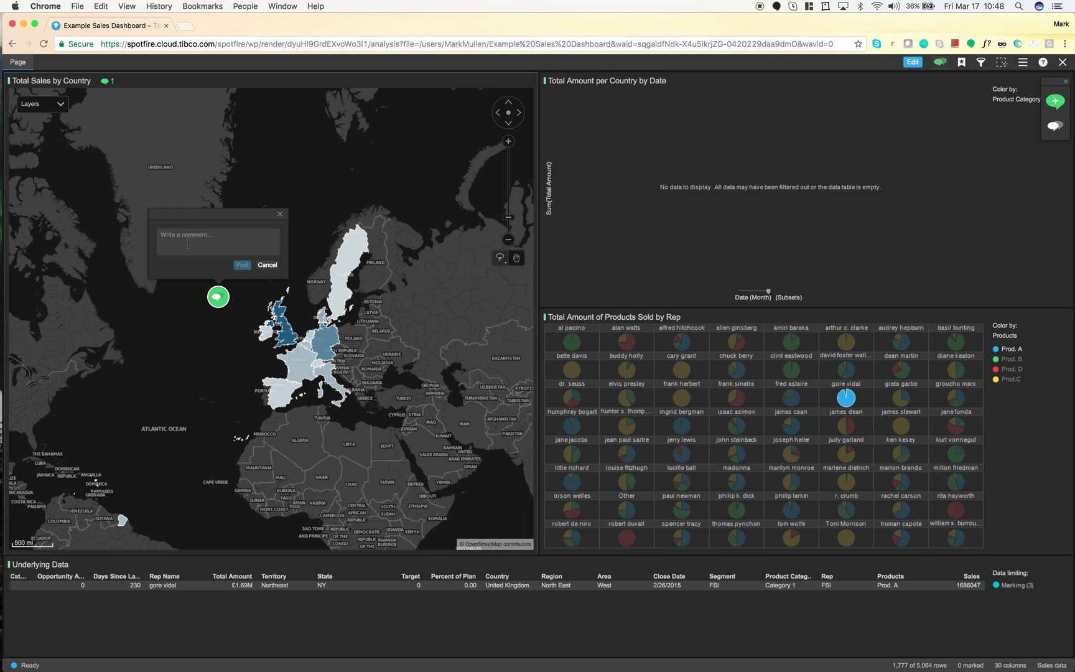
{"action": "type", "text": "G"}
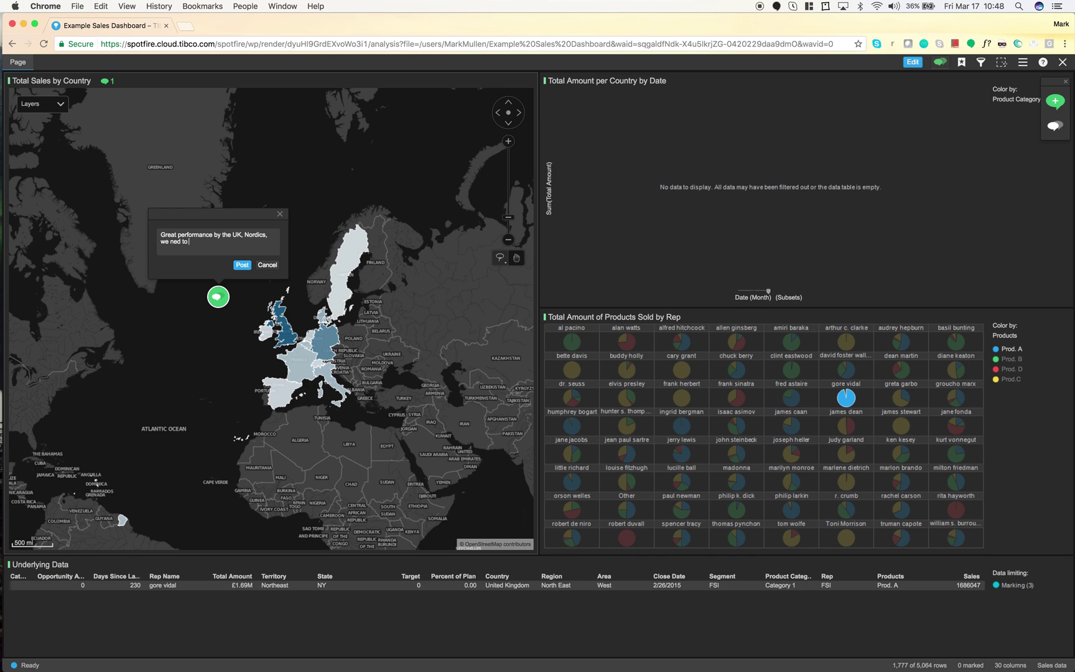
{"action": "key", "text": "alt+shift+Left"}
{"action": "type", "text": "nee"}
{"action": "left_click", "coordinate": [243, 267]}
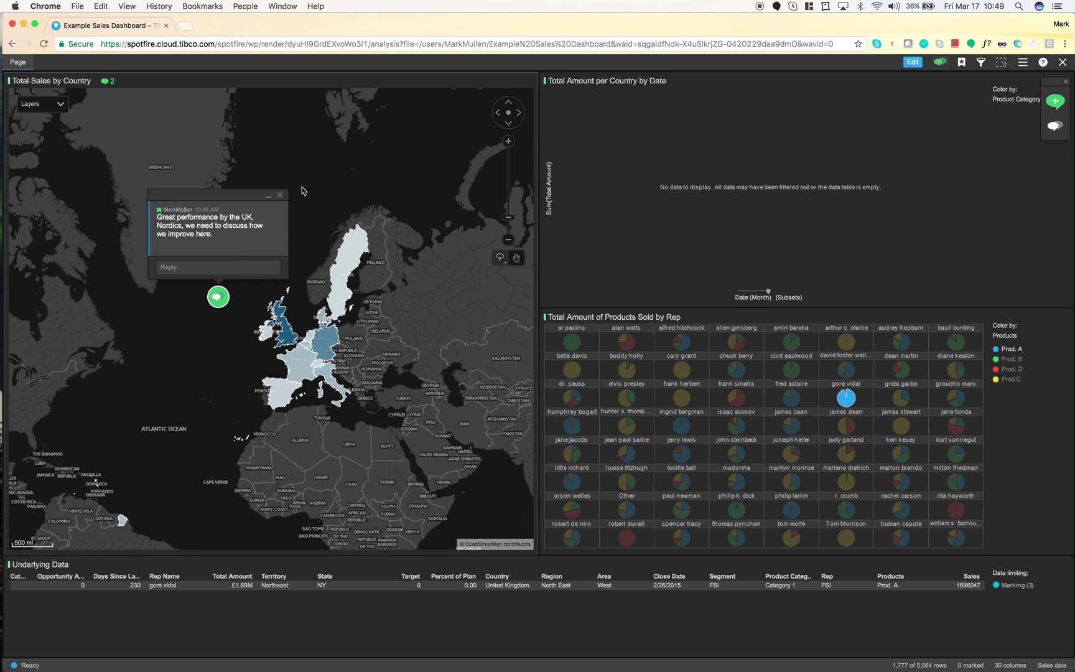
{"action": "left_click", "coordinate": [280, 197]}
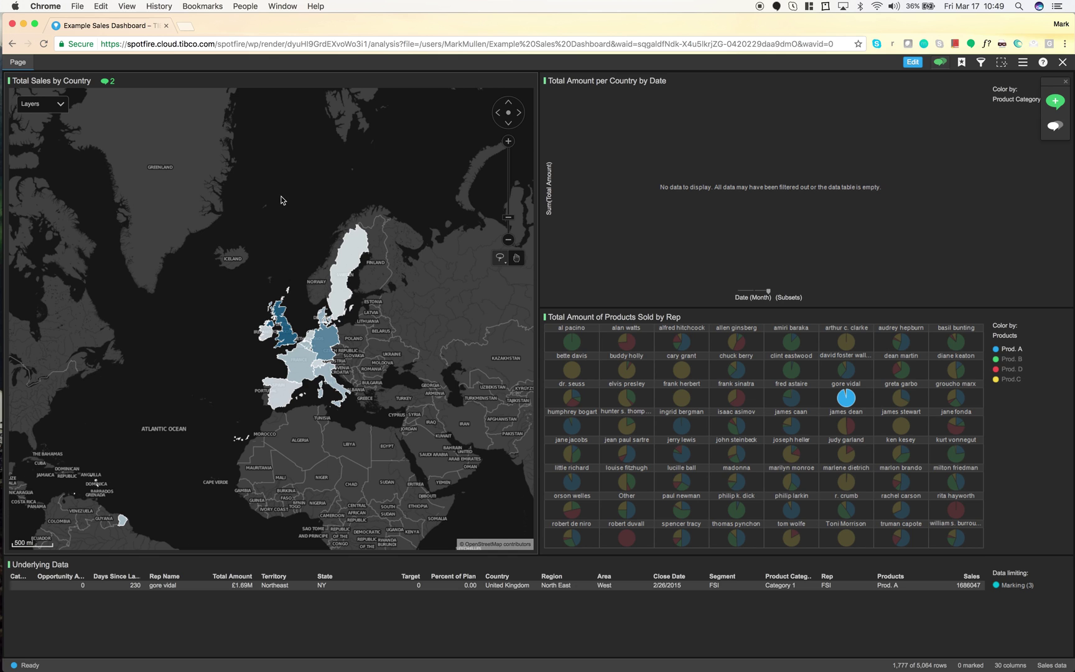
Review the conversations on the Total Sales by Country map, expand the replies of the newest comment, and close the conversations
{"action": "left_click", "coordinate": [105, 81]}
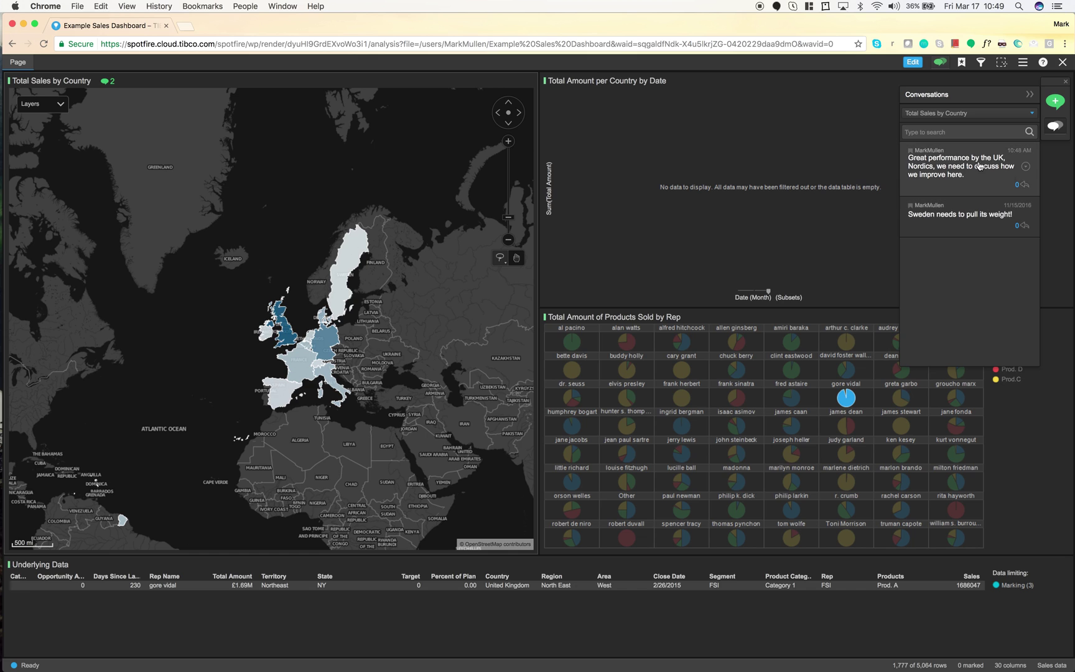
{"action": "left_click", "coordinate": [1024, 185]}
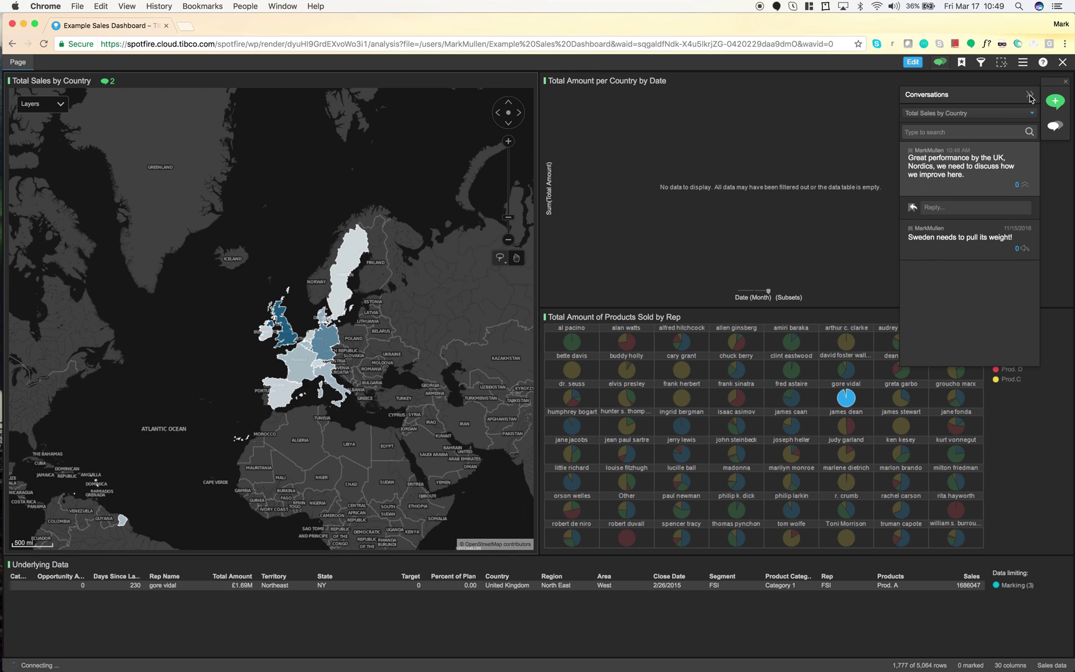
{"action": "left_click", "coordinate": [1066, 81]}
{"action": "left_click", "coordinate": [1066, 82]}
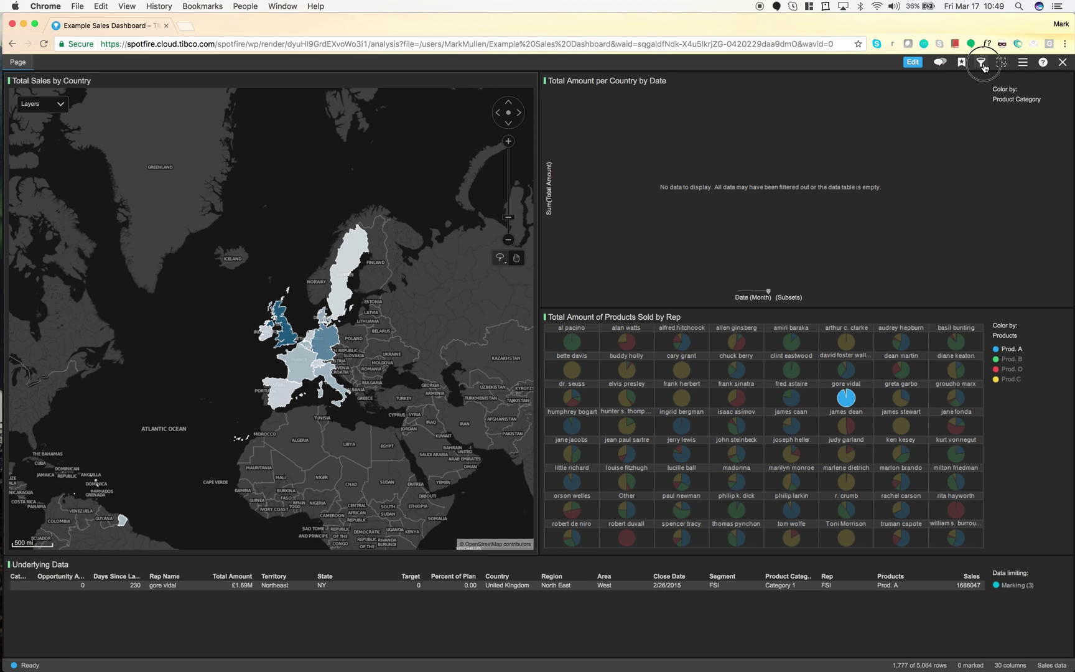
Find the Country filter by searching for "country" and limit the data to France and Germany
{"action": "left_click", "coordinate": [982, 65]}
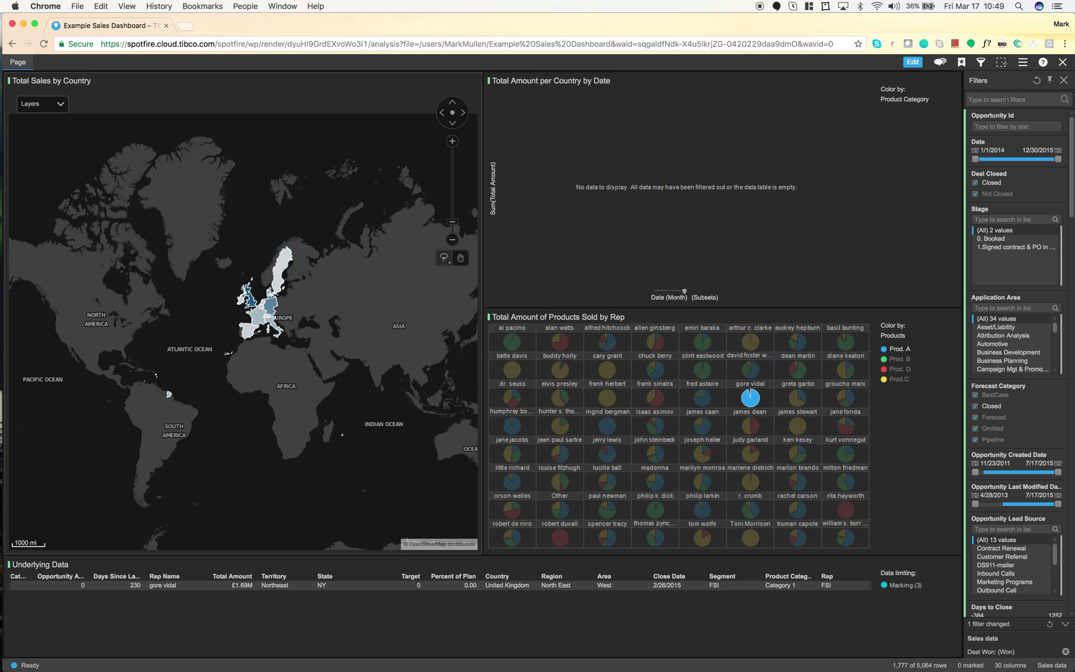
{"action": "type", "text": "country"}
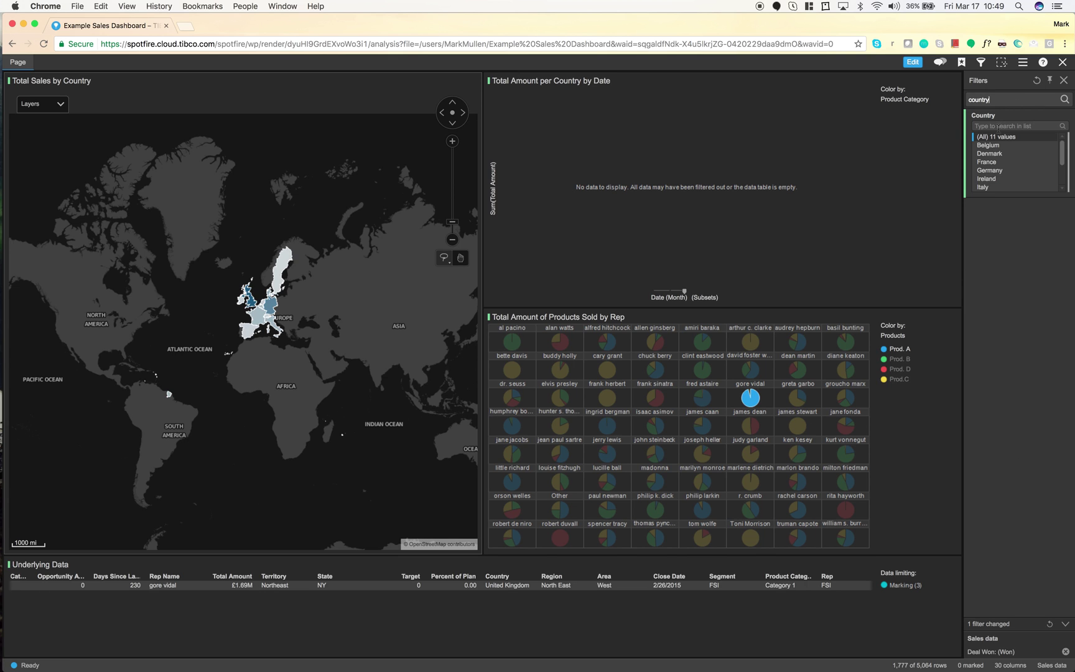
{"action": "left_click", "coordinate": [994, 162]}
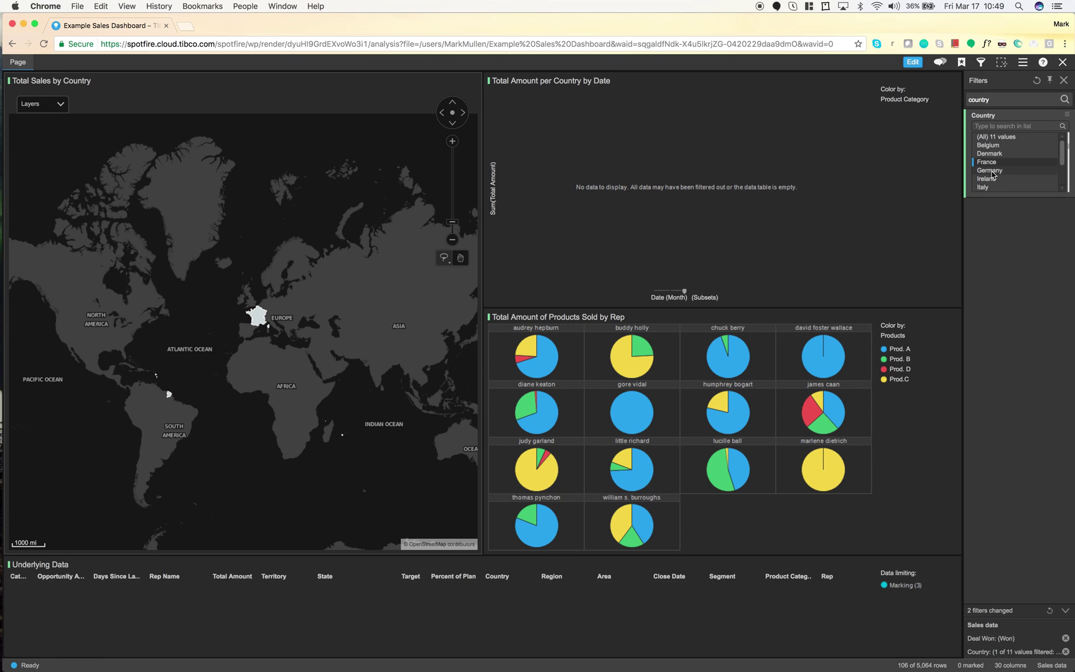
{"action": "left_click", "coordinate": [991, 171]}
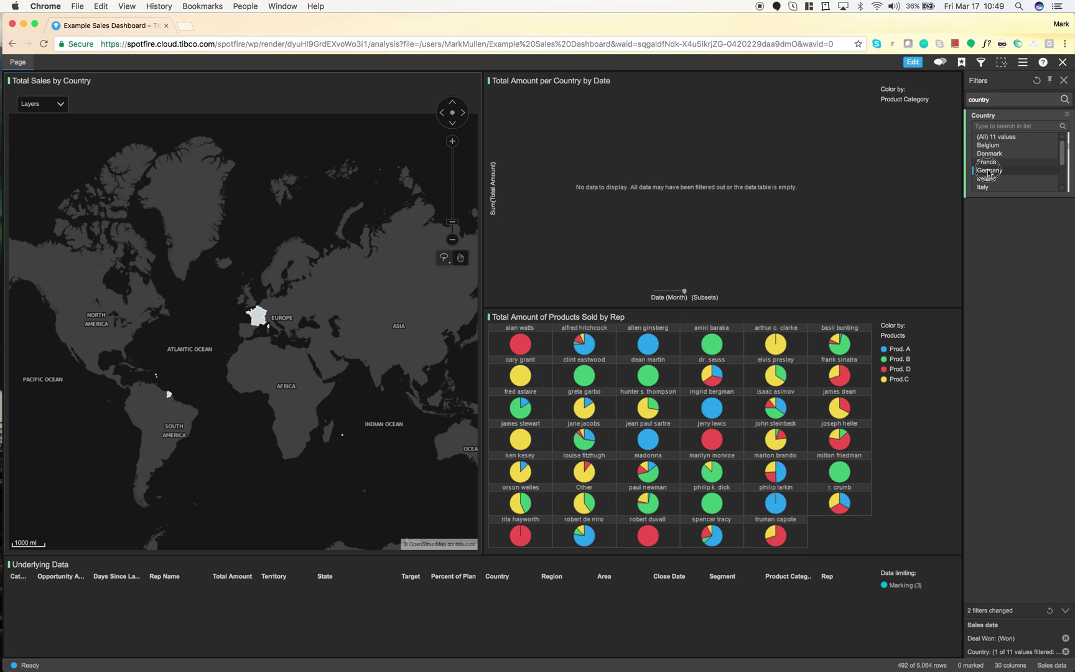
{"action": "left_click", "coordinate": [989, 171], "text": "shift"}
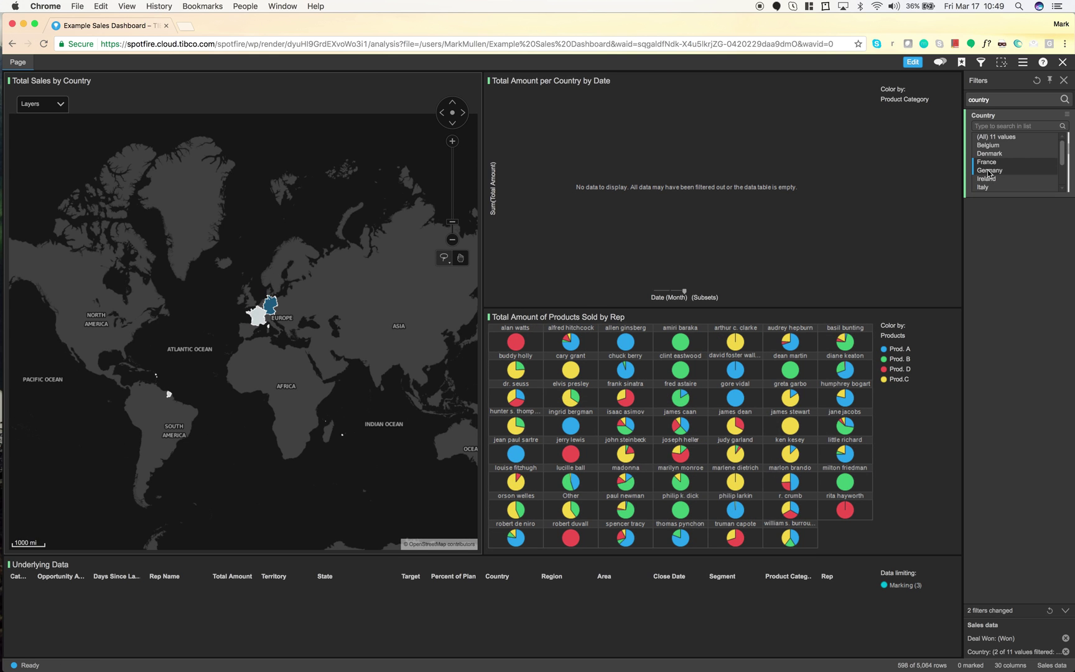
Mark France and Germany on the map to compare their sales by date, and hide the filters
{"action": "scroll", "coordinate": [257, 342], "scroll_direction": "up", "scroll_amount": 1}
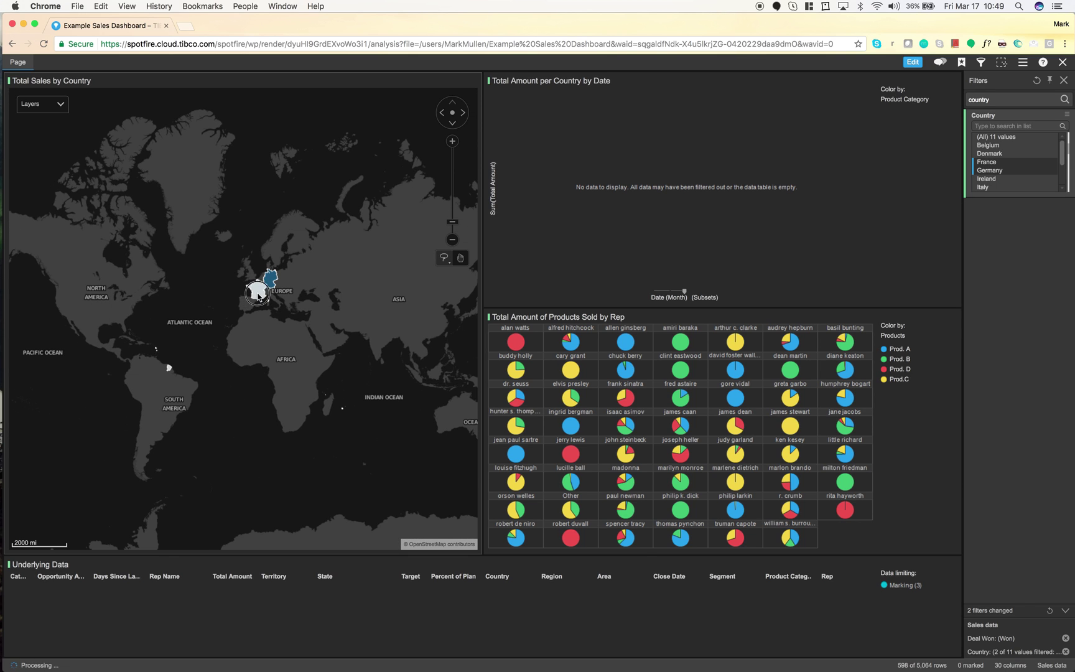
{"action": "left_click", "coordinate": [266, 281]}
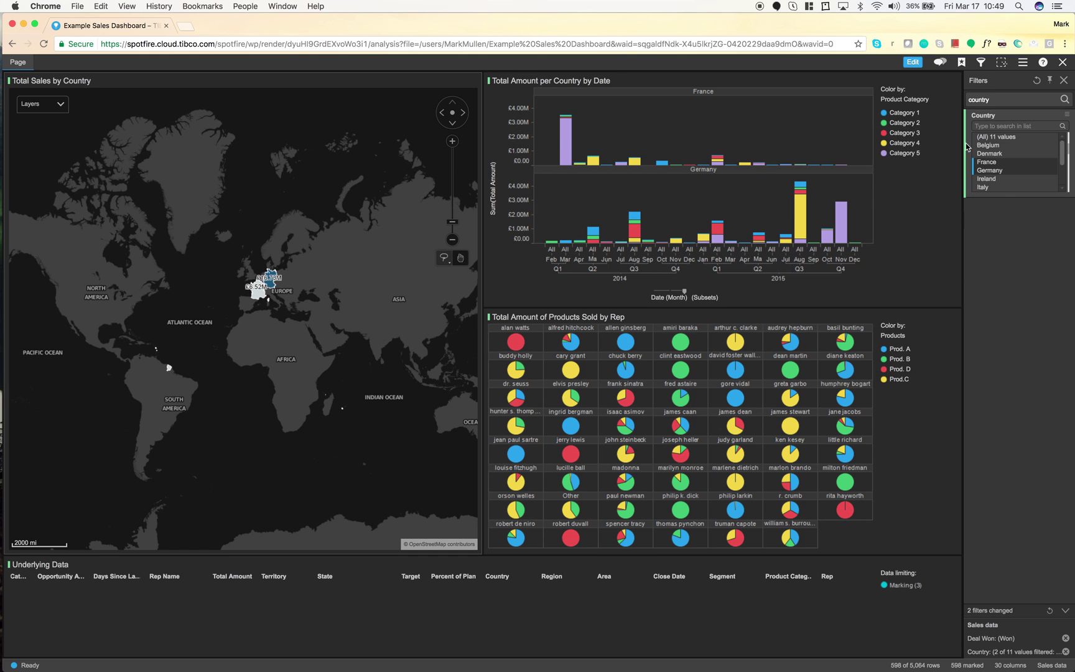
{"action": "left_click", "coordinate": [1064, 80]}
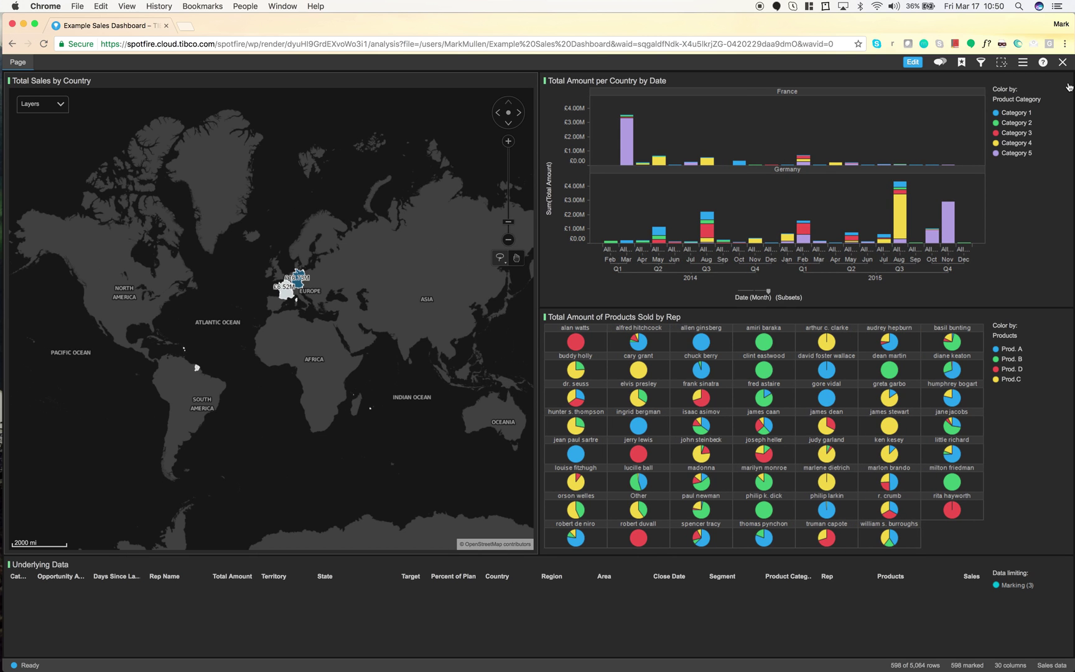
Bookmark the current view and name it "France & Germany Sales view"
{"action": "left_click", "coordinate": [961, 62]}
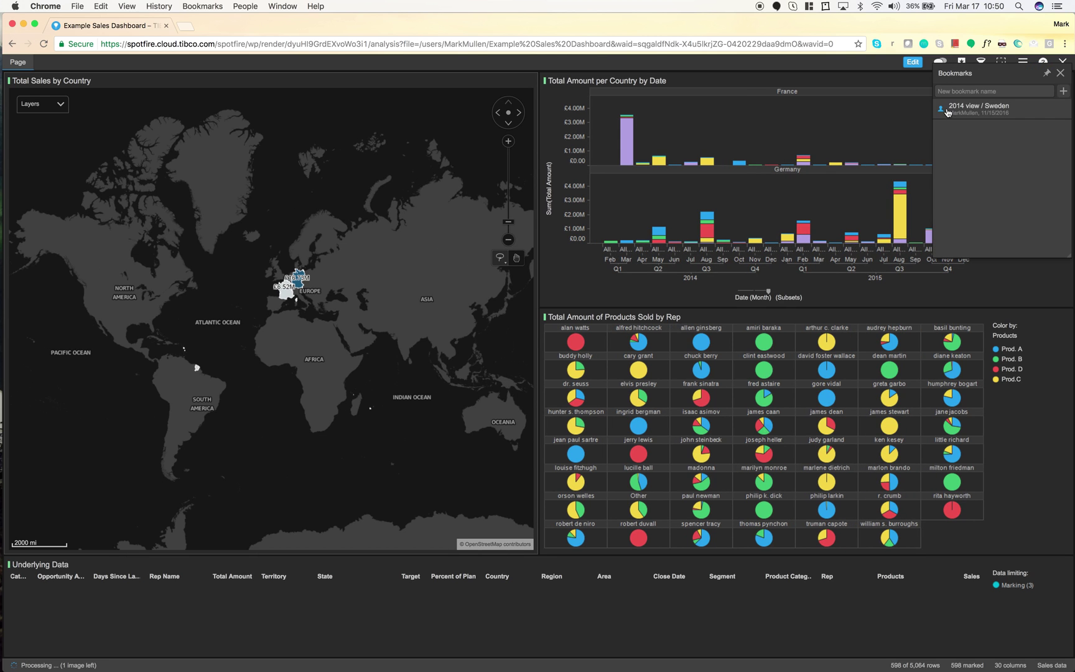
{"action": "left_click", "coordinate": [1063, 91]}
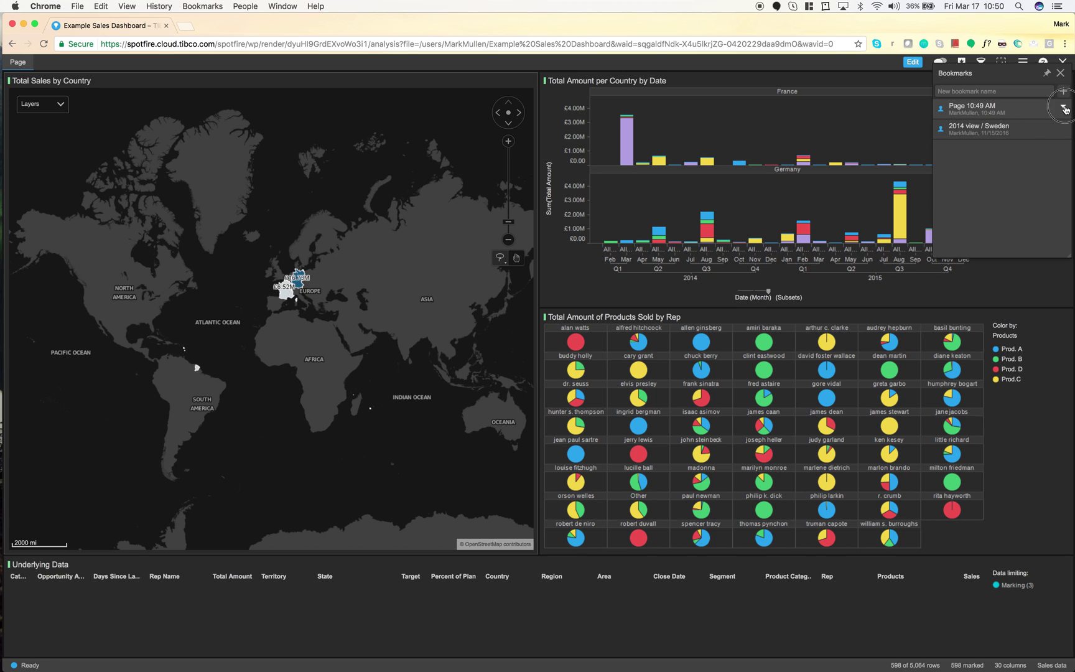
{"action": "left_click", "coordinate": [1065, 110]}
{"action": "left_click", "coordinate": [999, 154]}
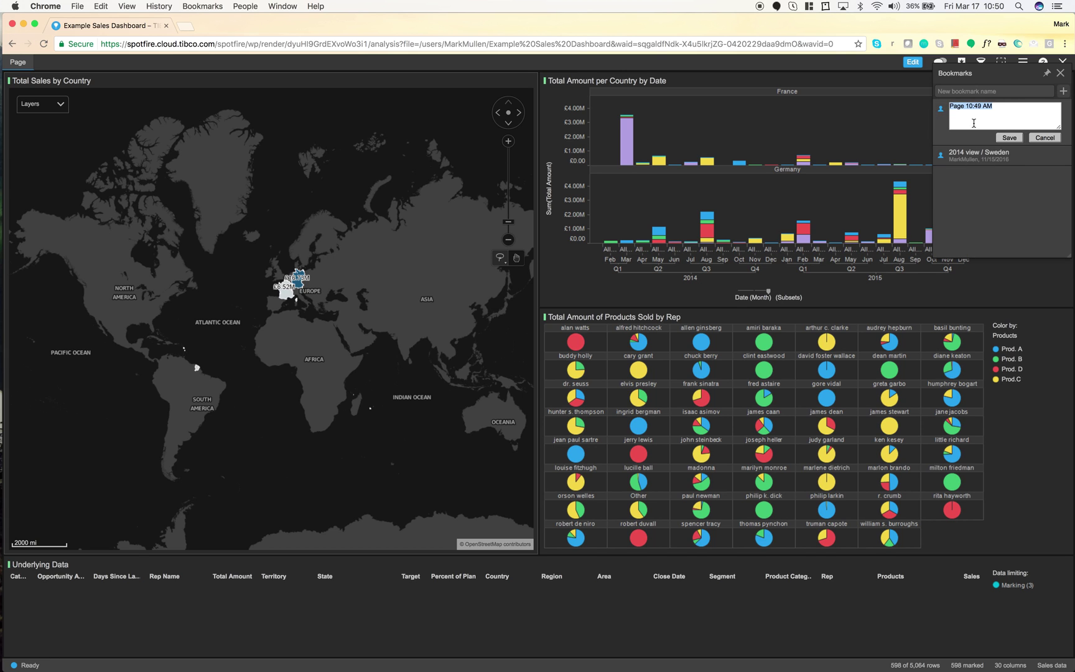
{"action": "type", "text": "Fr"}
{"action": "type", "text": "ance & Germany Sales view"}
{"action": "key", "text": "Return"}
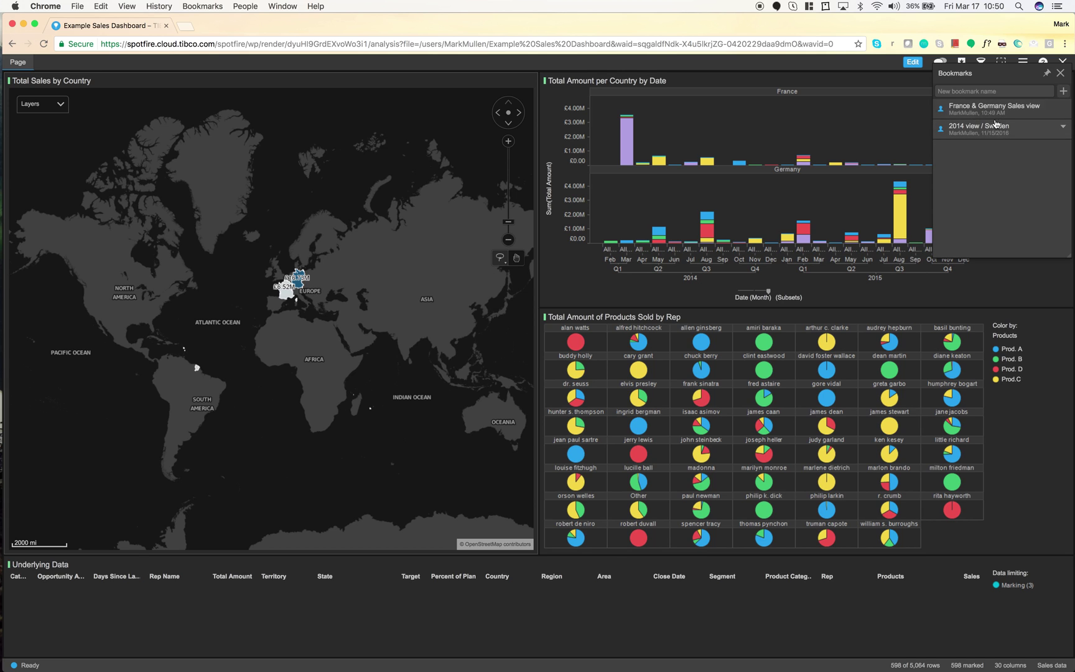
{"action": "left_click", "coordinate": [1060, 73]}
Show the filters again, narrow the map to widen the charts, and make the Underlying Data table taller
{"action": "left_click", "coordinate": [981, 62]}
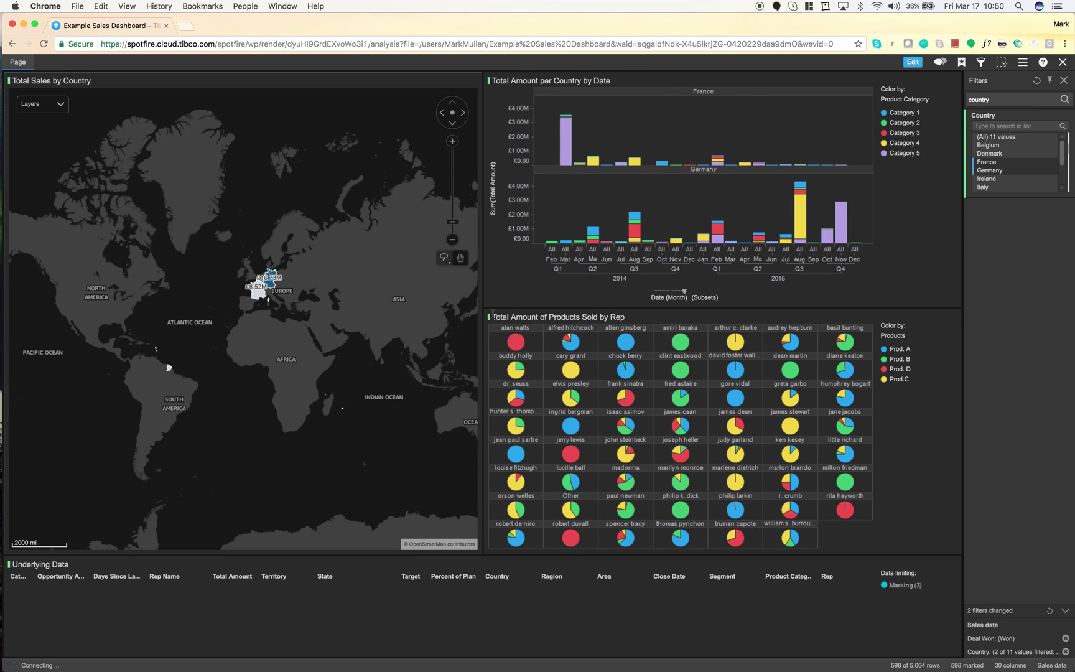
{"action": "left_click_drag", "start_coordinate": [483, 306], "coordinate": [347, 405]}
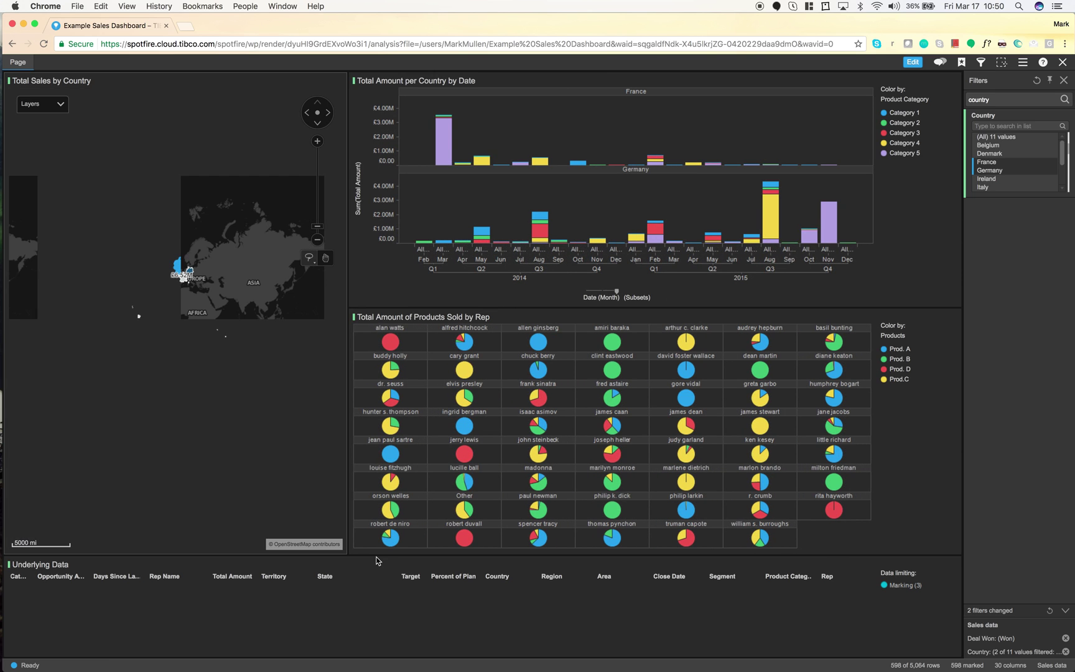
{"action": "left_click_drag", "start_coordinate": [372, 552], "coordinate": [375, 494]}
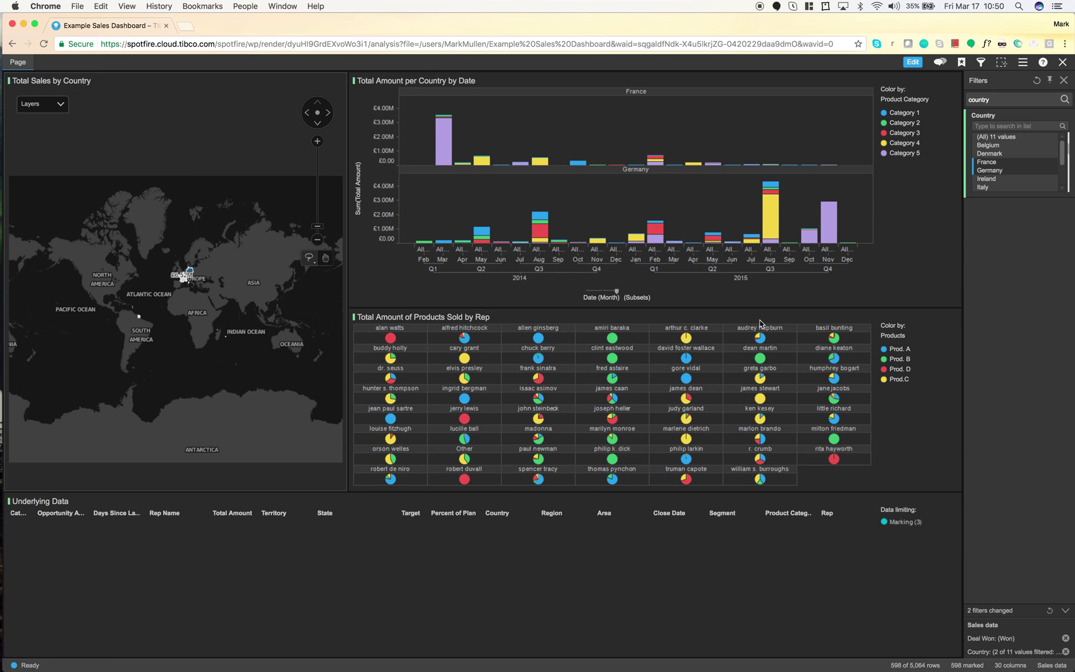
Clear the Country filter, restore the "France & Germany Sales view" bookmark, and clear the marking
{"action": "left_click", "coordinate": [1065, 638]}
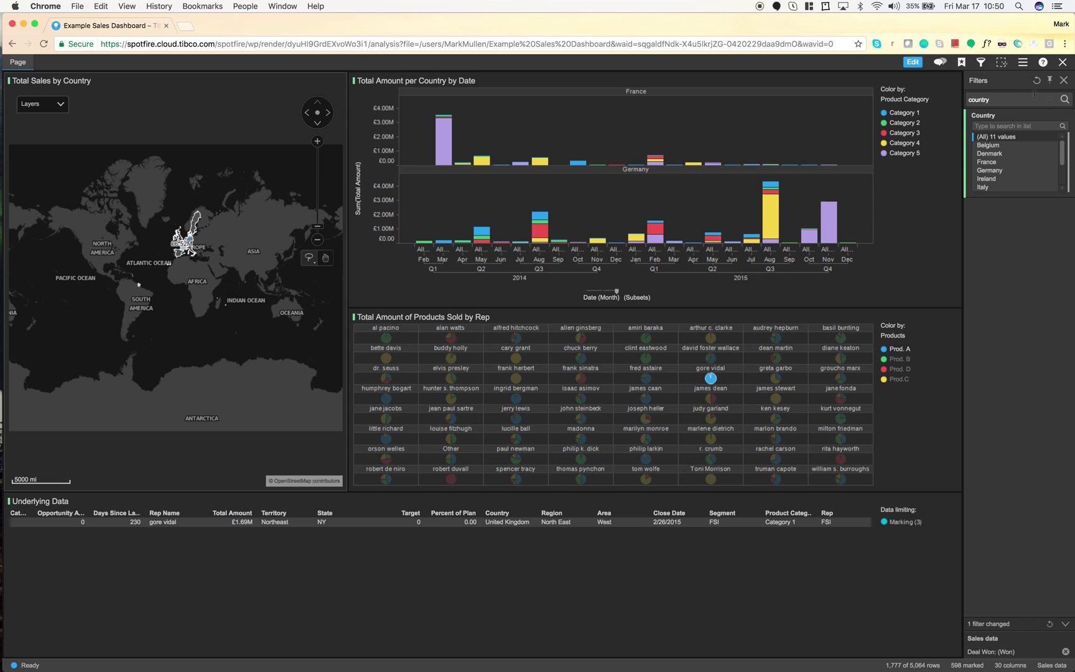
{"action": "left_click", "coordinate": [1064, 80]}
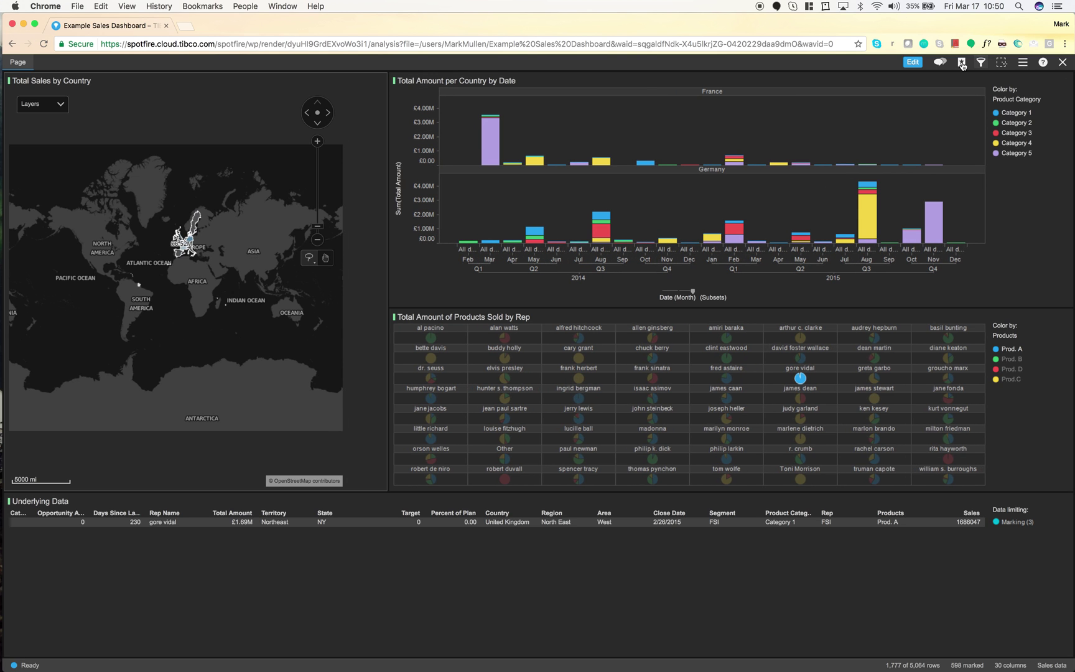
{"action": "left_click", "coordinate": [961, 62]}
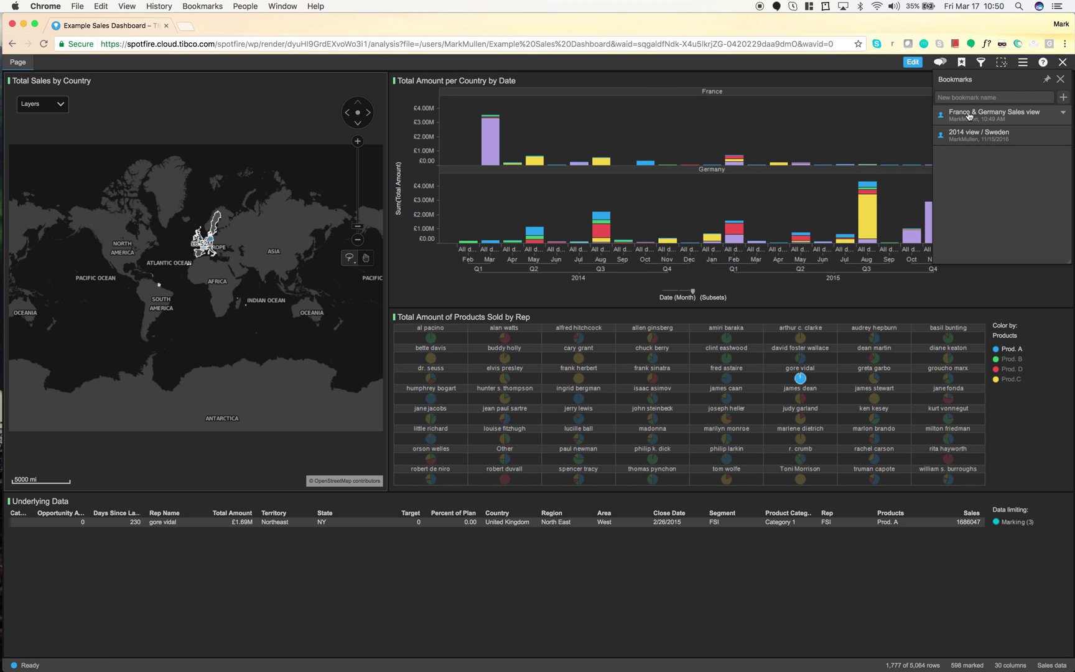
{"action": "left_click", "coordinate": [969, 114]}
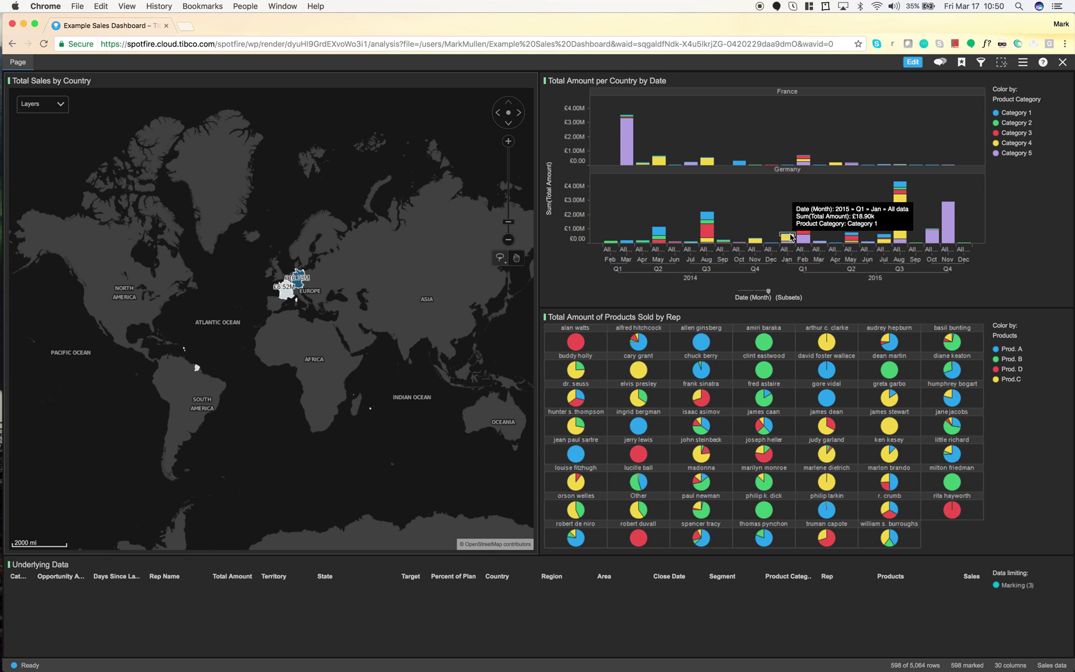
{"action": "left_click", "coordinate": [1037, 209]}
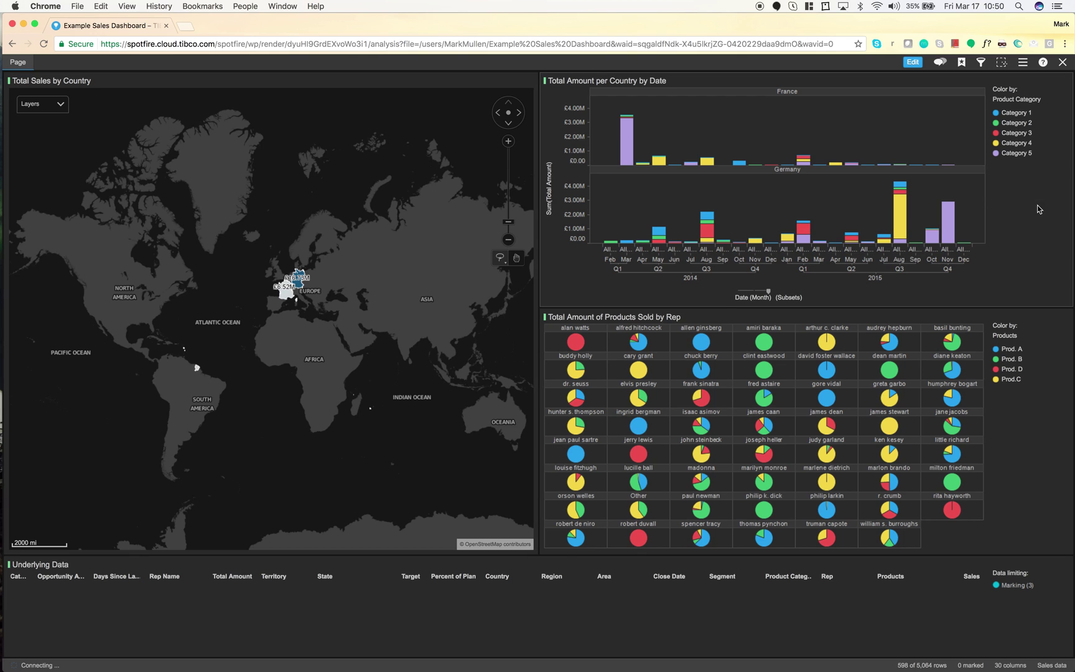
{"action": "left_click", "coordinate": [1022, 61]}
{"action": "mouse_move", "coordinate": [1026, 160]}
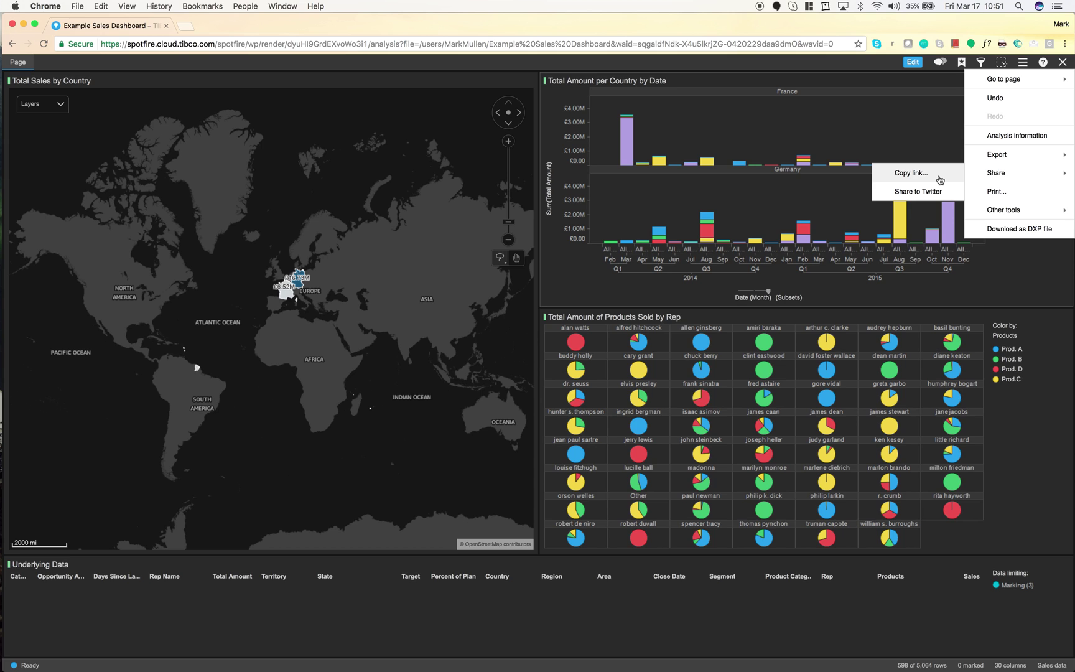
{"action": "mouse_move", "coordinate": [1022, 217]}
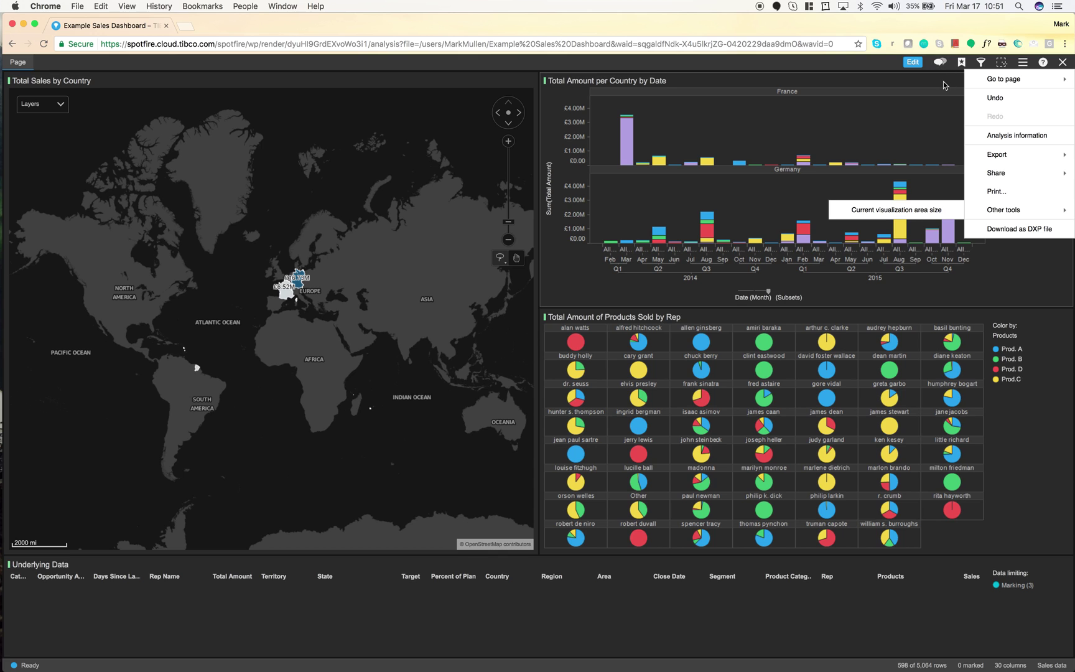
{"action": "left_click", "coordinate": [944, 85]}
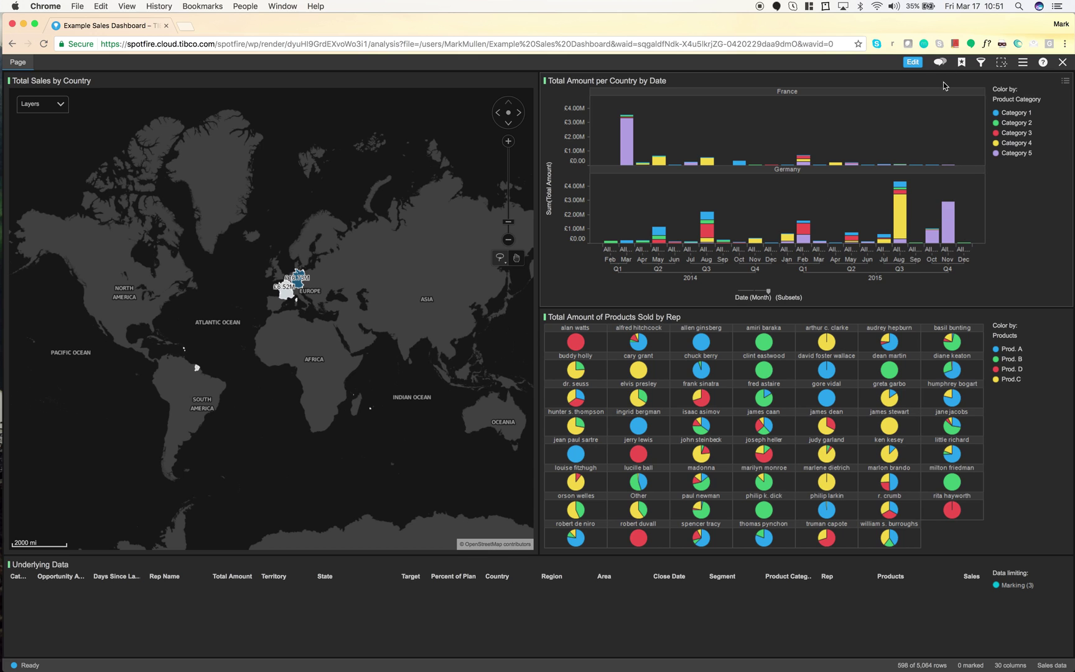
Switch the analysis to editing mode and change the Total Sales by Country map to a bar chart
{"action": "left_click", "coordinate": [911, 63]}
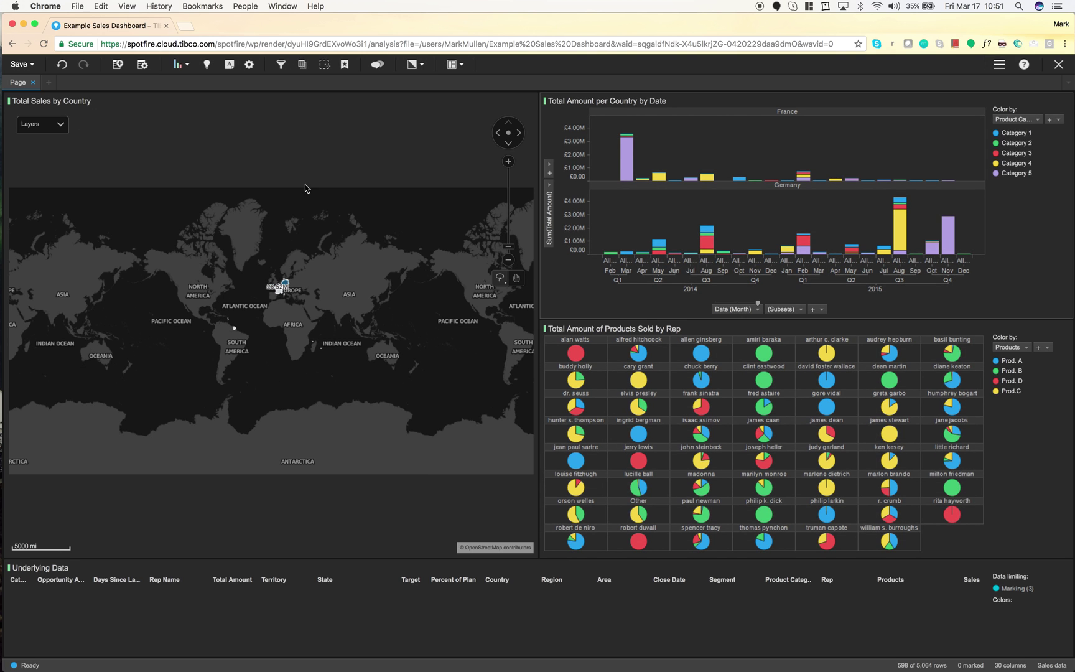
{"action": "right_click", "coordinate": [297, 317]}
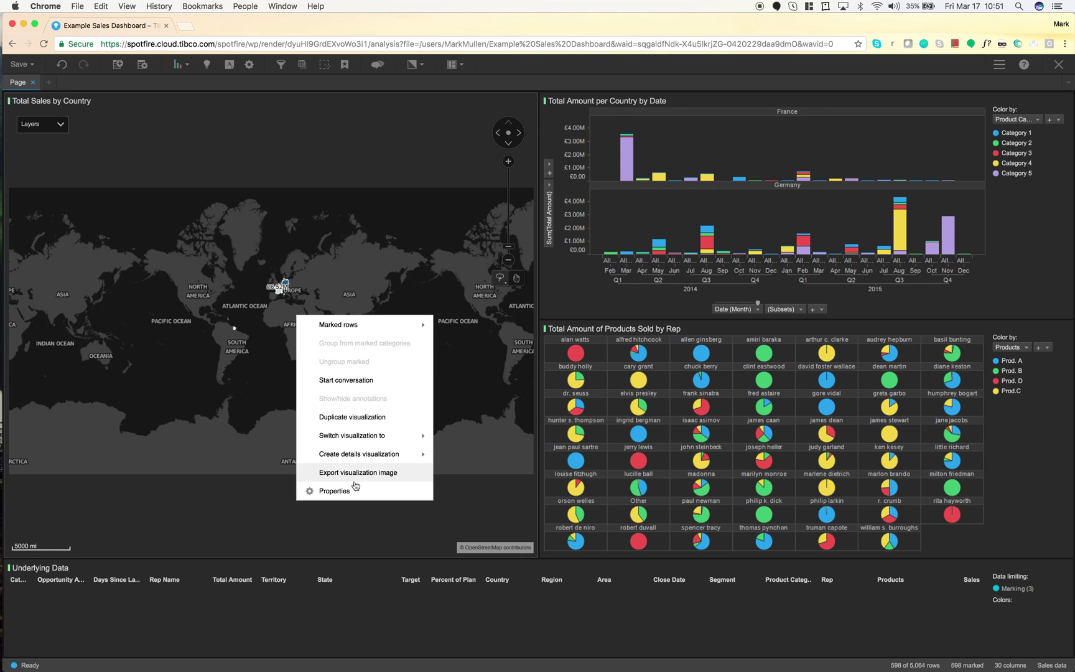
{"action": "mouse_move", "coordinate": [364, 435]}
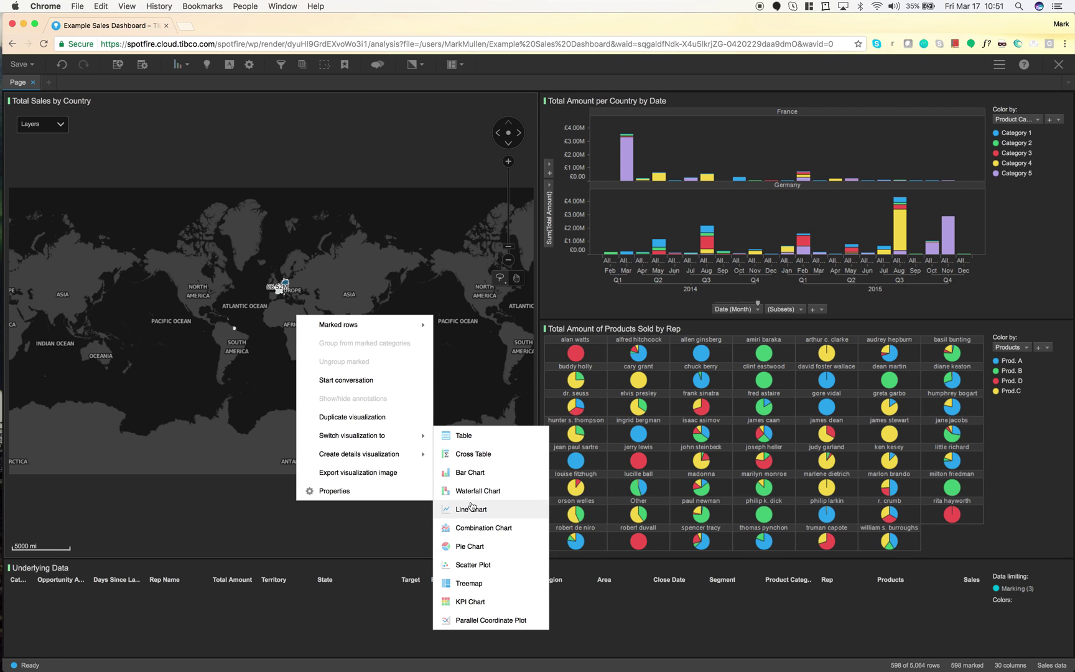
{"action": "left_click", "coordinate": [467, 473]}
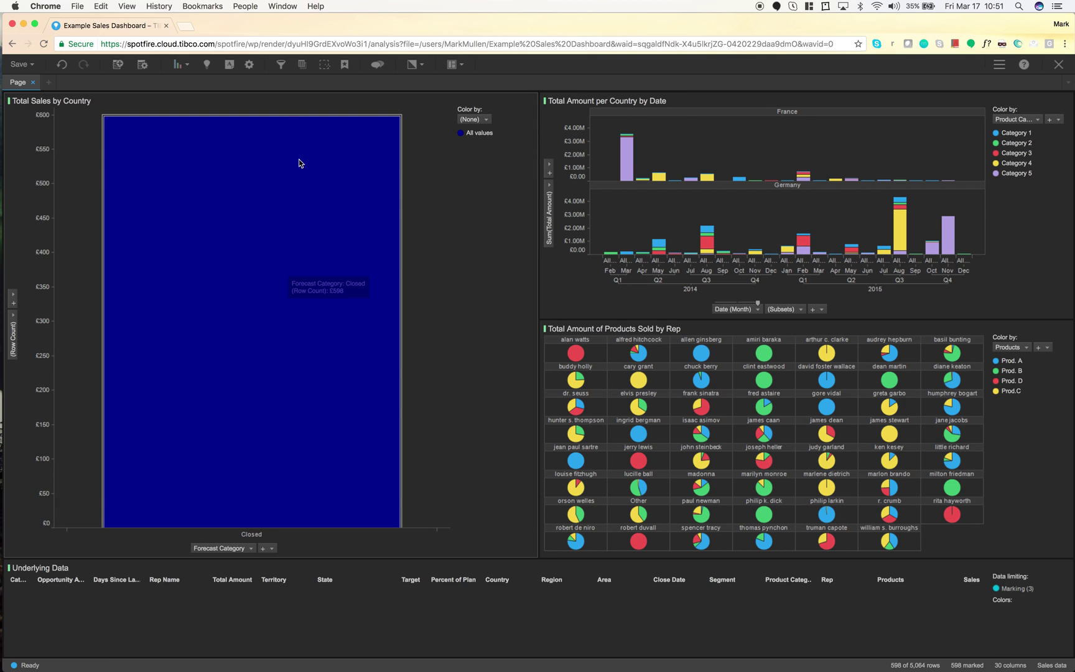
Color the Total Sales by Country bars by Country and arrange them side by side
{"action": "left_click", "coordinate": [302, 65]}
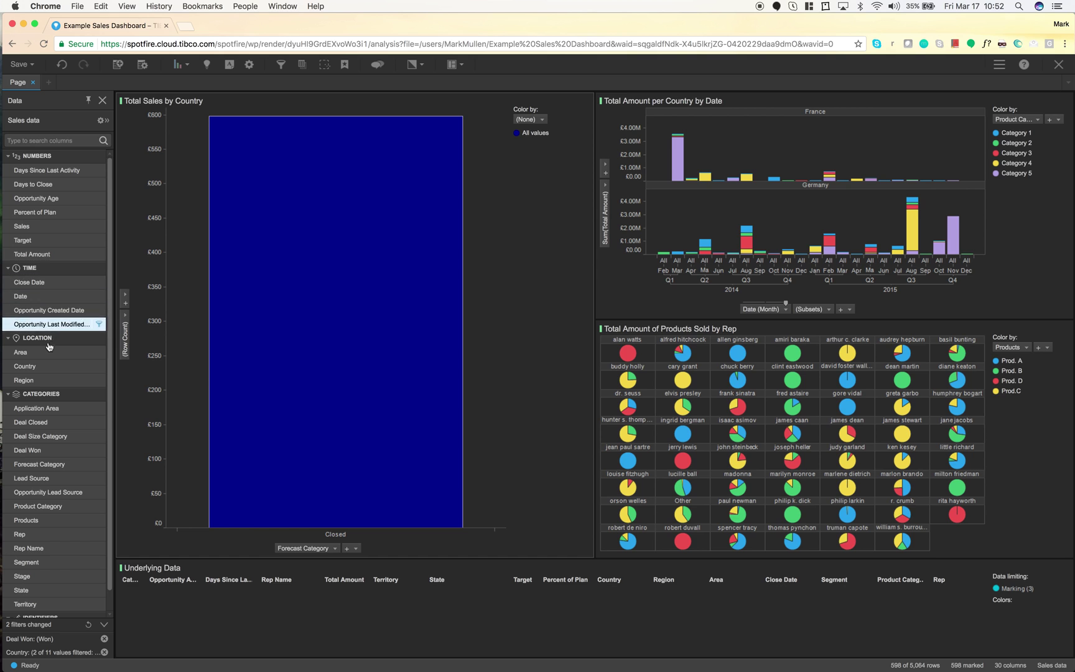
{"action": "left_click_drag", "start_coordinate": [50, 365], "coordinate": [306, 331]}
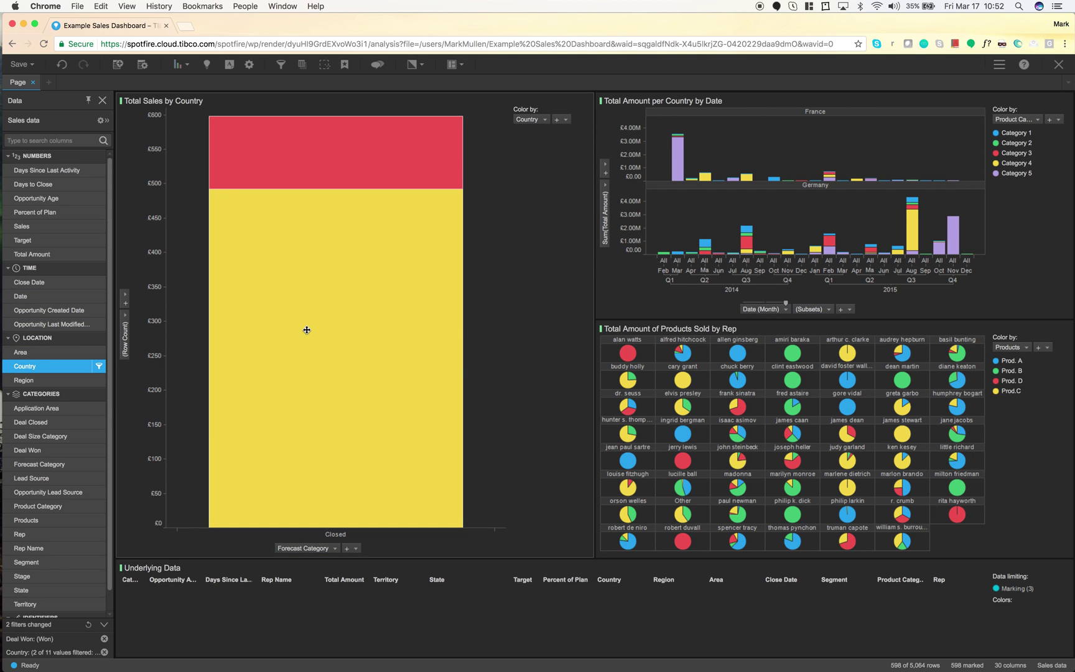
{"action": "right_click", "coordinate": [311, 336]}
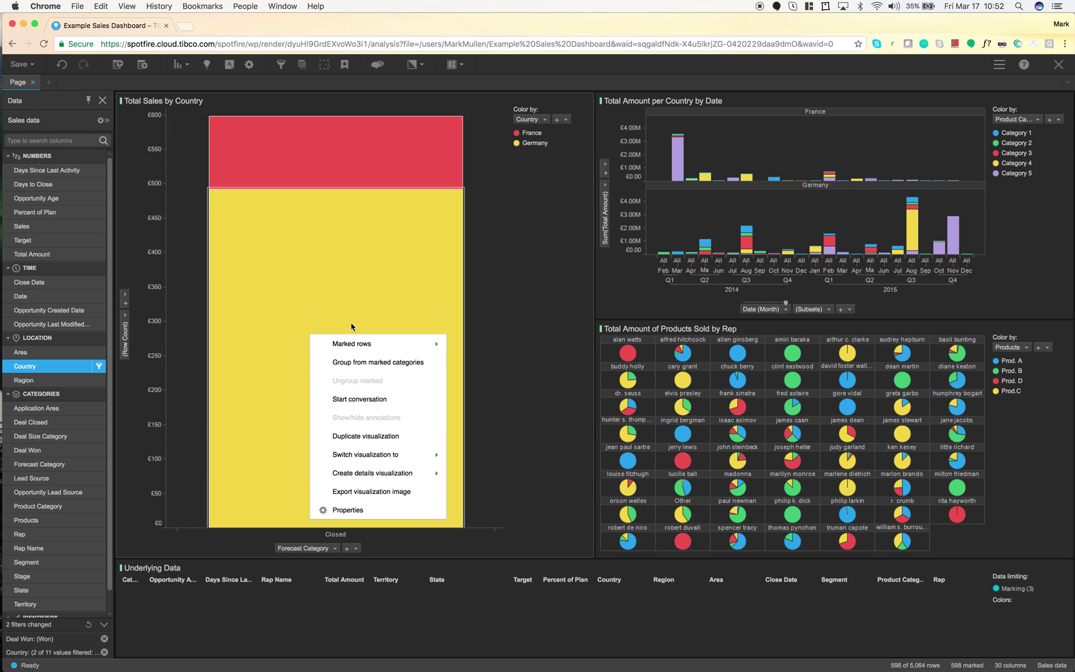
{"action": "left_click", "coordinate": [325, 534]}
{"action": "left_click", "coordinate": [307, 390]}
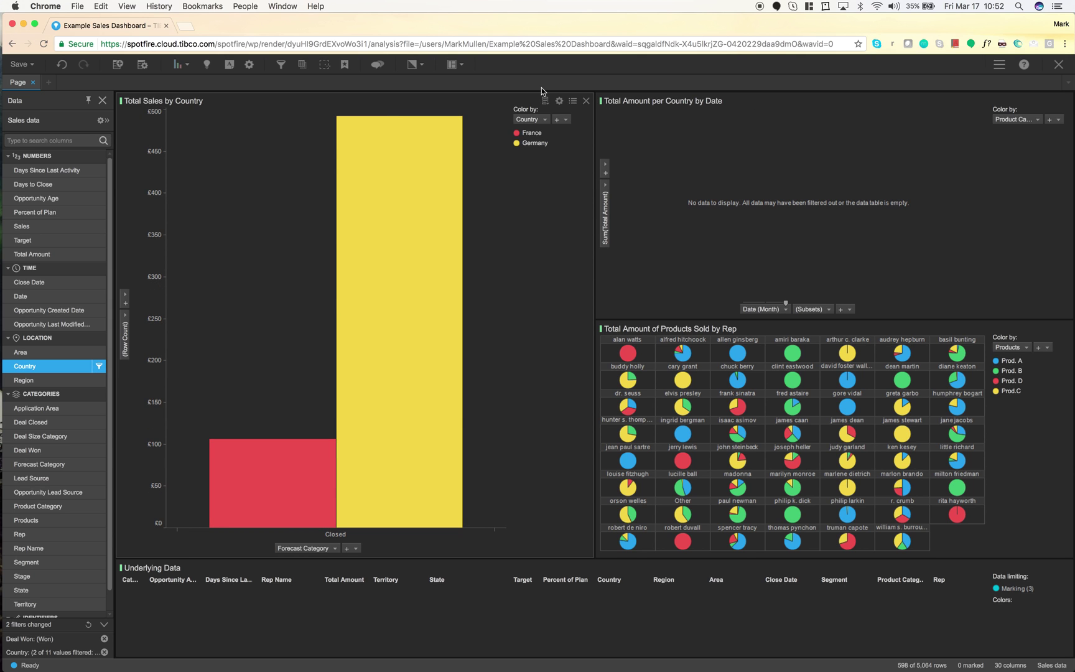
Show the filters and reset all of them so the bar chart includes every country
{"action": "left_click", "coordinate": [282, 64]}
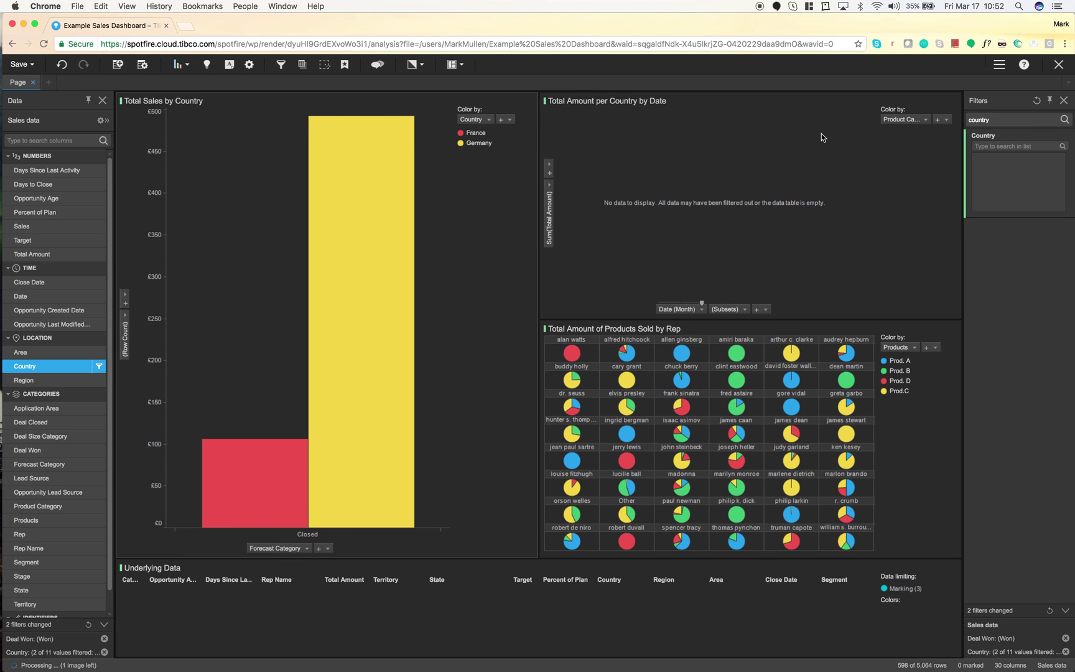
{"action": "left_click", "coordinate": [1036, 100]}
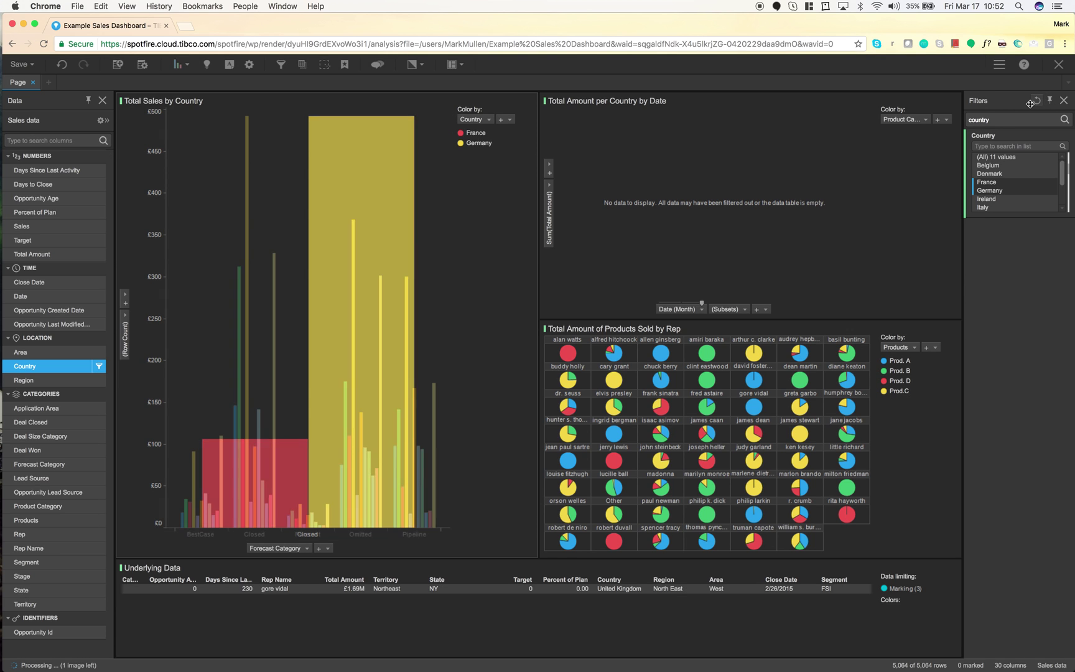
{"action": "right_click", "coordinate": [516, 388]}
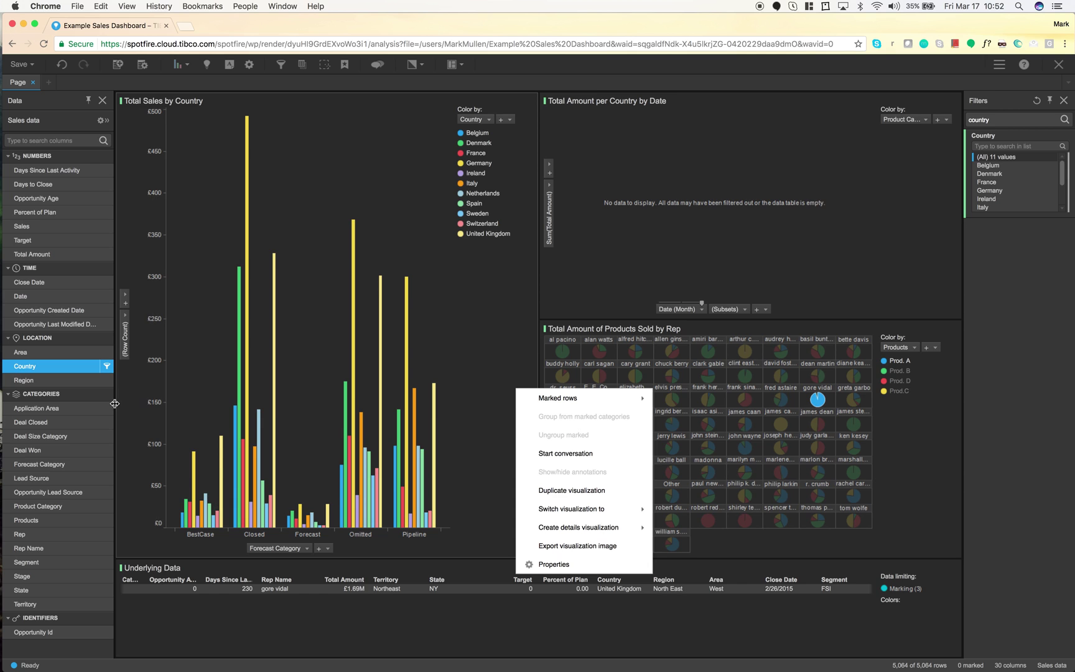
{"action": "key", "text": "Escape"}
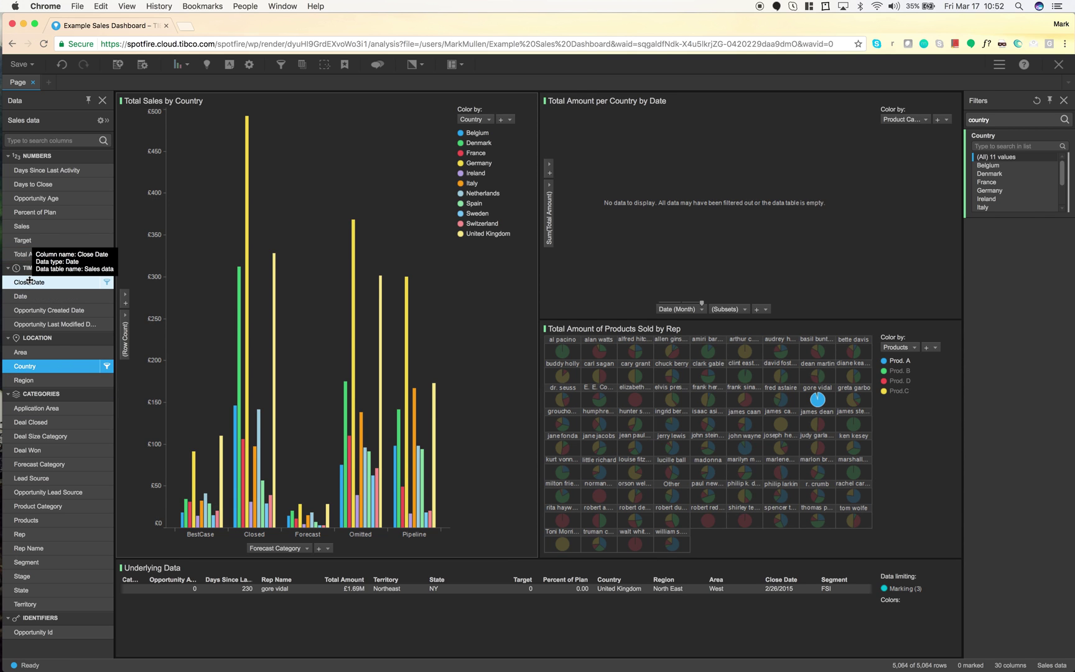
Set the Total Sales by Country chart's category axis to Product Category and its value axis to the sum of Total Amount
{"action": "left_click_drag", "start_coordinate": [37, 505], "coordinate": [269, 552]}
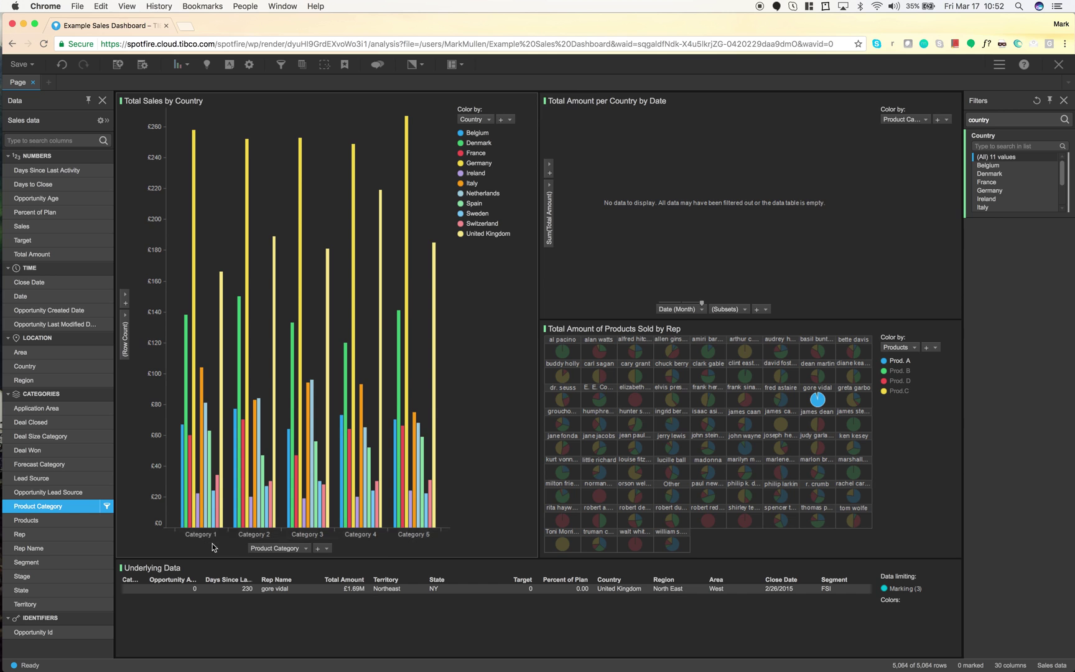
{"action": "left_click_drag", "start_coordinate": [56, 254], "coordinate": [126, 336]}
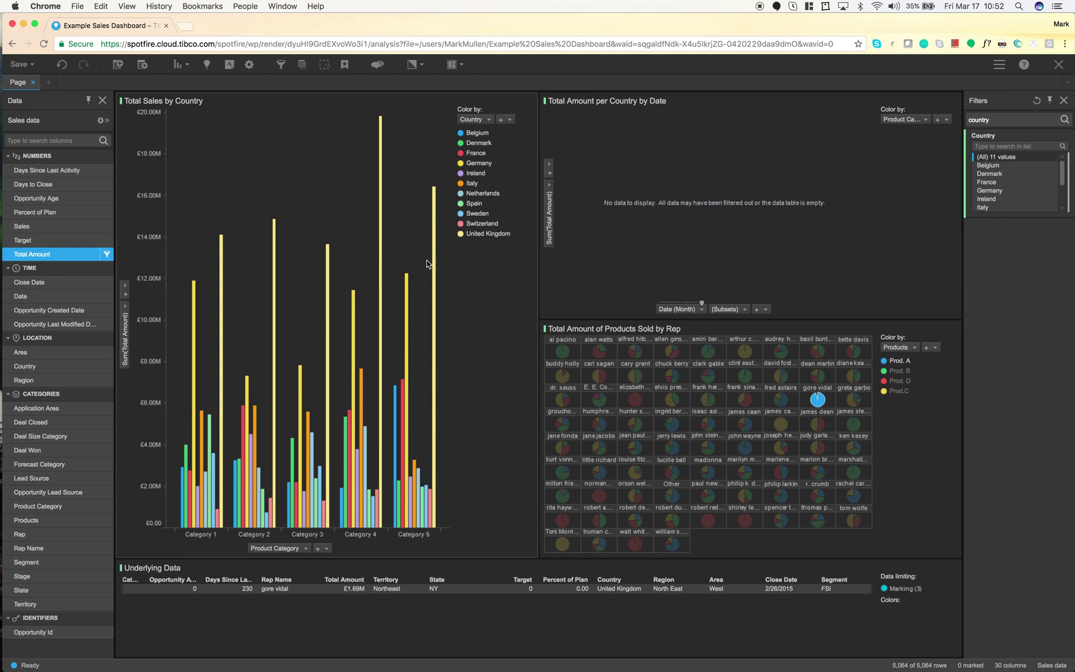
Mark Belgium and the United Kingdom, mark Category 4 and Category 5 in their sales by date, and clear the country marking
{"action": "left_click", "coordinate": [477, 134]}
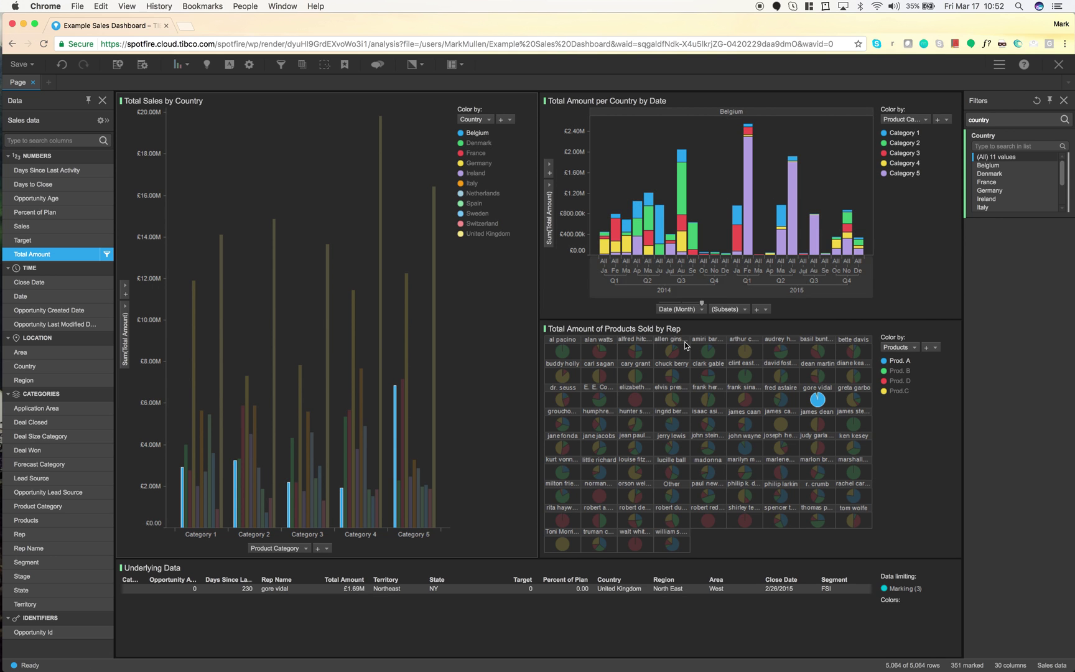
{"action": "mouse_move", "coordinate": [824, 404]}
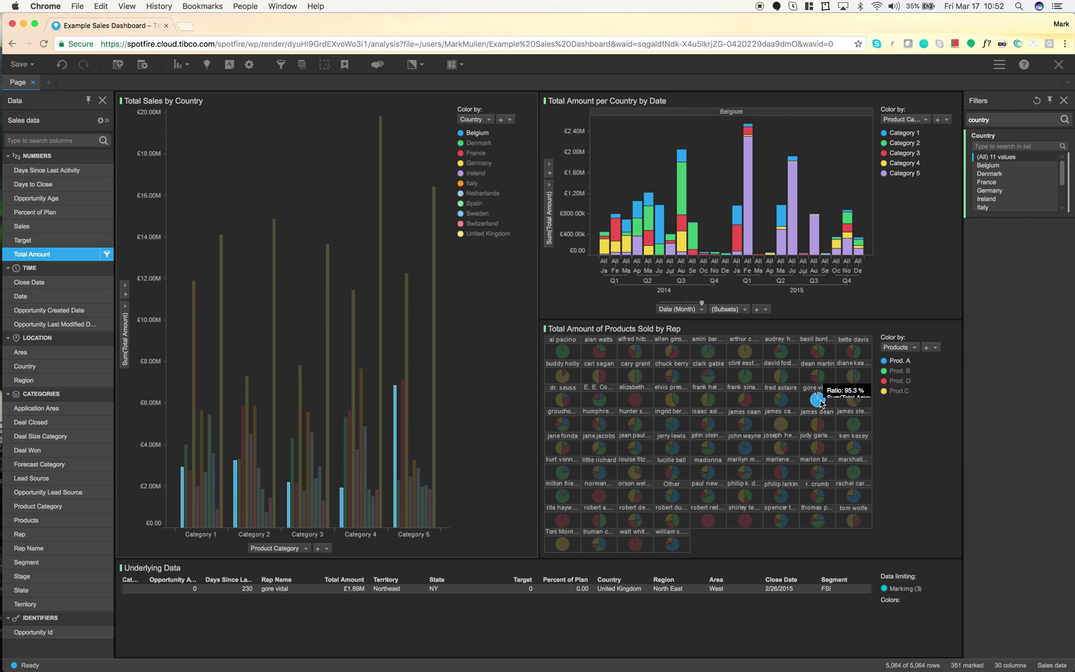
{"action": "left_click", "coordinate": [479, 235]}
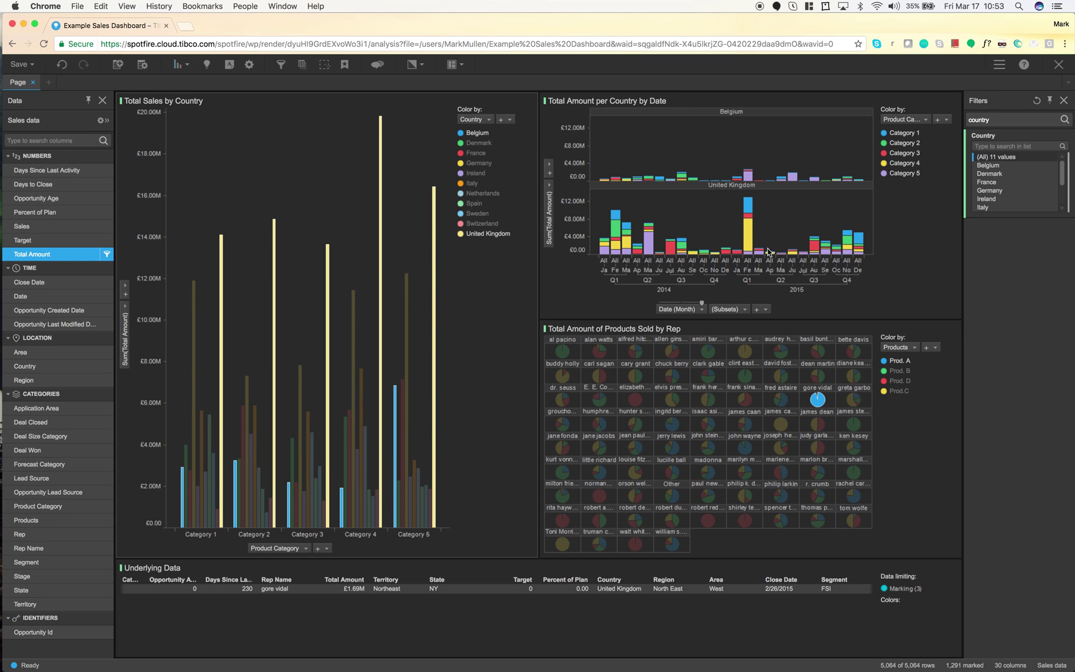
{"action": "left_click", "coordinate": [904, 164]}
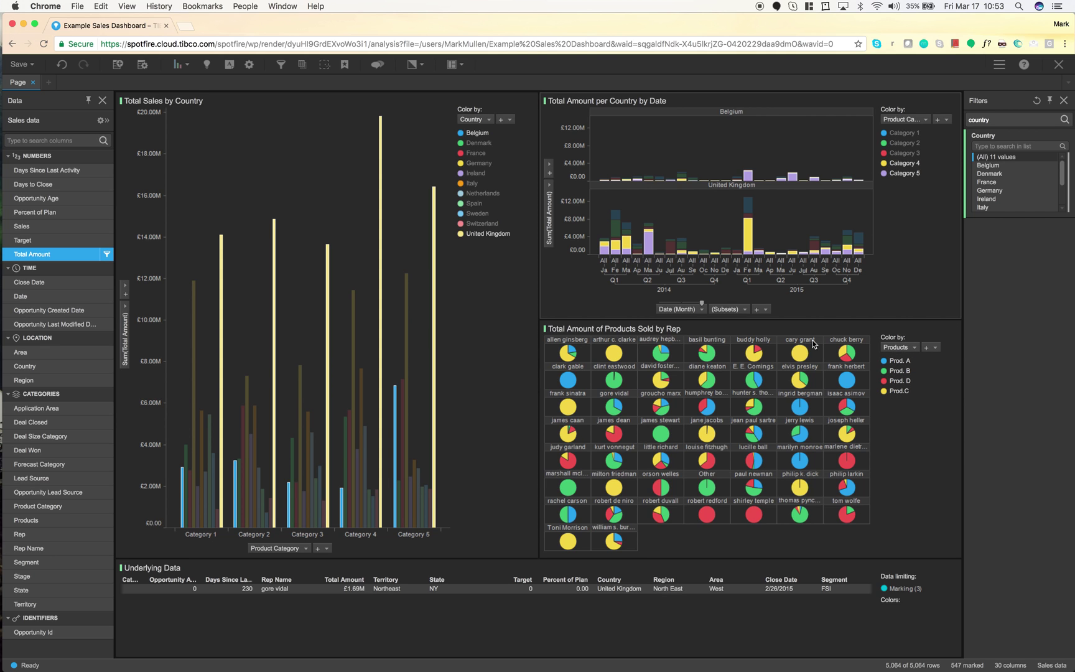
{"action": "left_click", "coordinate": [495, 346]}
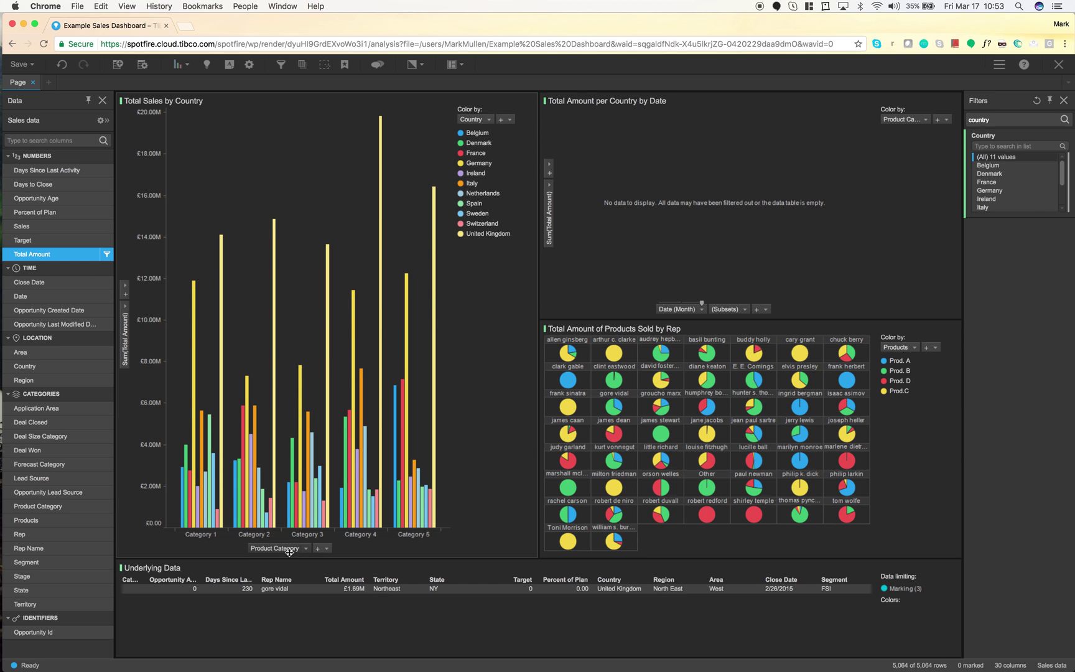
Put Country on the category axis of Total Sales by Country and trellis the chart into panels by Product Category
{"action": "left_click_drag", "start_coordinate": [33, 365], "coordinate": [274, 552]}
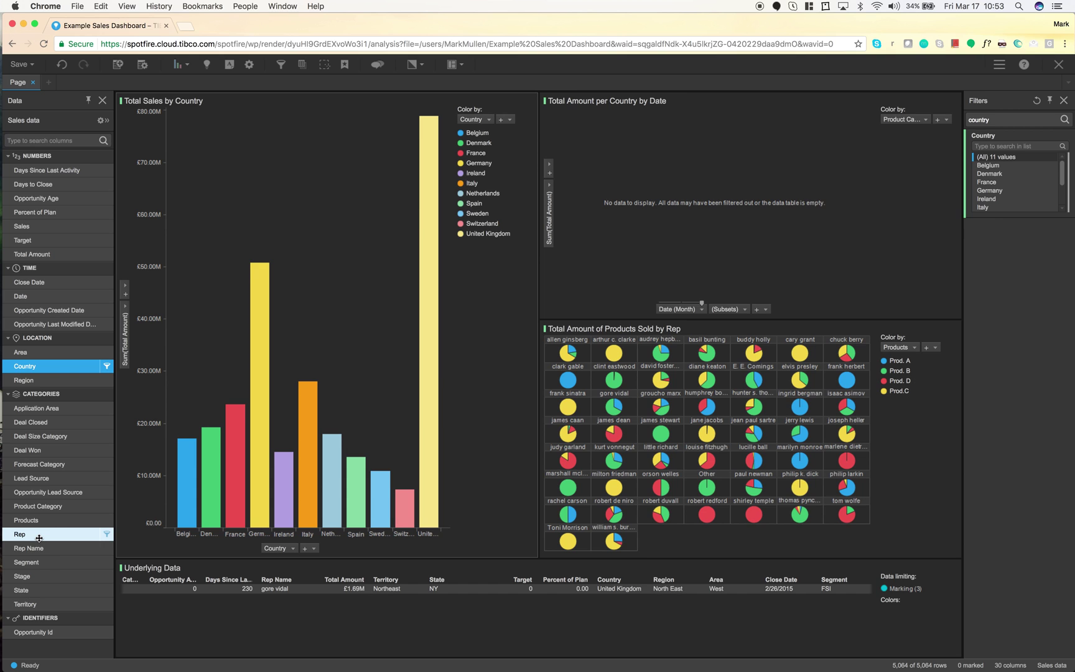
{"action": "left_click_drag", "start_coordinate": [37, 506], "coordinate": [352, 322]}
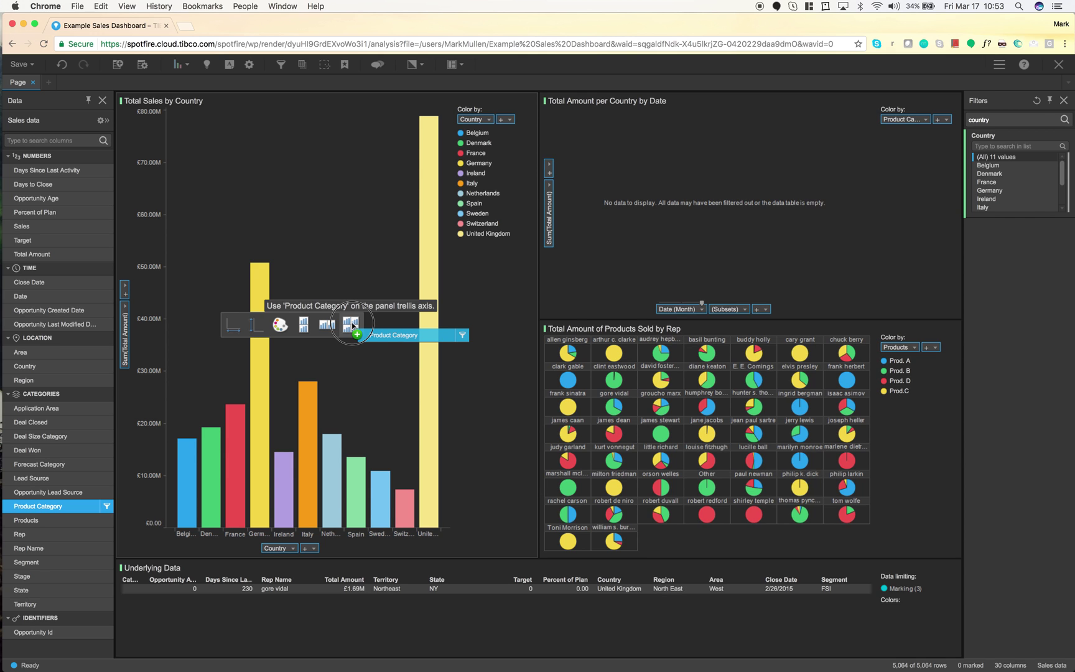
{"action": "left_click_drag", "start_coordinate": [352, 322], "coordinate": [352, 323]}
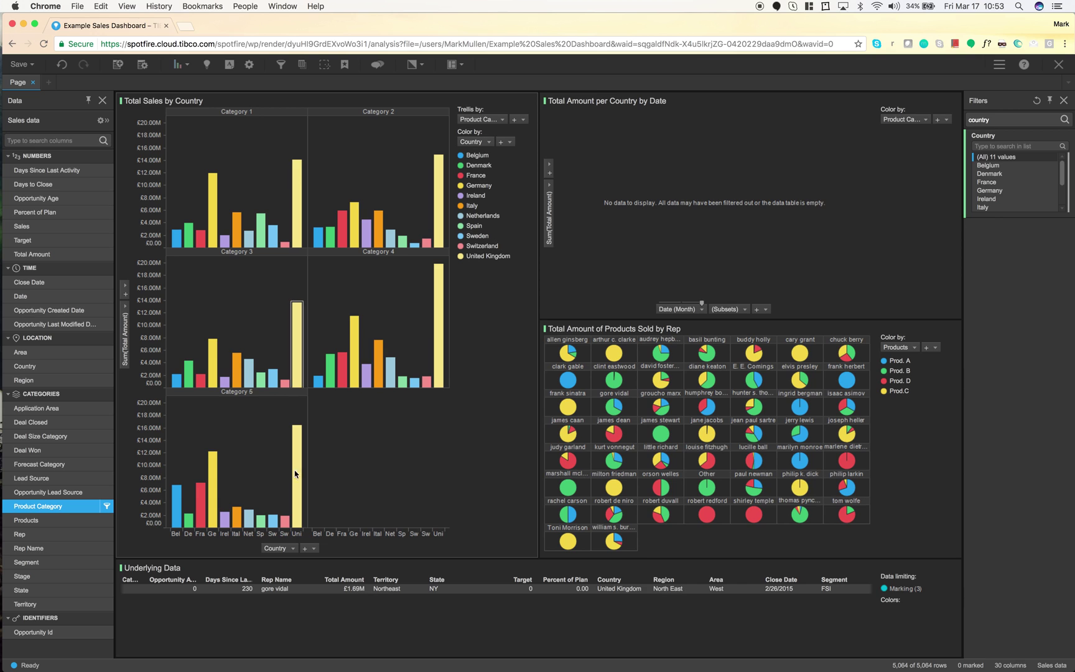
Change the trellised bars to horizontal orientation and mark the United Kingdom bar in the Category 5 panel
{"action": "left_click", "coordinate": [296, 536]}
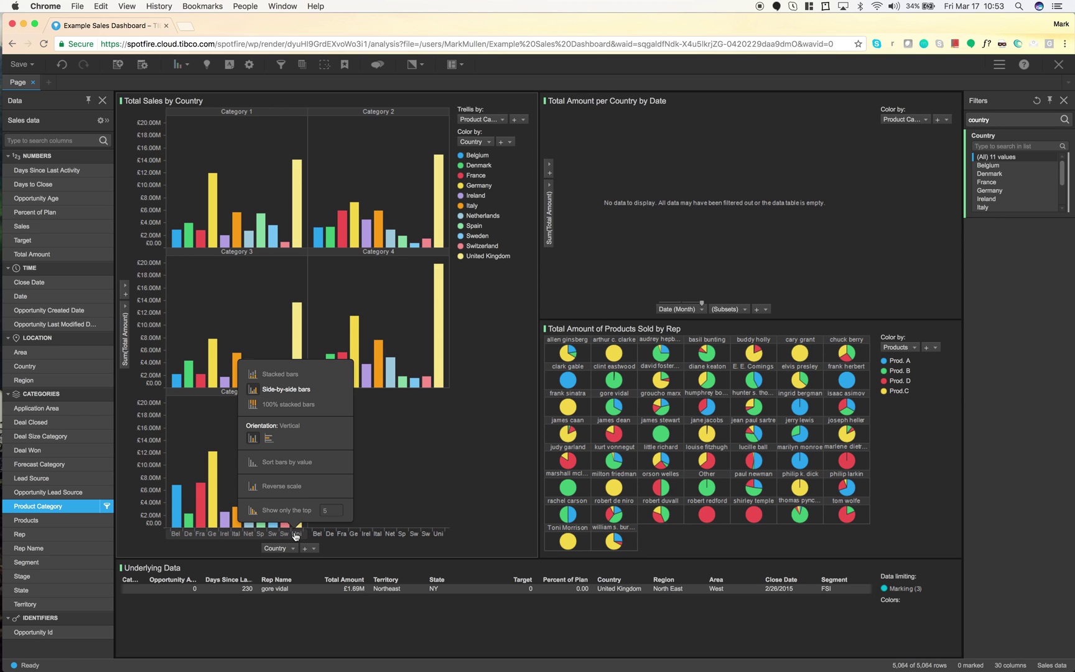
{"action": "left_click", "coordinate": [270, 440]}
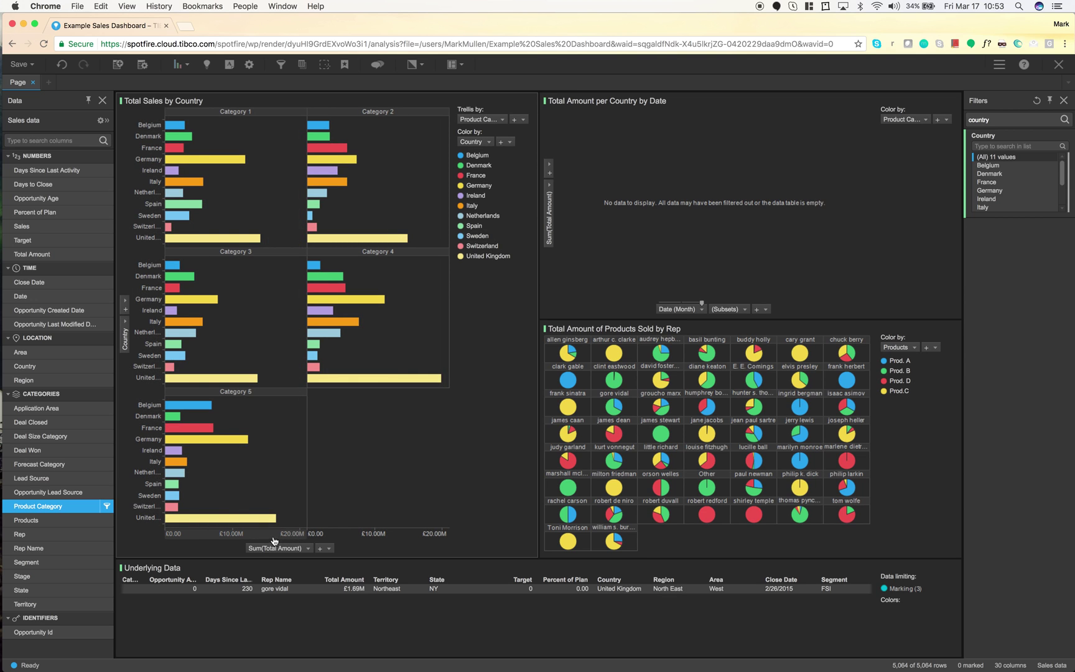
{"action": "left_click", "coordinate": [229, 518]}
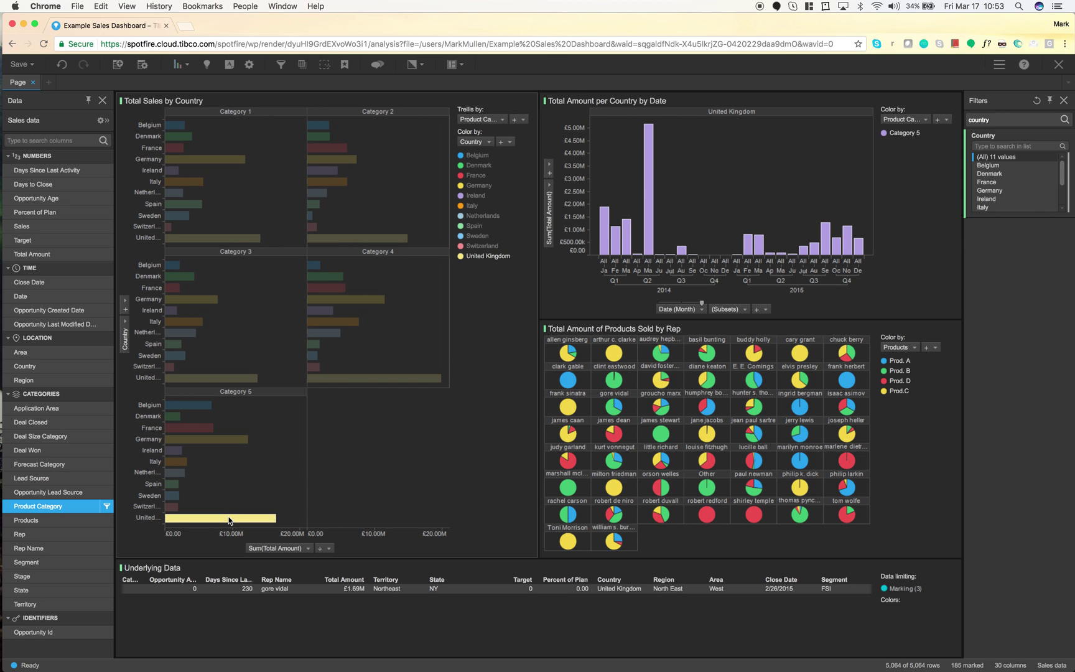
Turn on value labels for marked rows only in the Total Sales by Country chart
{"action": "right_click", "coordinate": [229, 520]}
{"action": "left_click", "coordinate": [275, 658]}
{"action": "left_click", "coordinate": [534, 320]}
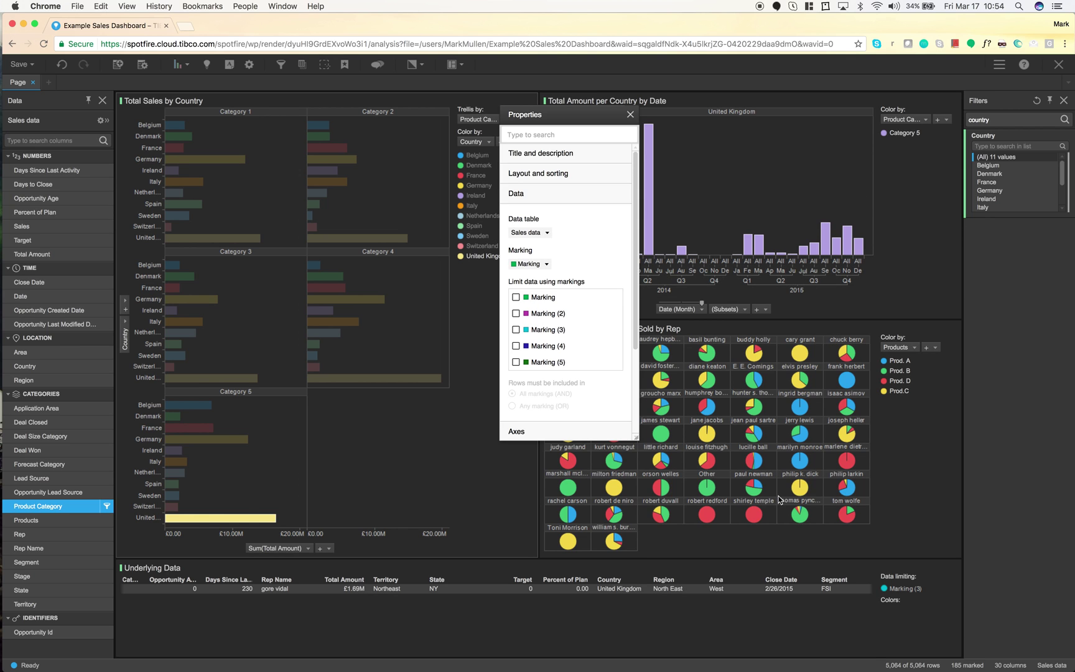
{"action": "left_click", "coordinate": [515, 194]}
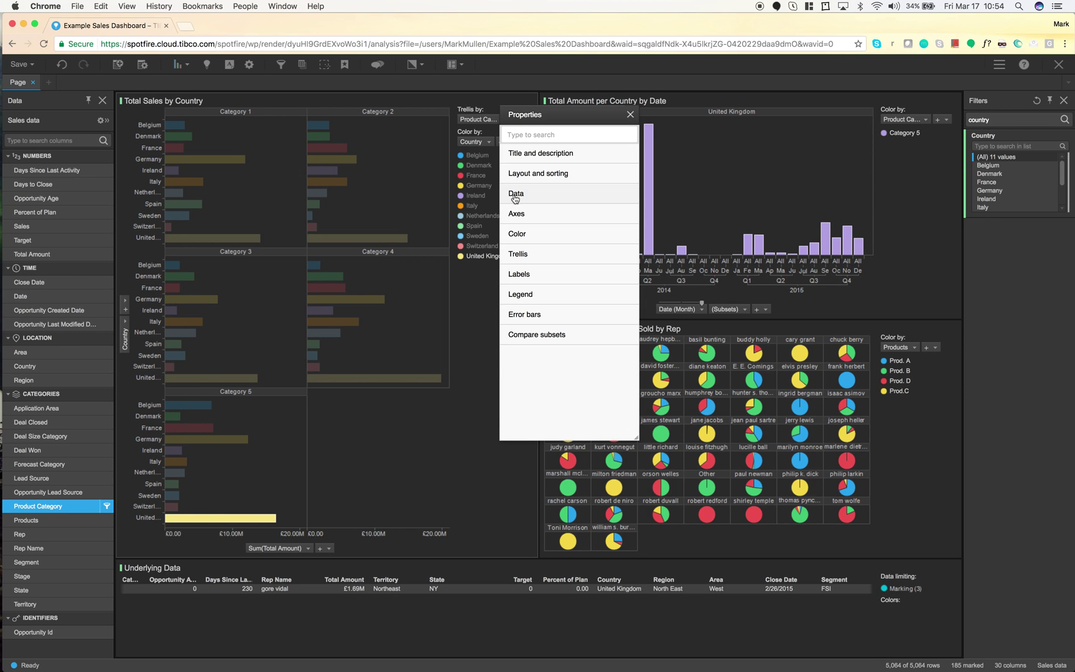
{"action": "left_click", "coordinate": [525, 273]}
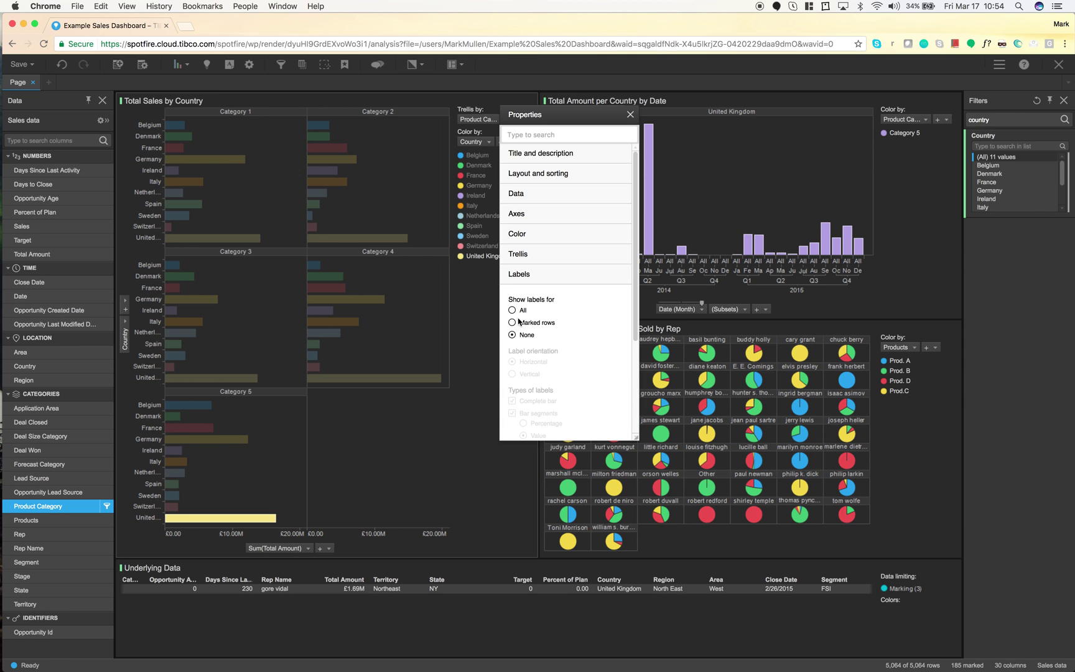
{"action": "left_click", "coordinate": [517, 322]}
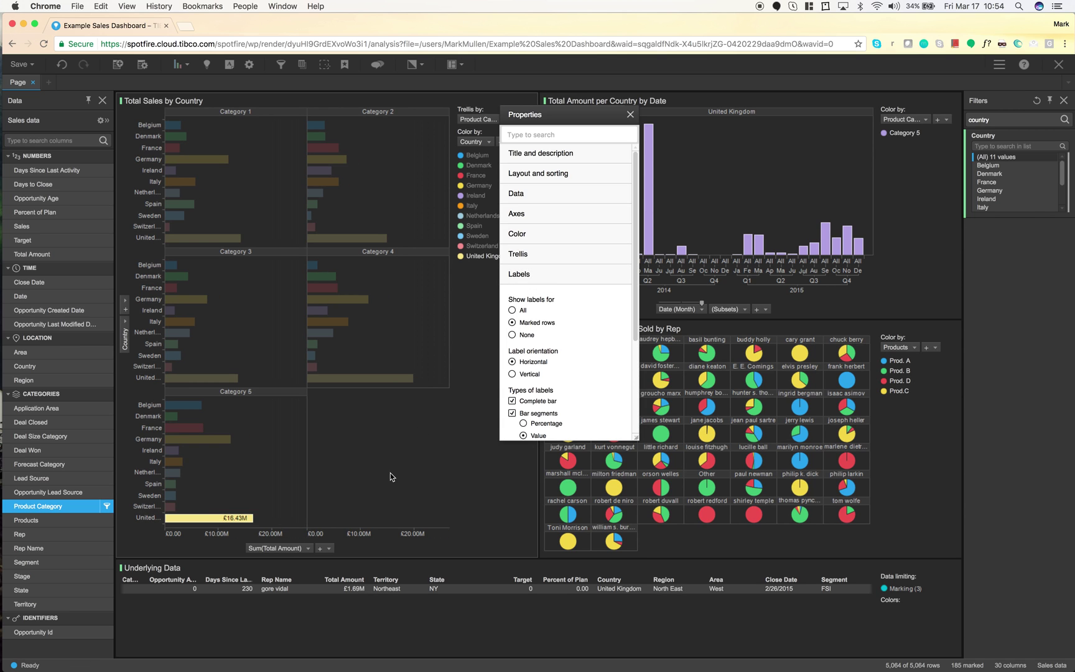
{"action": "scroll", "coordinate": [555, 341], "scroll_direction": "down", "scroll_amount": 2}
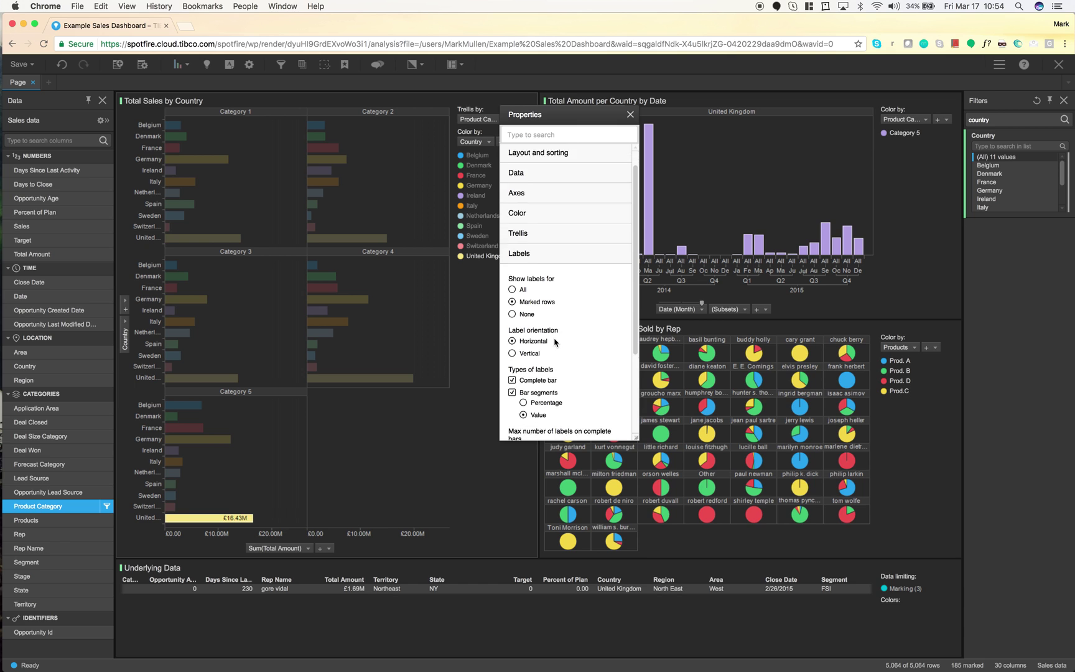
{"action": "scroll", "coordinate": [555, 341], "scroll_direction": "down", "scroll_amount": 5}
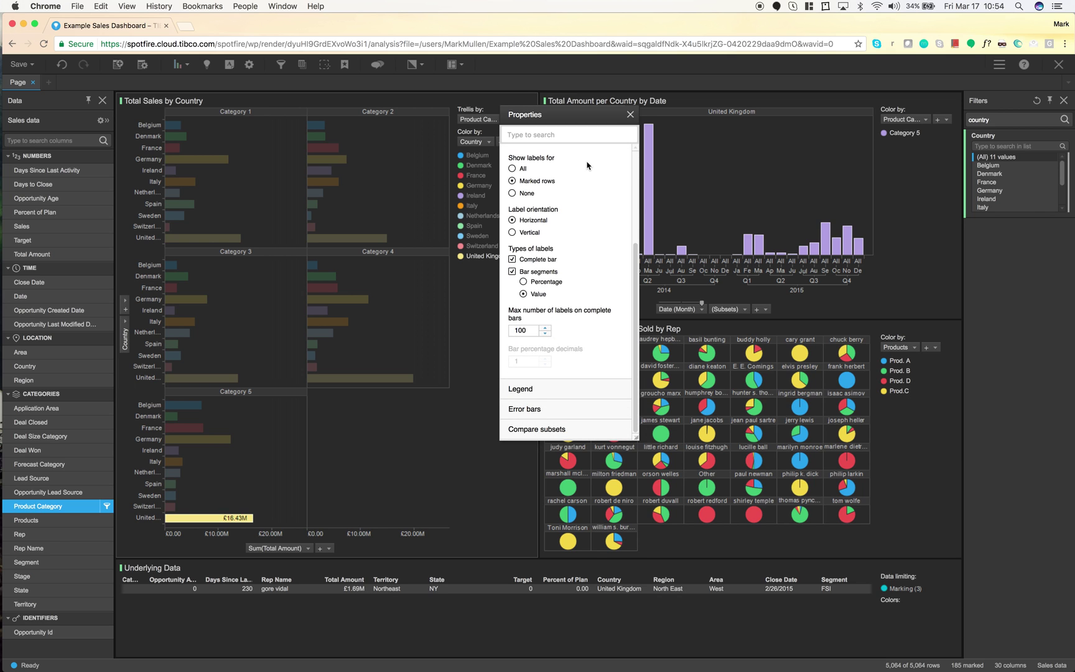
{"action": "left_click", "coordinate": [630, 116]}
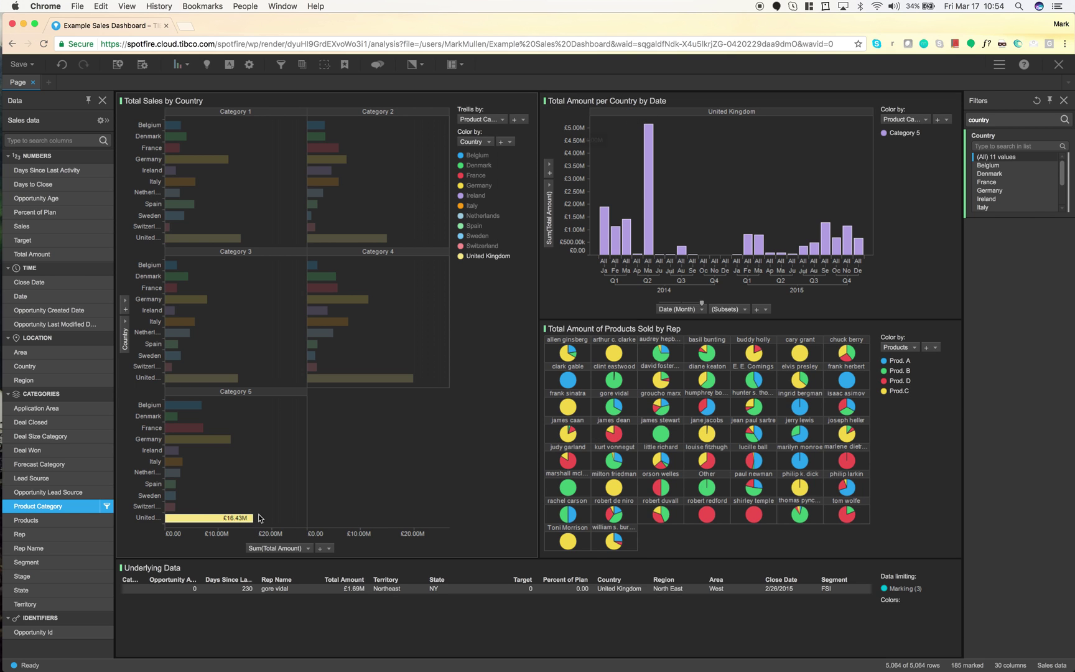
Mark the Netherlands through United Kingdom bars in Category 5, try showing labels for all bars, and return to marked rows only
{"action": "left_click_drag", "start_coordinate": [260, 519], "coordinate": [143, 463]}
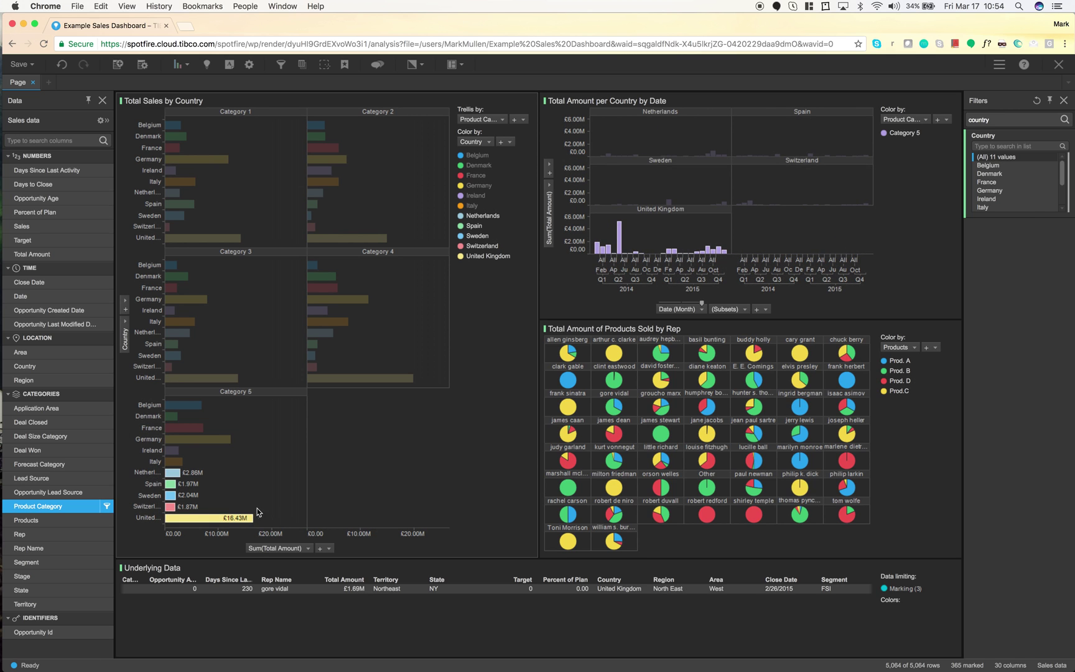
{"action": "right_click", "coordinate": [216, 522]}
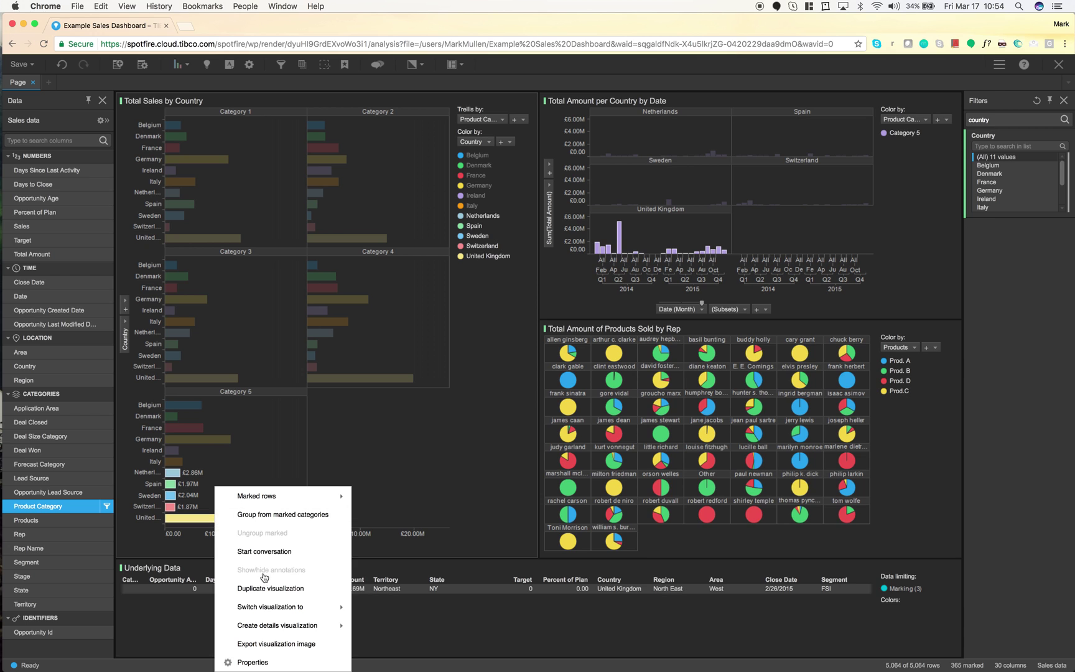
{"action": "left_click", "coordinate": [268, 665]}
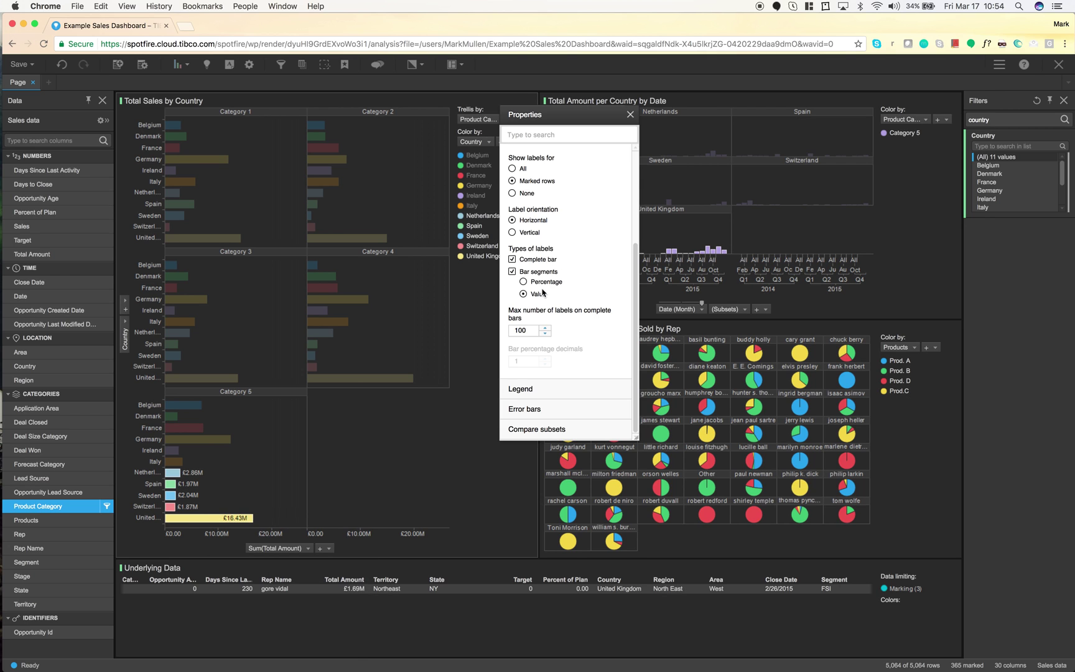
{"action": "left_click", "coordinate": [512, 168]}
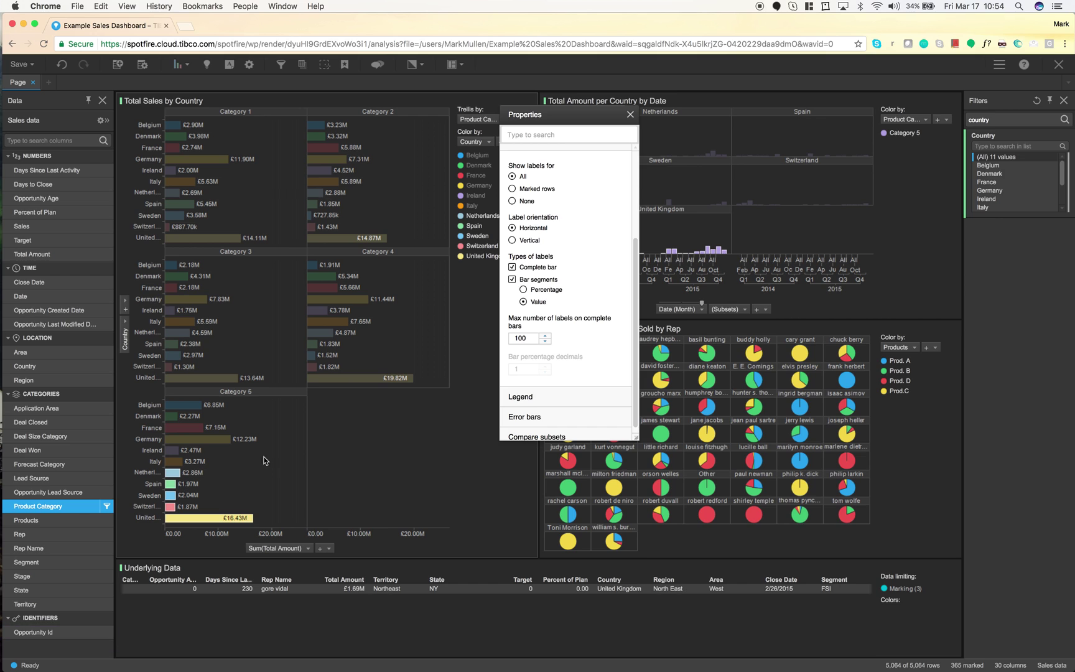
{"action": "left_click", "coordinate": [512, 190]}
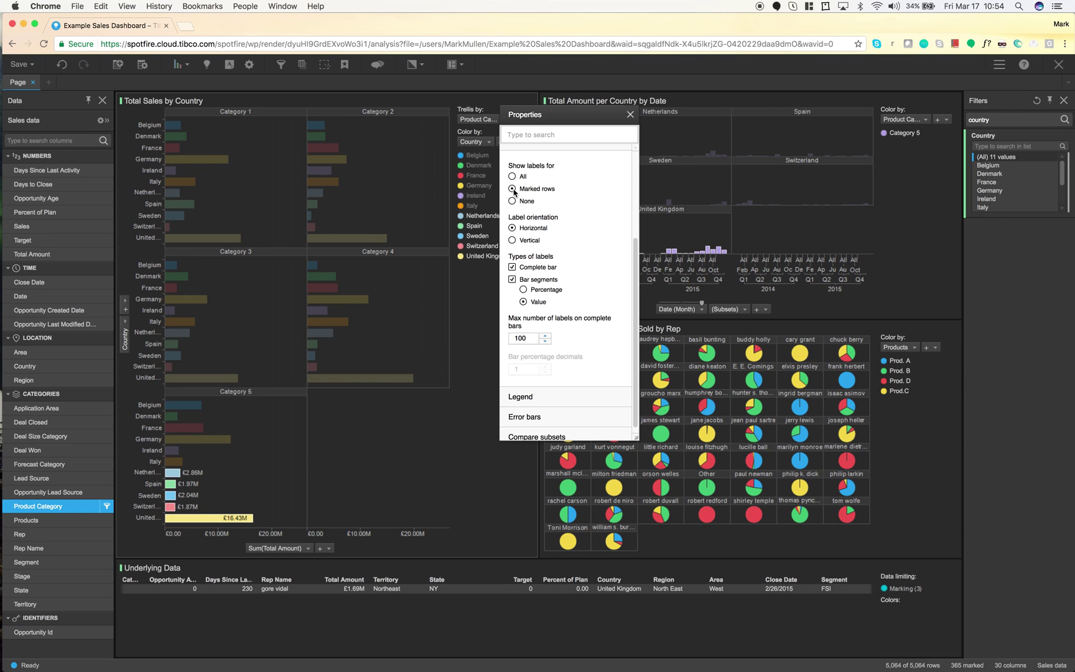
{"action": "left_click", "coordinate": [630, 114]}
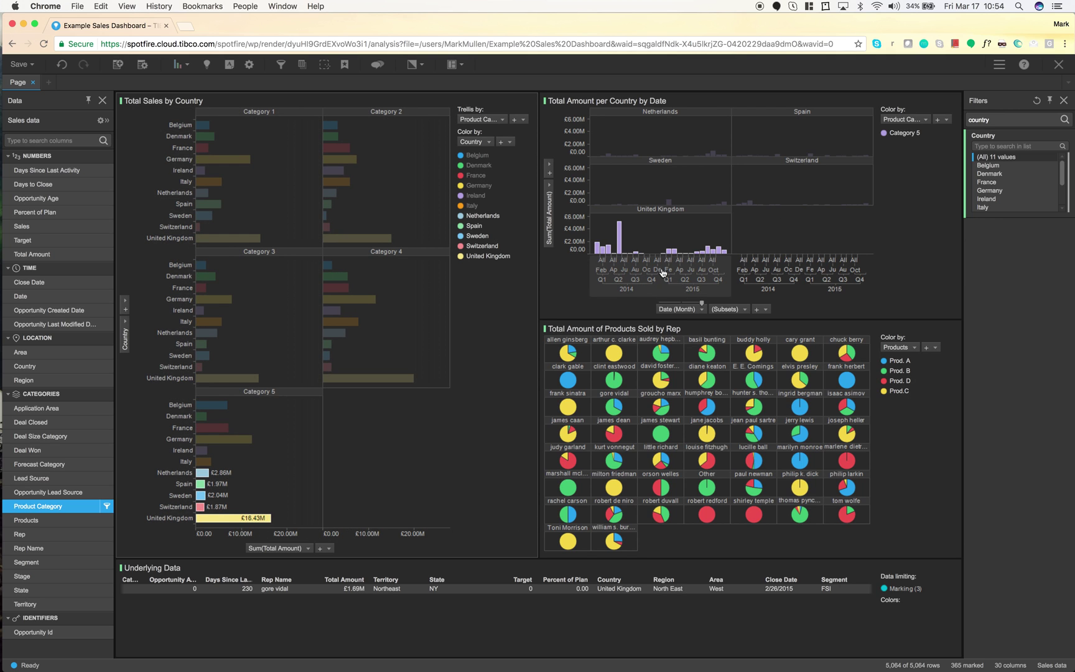
Mark the United Kingdom bar in Category 4 and set the sales-by-date axis to Year » Quarter » Month » Day of Month, displayed at Month level
{"action": "left_click", "coordinate": [359, 380]}
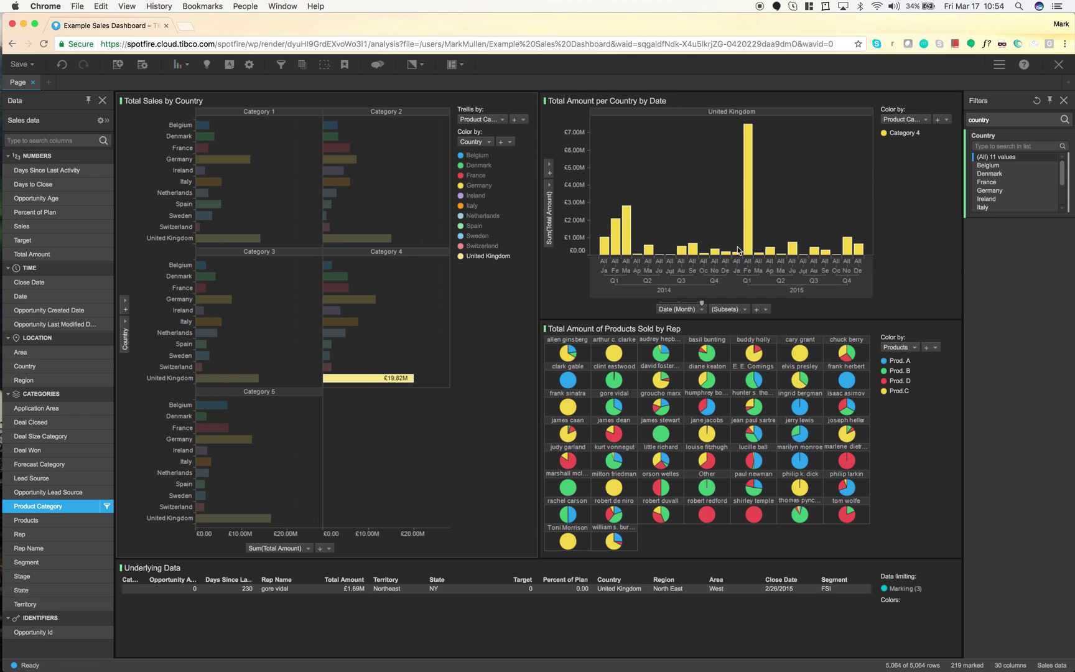
{"action": "left_click", "coordinate": [702, 308]}
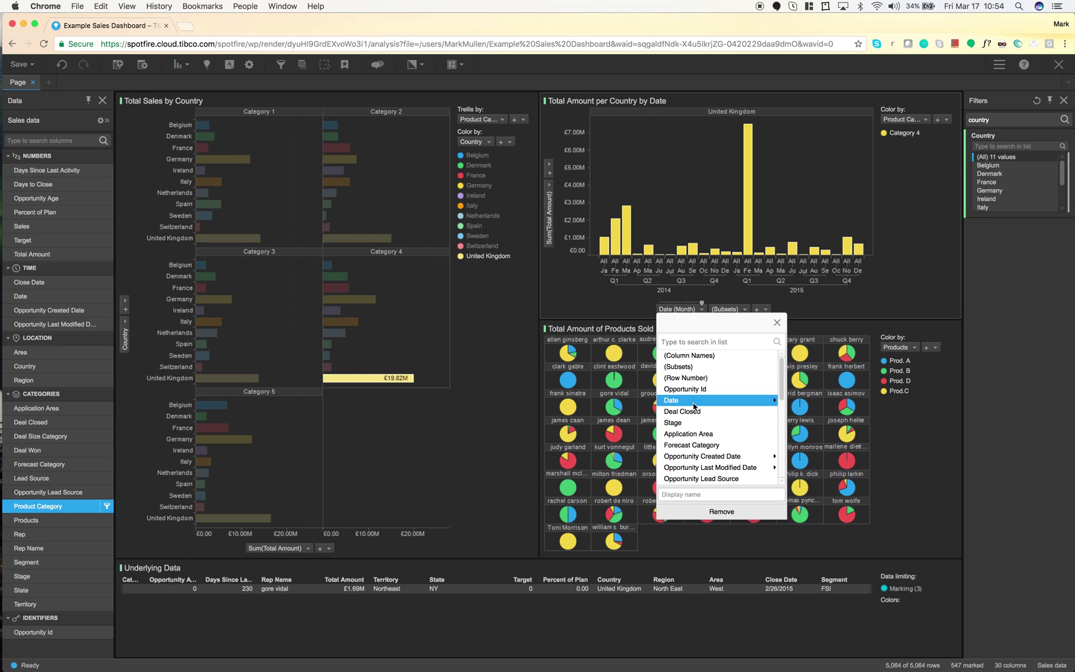
{"action": "left_click", "coordinate": [747, 400]}
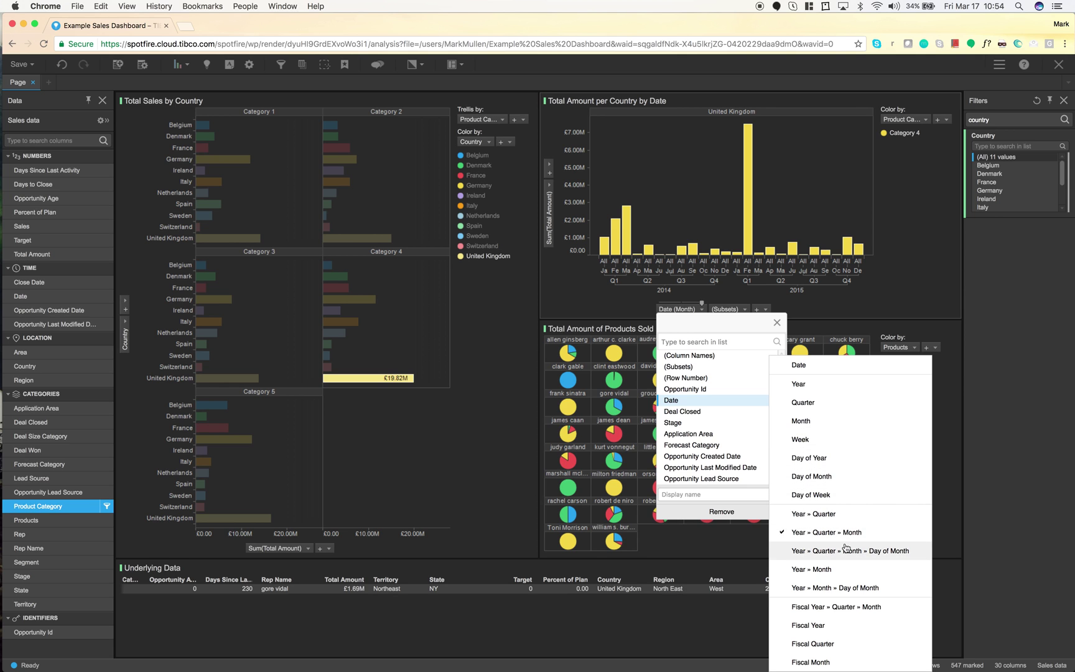
{"action": "left_click", "coordinate": [846, 550]}
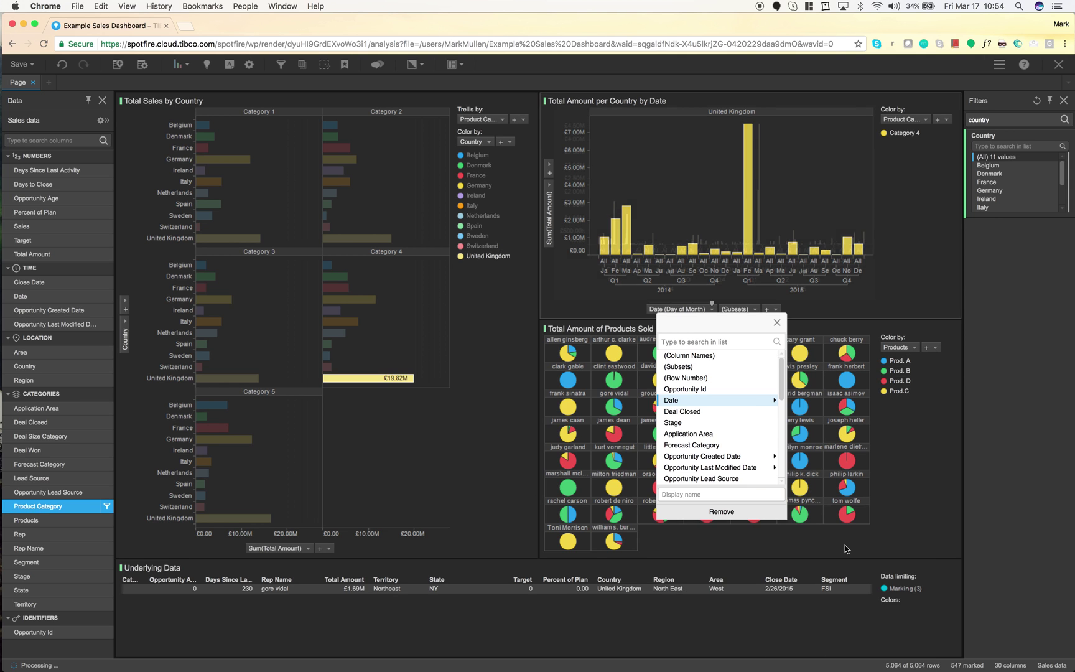
{"action": "left_click", "coordinate": [713, 302]}
{"action": "left_click_drag", "start_coordinate": [714, 303], "coordinate": [696, 305]}
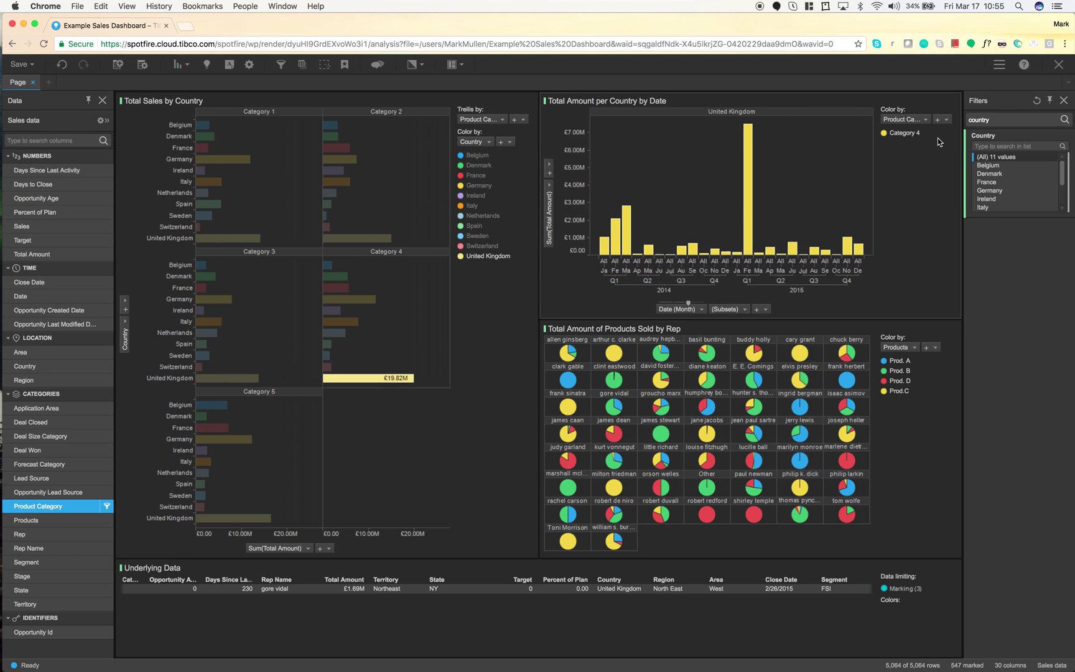
Search the filters for "date" and set the start of the Date range to 2/27/2015
{"action": "left_click", "coordinate": [1019, 119]}
{"action": "double_click", "coordinate": [1019, 119]}
{"action": "type", "text": "date"}
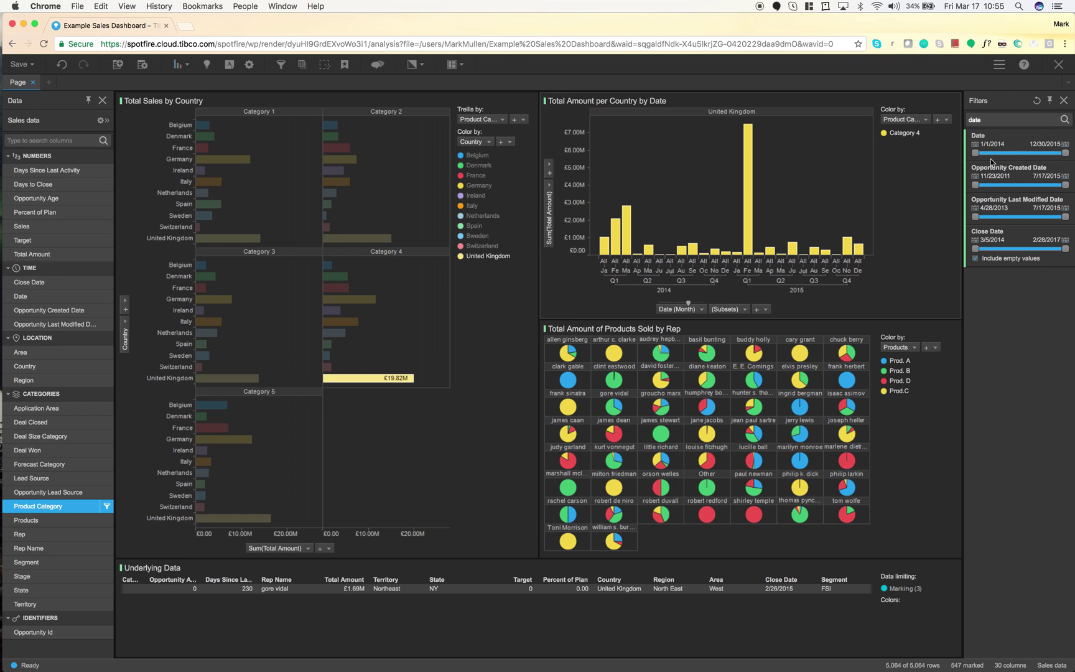
{"action": "left_click_drag", "start_coordinate": [976, 153], "coordinate": [1022, 153]}
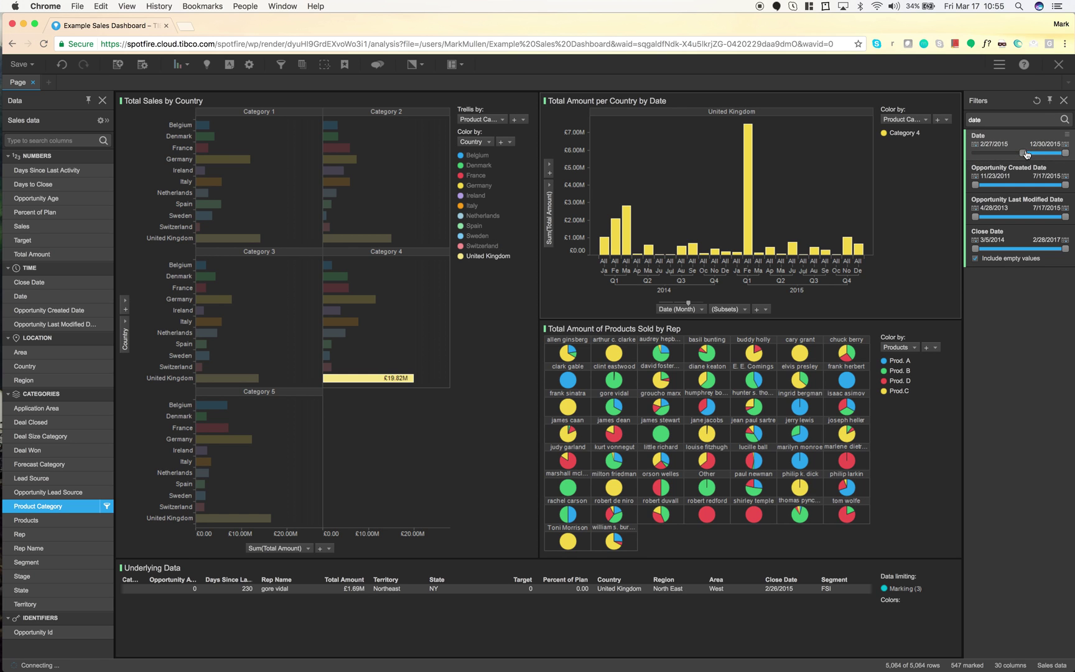
{"action": "left_click", "coordinate": [975, 144]}
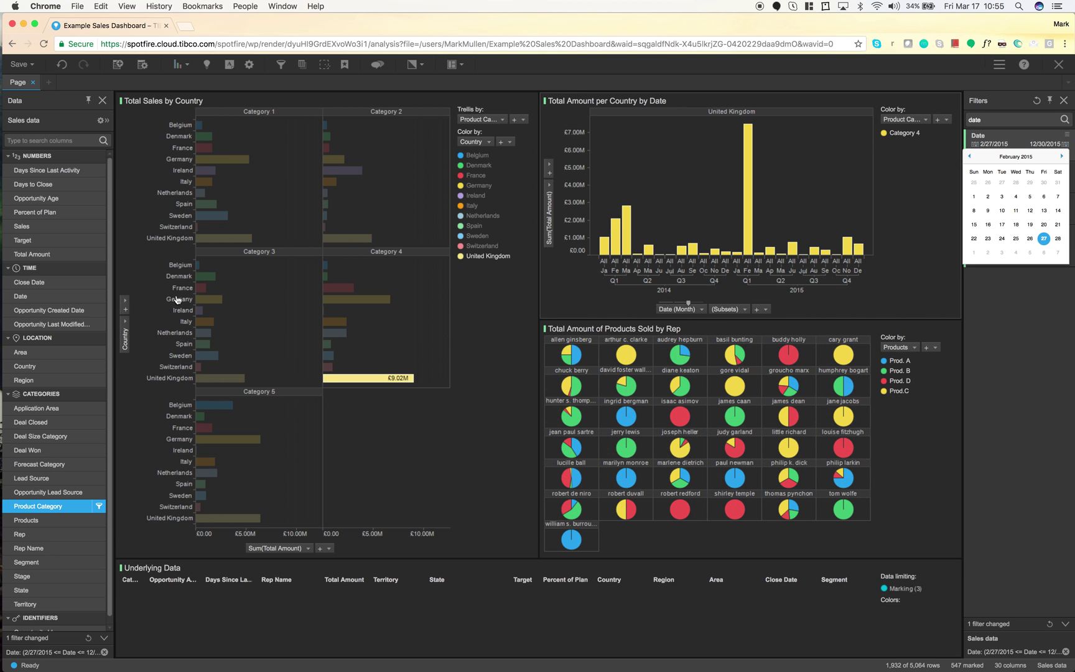
Put Close Date on the category axis of Total Amount per Country by Date and set the Close Date filter's start to 1/1/2016
{"action": "left_click_drag", "start_coordinate": [59, 281], "coordinate": [678, 311]}
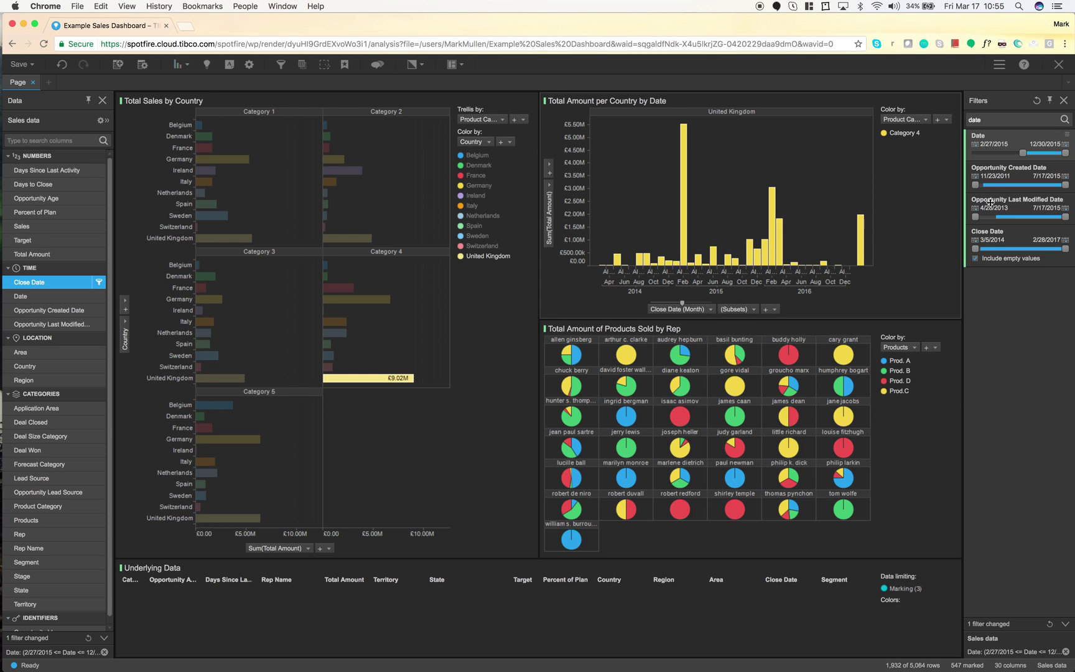
{"action": "left_click_drag", "start_coordinate": [979, 249], "coordinate": [1023, 250]}
{"action": "left_click", "coordinate": [974, 240]}
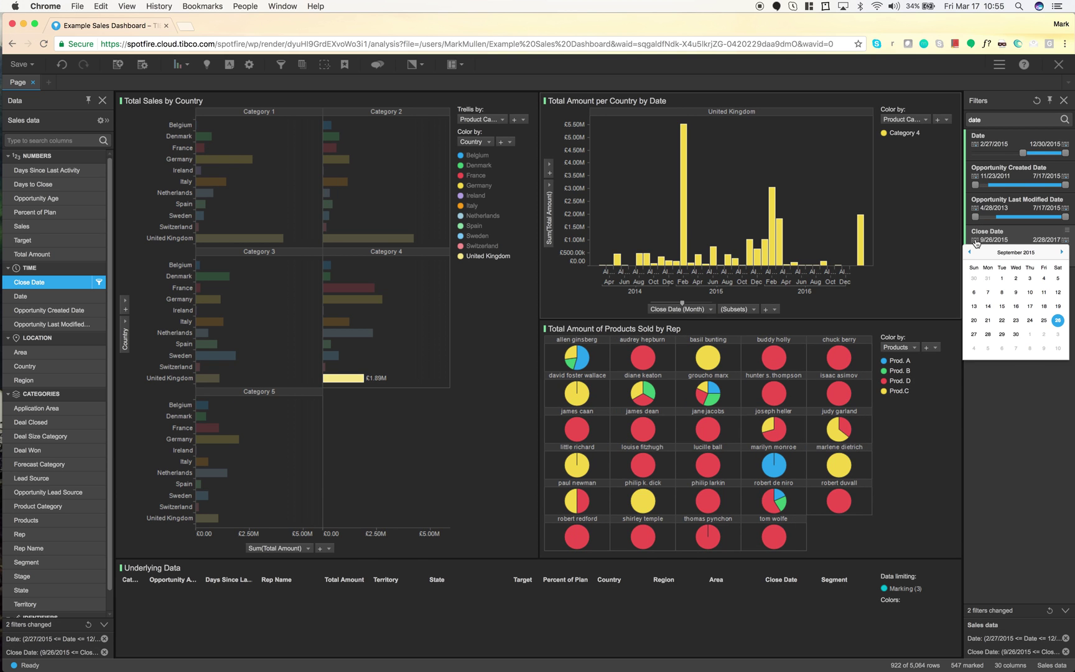
{"action": "left_click", "coordinate": [1062, 252]}
{"action": "left_click", "coordinate": [1061, 252]}
{"action": "left_click", "coordinate": [1062, 252]}
{"action": "left_click", "coordinate": [1061, 252]}
{"action": "left_click", "coordinate": [1044, 278]}
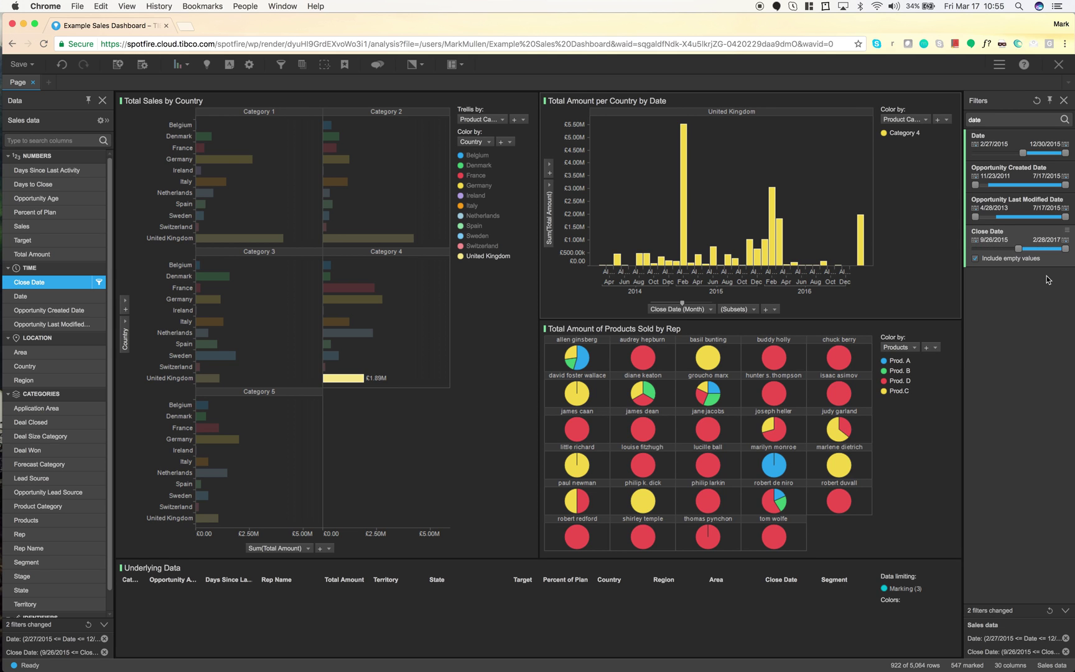
{"action": "left_click", "coordinate": [919, 288]}
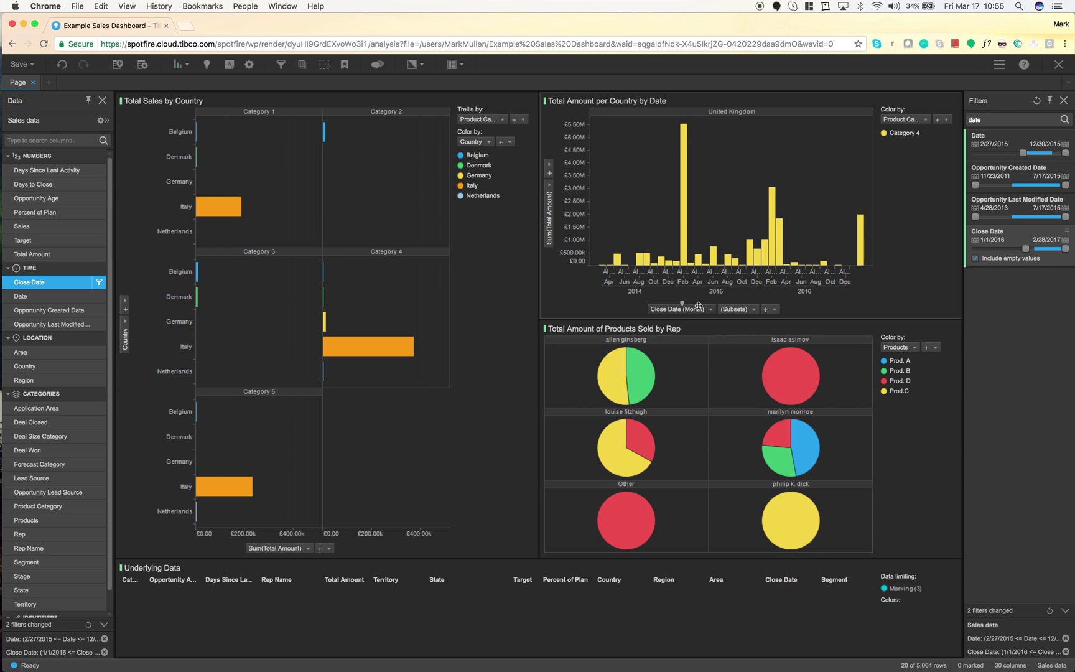
Remove (Subsets) from the Close Date axis, and move the Date filter's start to 12/10/2014 before closing the filters
{"action": "left_click", "coordinate": [737, 309]}
{"action": "left_click", "coordinate": [764, 512]}
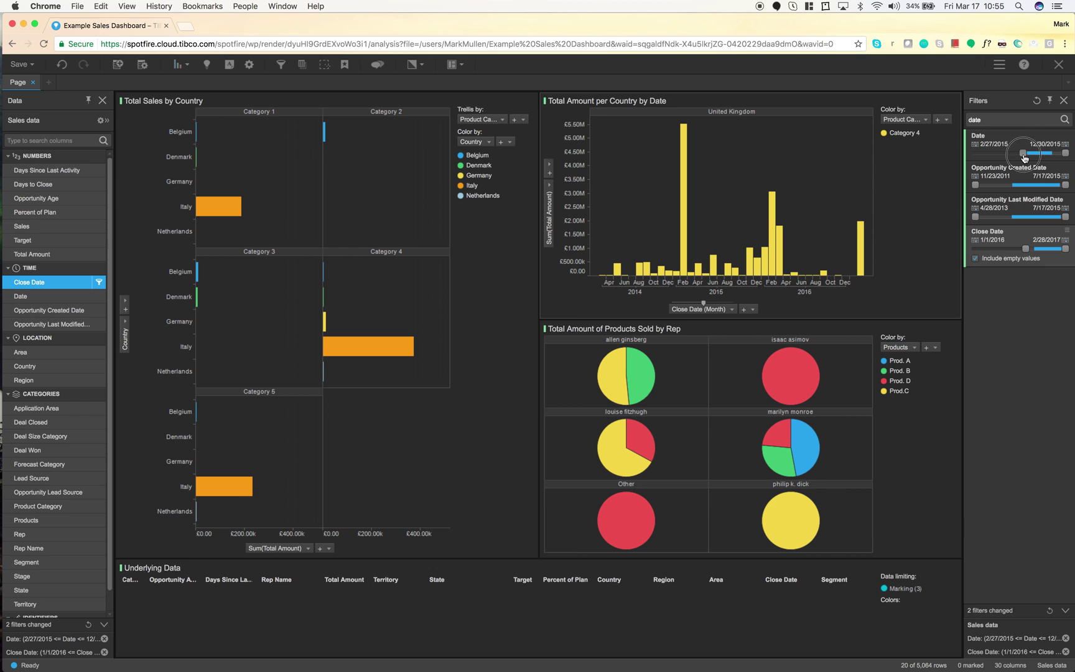
{"action": "left_click_drag", "start_coordinate": [1023, 153], "coordinate": [1014, 154]}
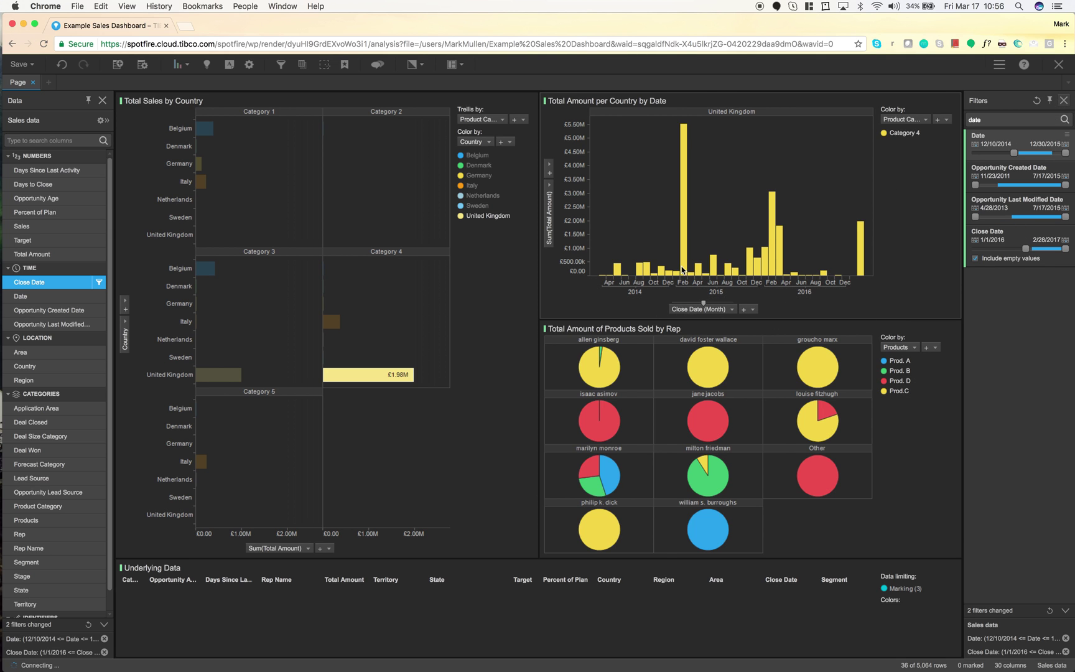
{"action": "left_click", "coordinate": [1063, 101]}
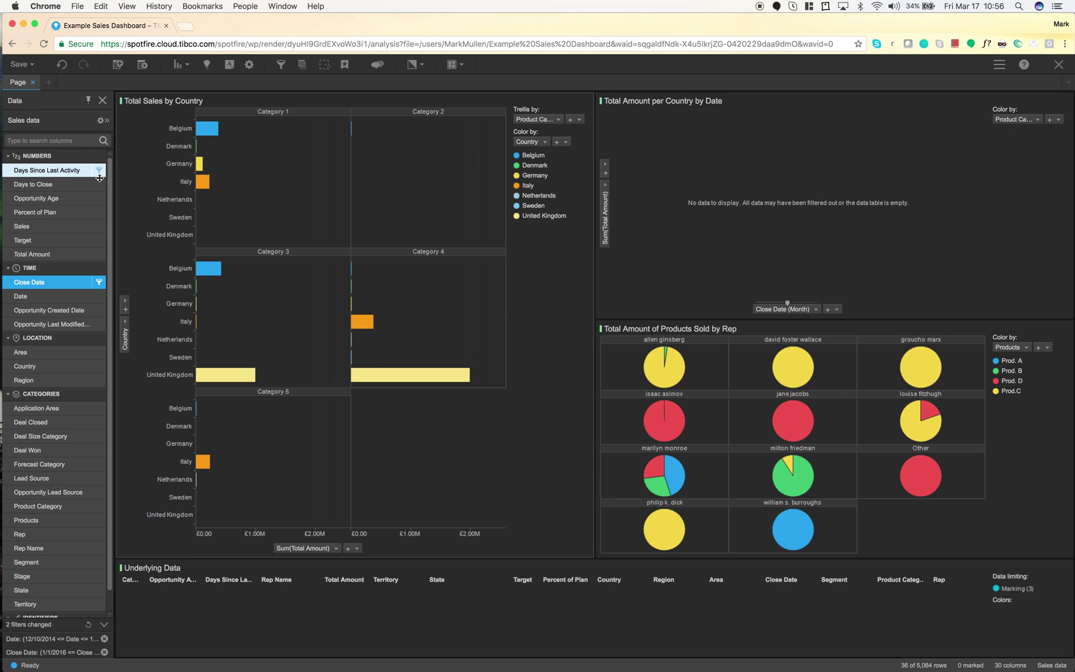
Add a new page and place the recommended Total Amount per Country cross table on it, based on the Country and Total Amount columns
{"action": "left_click", "coordinate": [49, 83]}
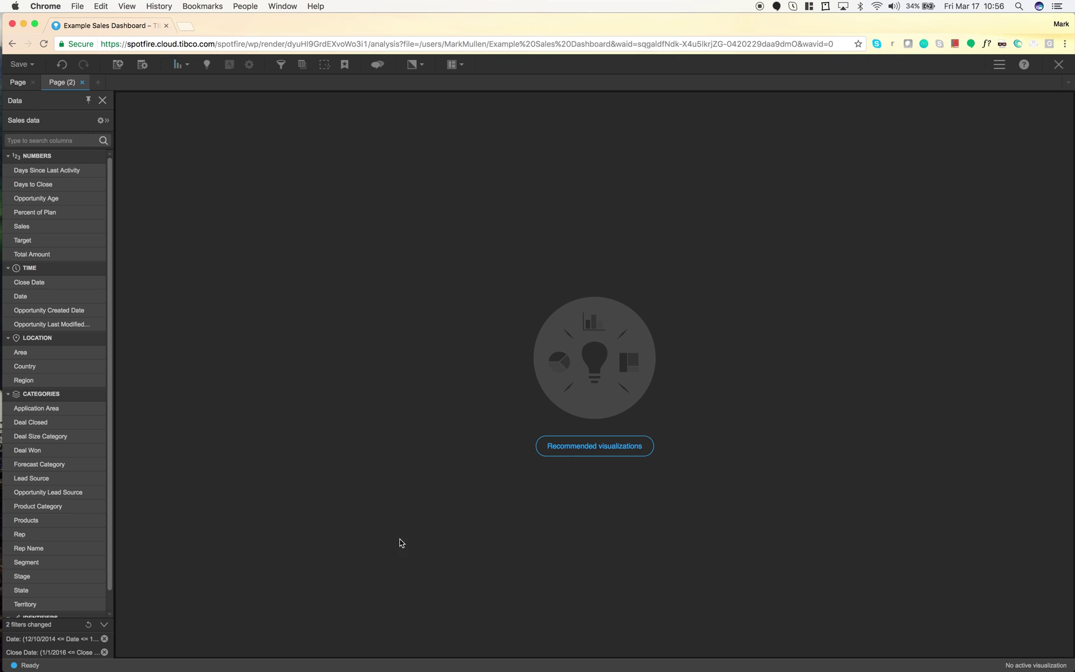
{"action": "left_click", "coordinate": [619, 340]}
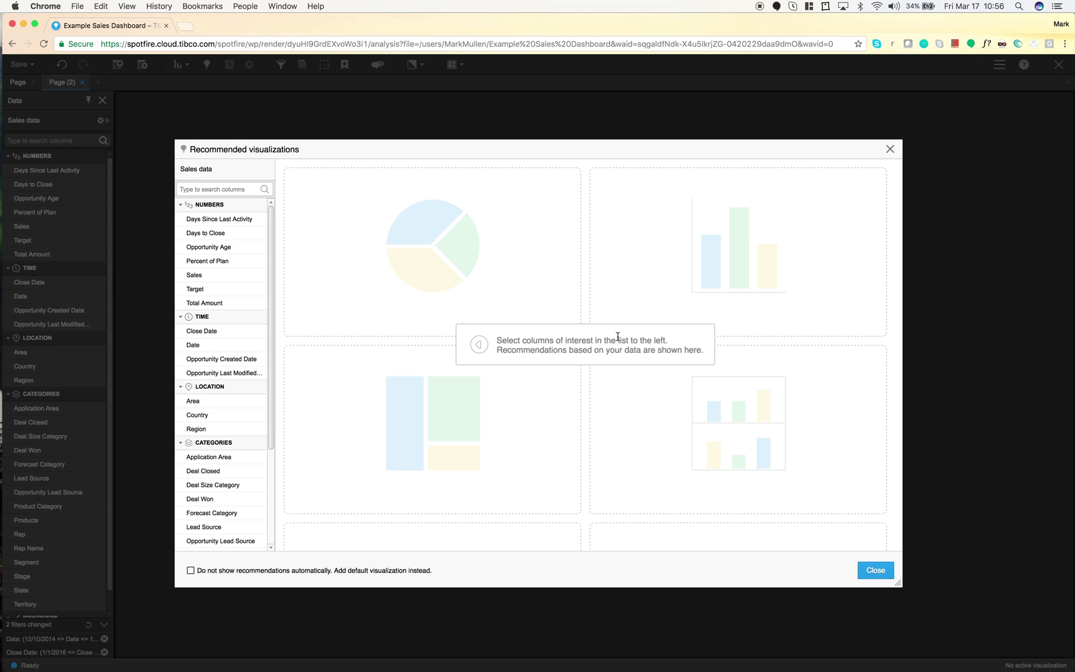
{"action": "scroll", "coordinate": [239, 401], "scroll_direction": "down", "scroll_amount": 1}
{"action": "left_click", "coordinate": [237, 405]}
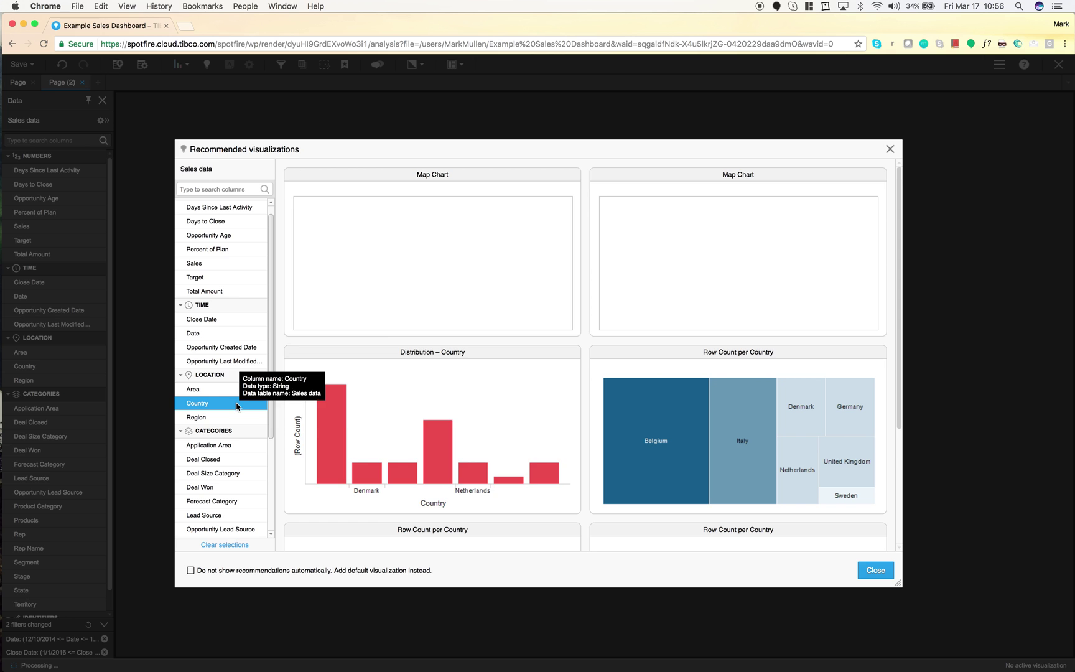
{"action": "mouse_move", "coordinate": [733, 270]}
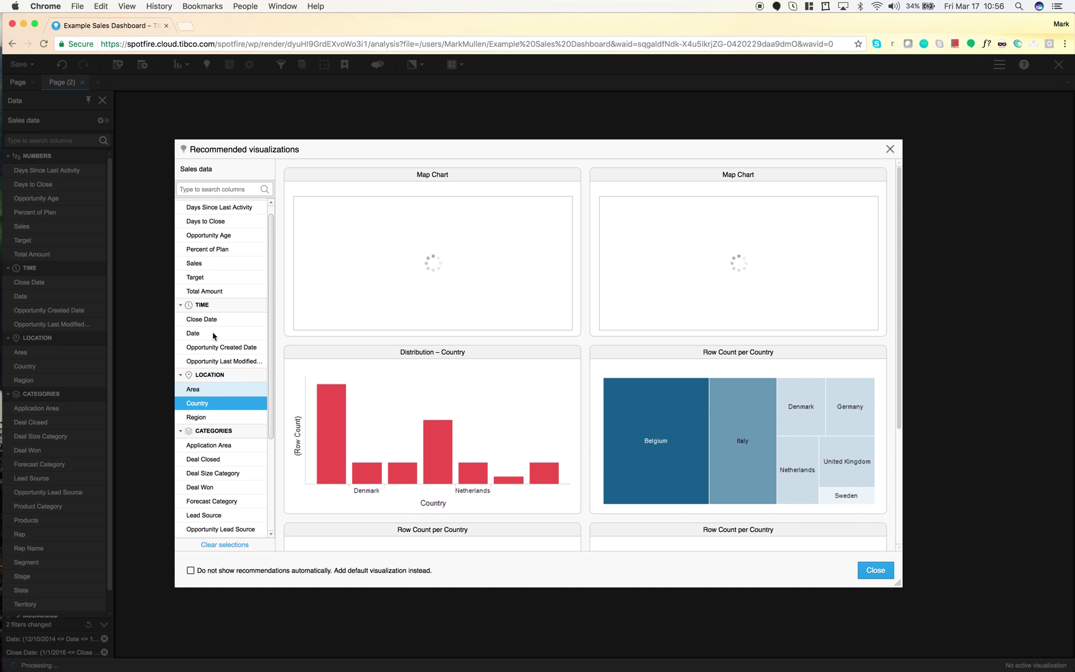
{"action": "left_click", "coordinate": [206, 293]}
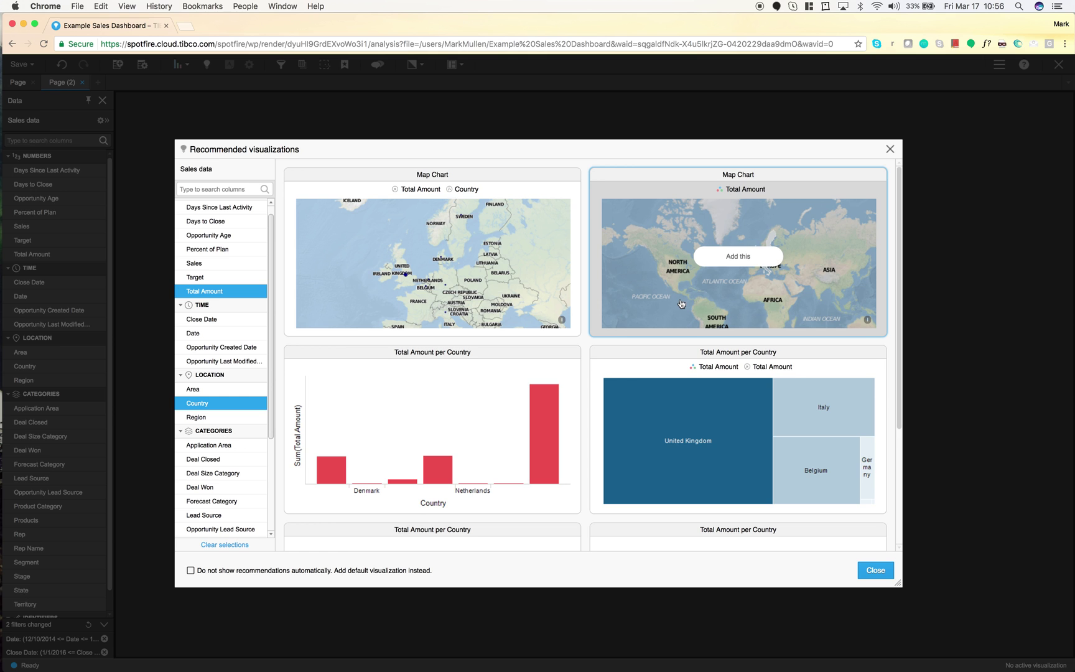
{"action": "scroll", "coordinate": [682, 303], "scroll_direction": "down", "scroll_amount": 3}
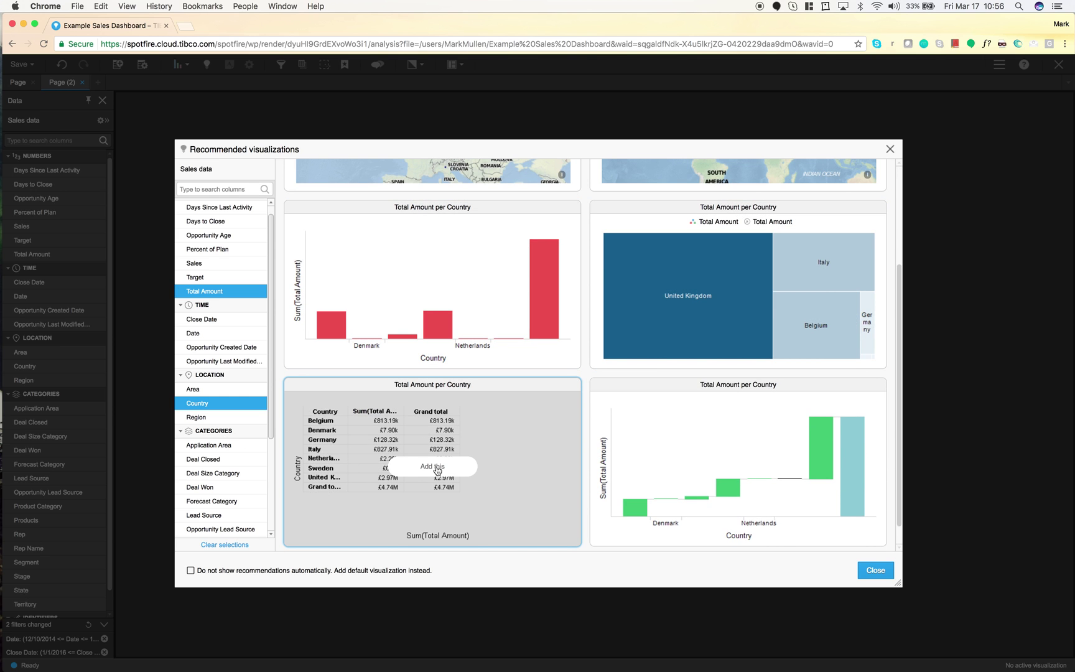
{"action": "left_click", "coordinate": [438, 468]}
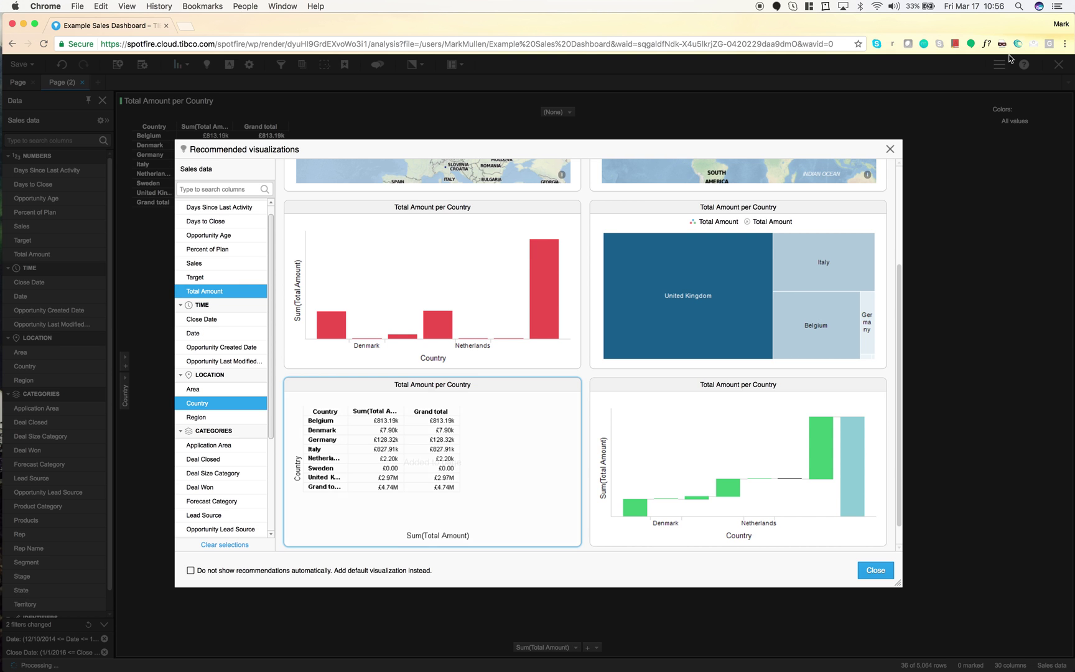
Close the recommended visualizations and add Product Category, followed by Products, to the cross table's horizontal axis
{"action": "left_click", "coordinate": [890, 149]}
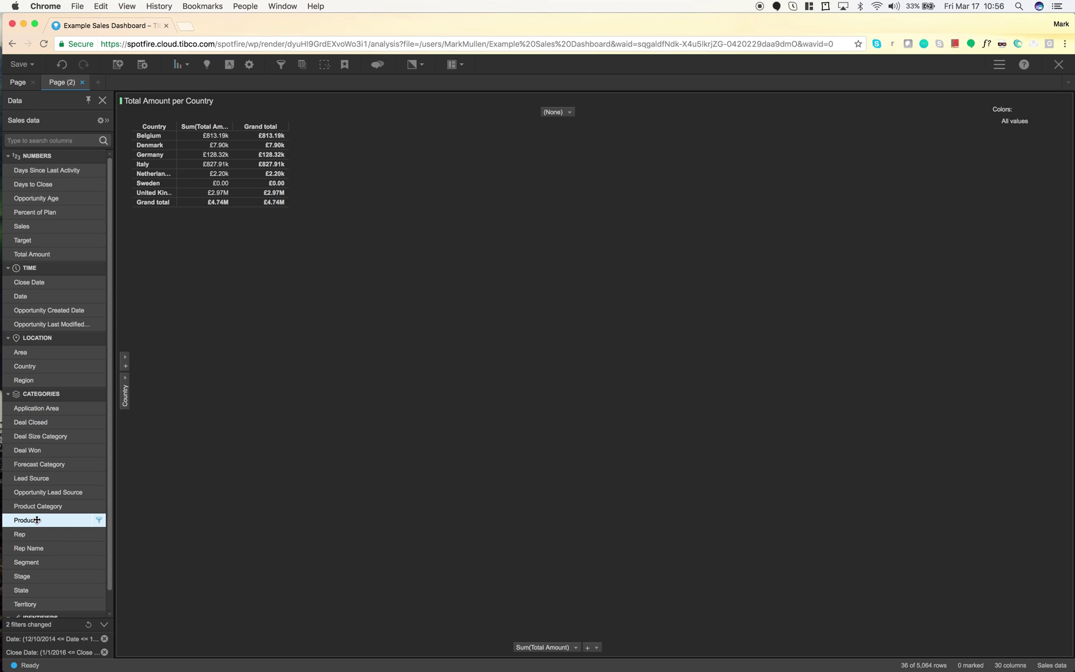
{"action": "left_click_drag", "start_coordinate": [36, 503], "coordinate": [556, 114]}
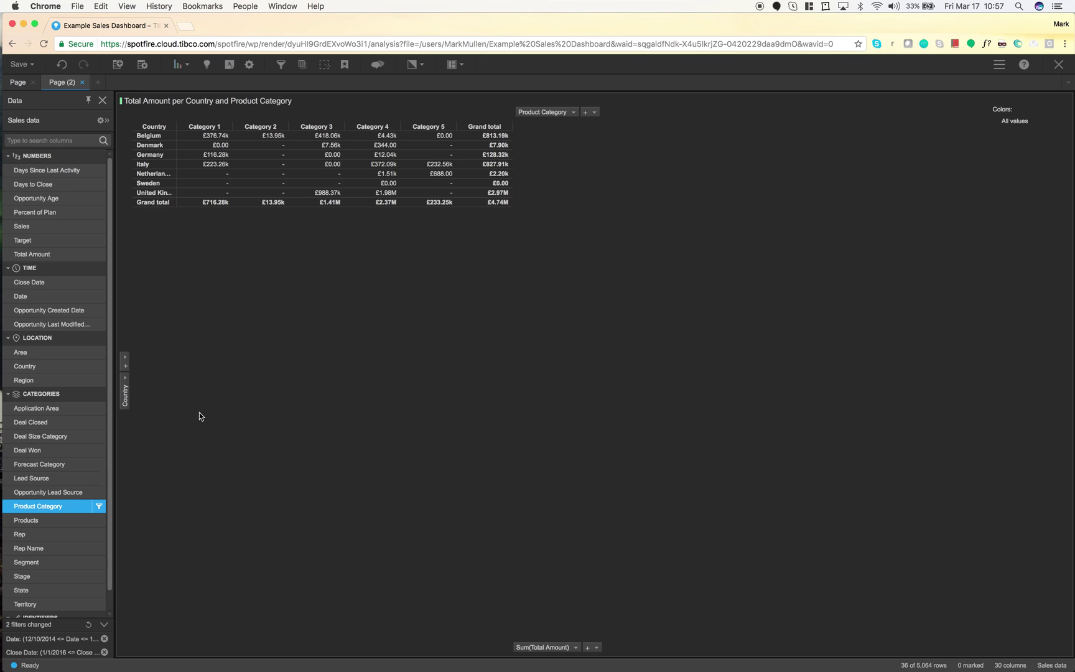
{"action": "left_click_drag", "start_coordinate": [46, 523], "coordinate": [582, 115]}
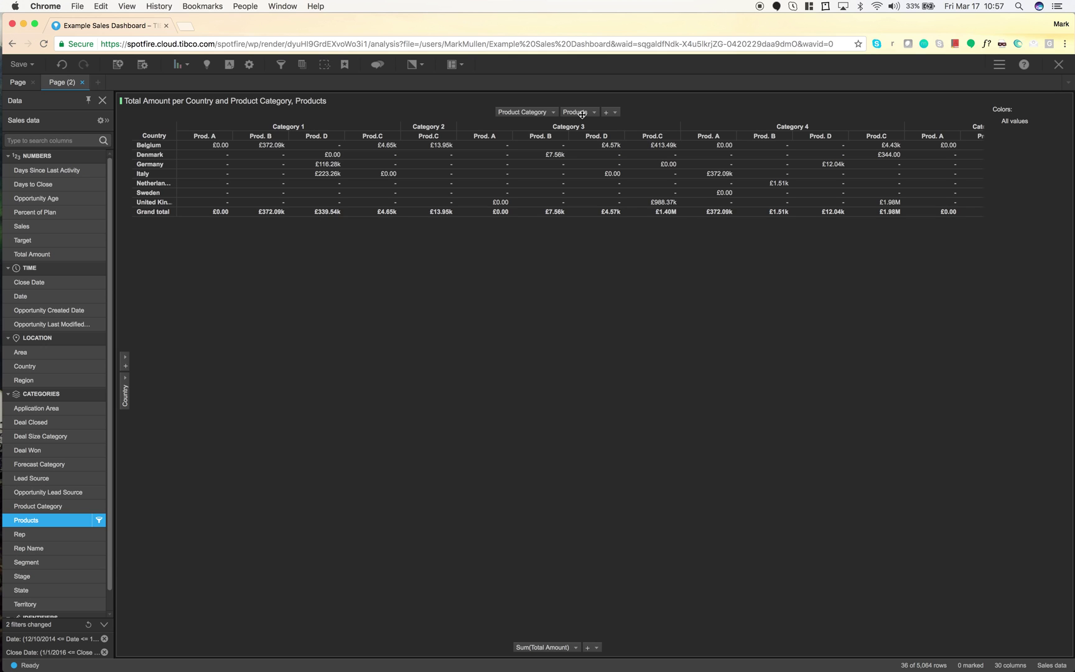
{"action": "left_click", "coordinate": [293, 128]}
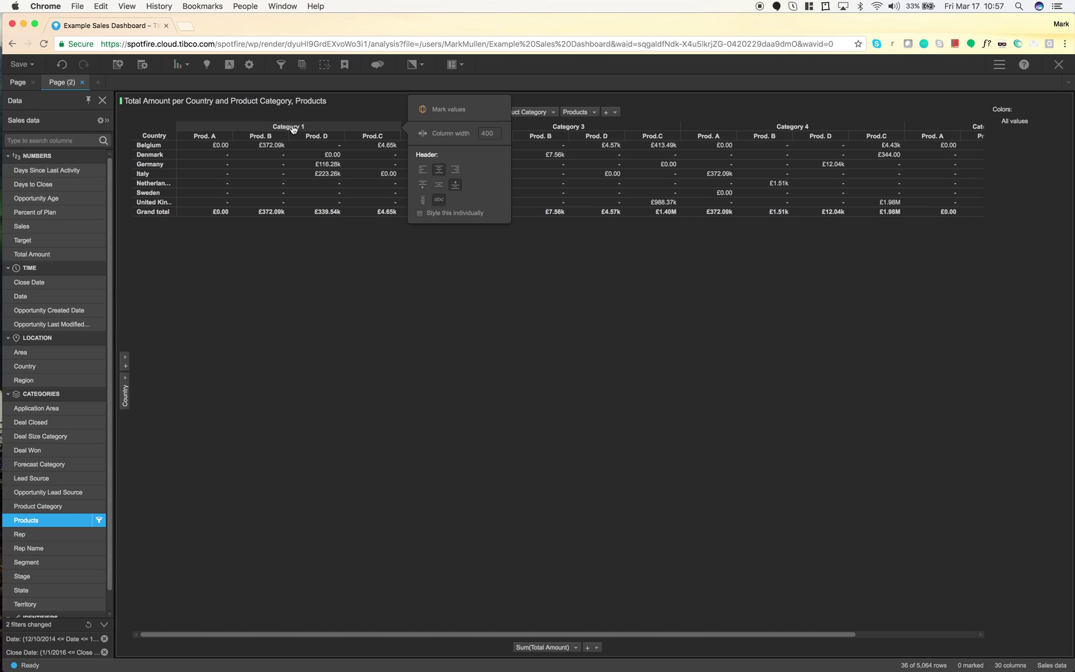
{"action": "left_click", "coordinate": [428, 256]}
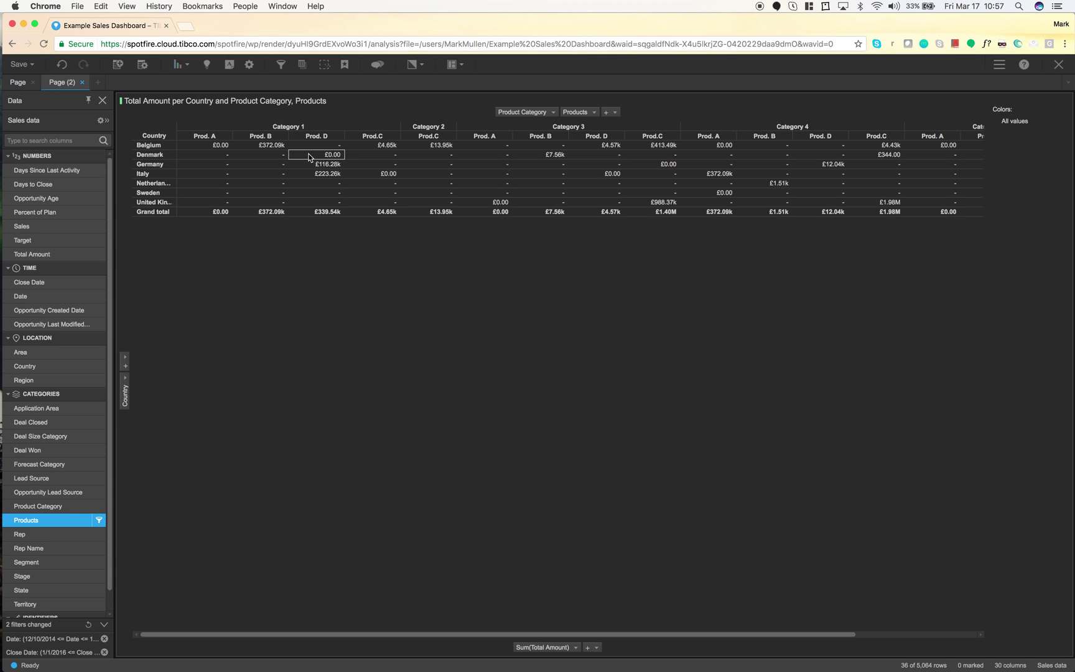
Replace Products with Rep Name on the cross table's horizontal axis
{"action": "left_click", "coordinate": [594, 114]}
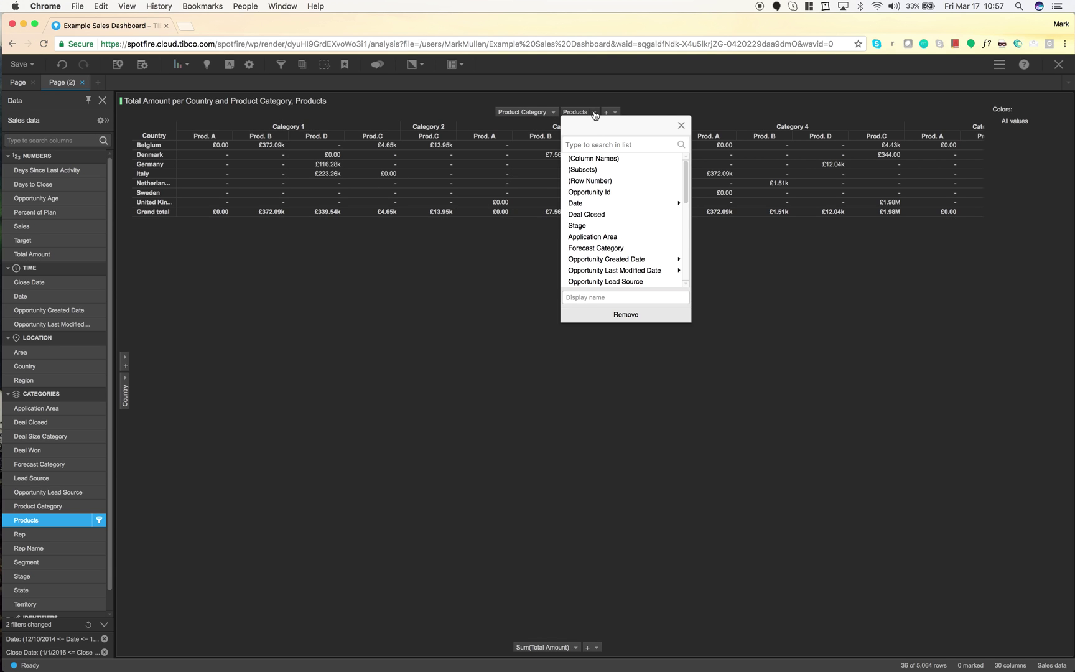
{"action": "scroll", "coordinate": [594, 210], "scroll_direction": "down", "scroll_amount": 2}
{"action": "scroll", "coordinate": [594, 211], "scroll_direction": "down", "scroll_amount": 5}
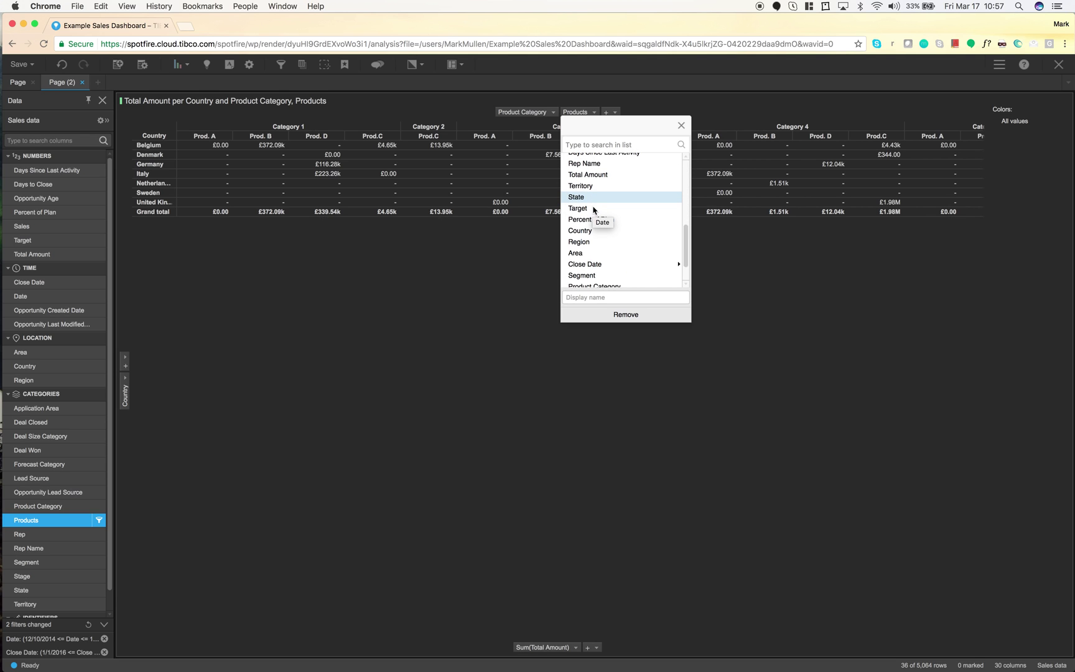
{"action": "left_click", "coordinate": [592, 163]}
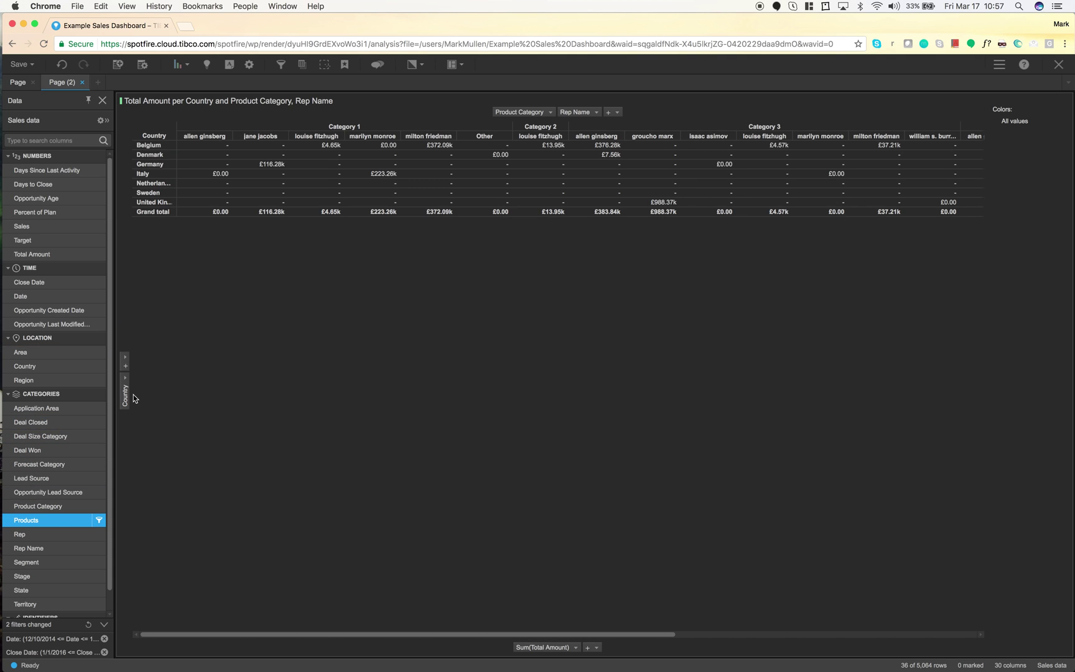
Move Country onto the cross table's horizontal axis in place of Product Category, and put Product Category on the vertical axis
{"action": "left_click_drag", "start_coordinate": [125, 392], "coordinate": [511, 112]}
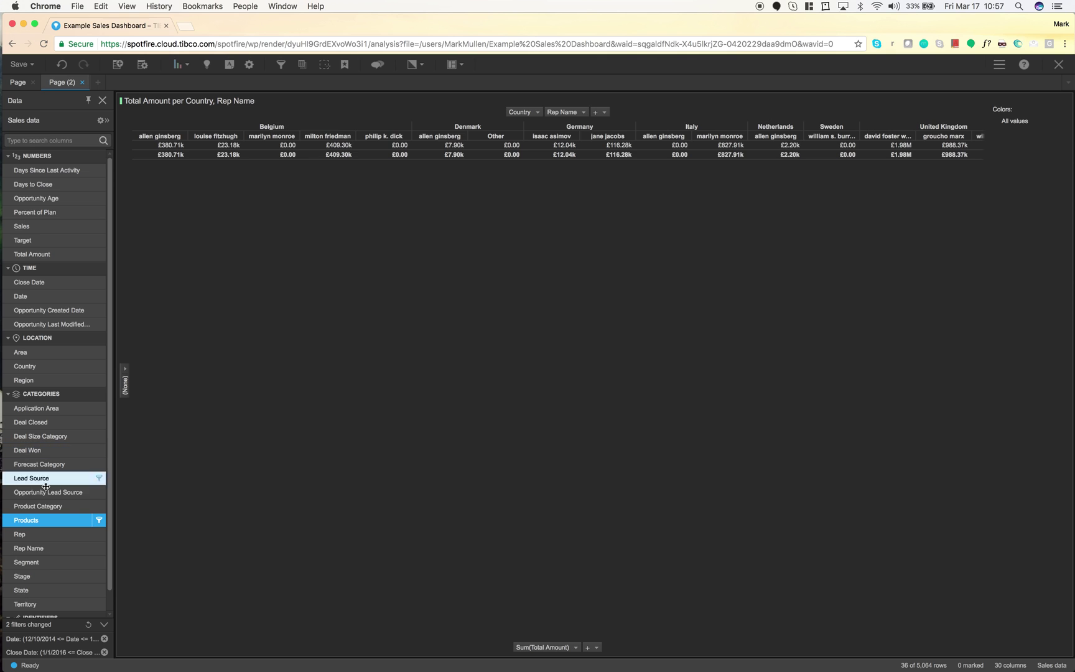
{"action": "left_click_drag", "start_coordinate": [41, 507], "coordinate": [127, 387]}
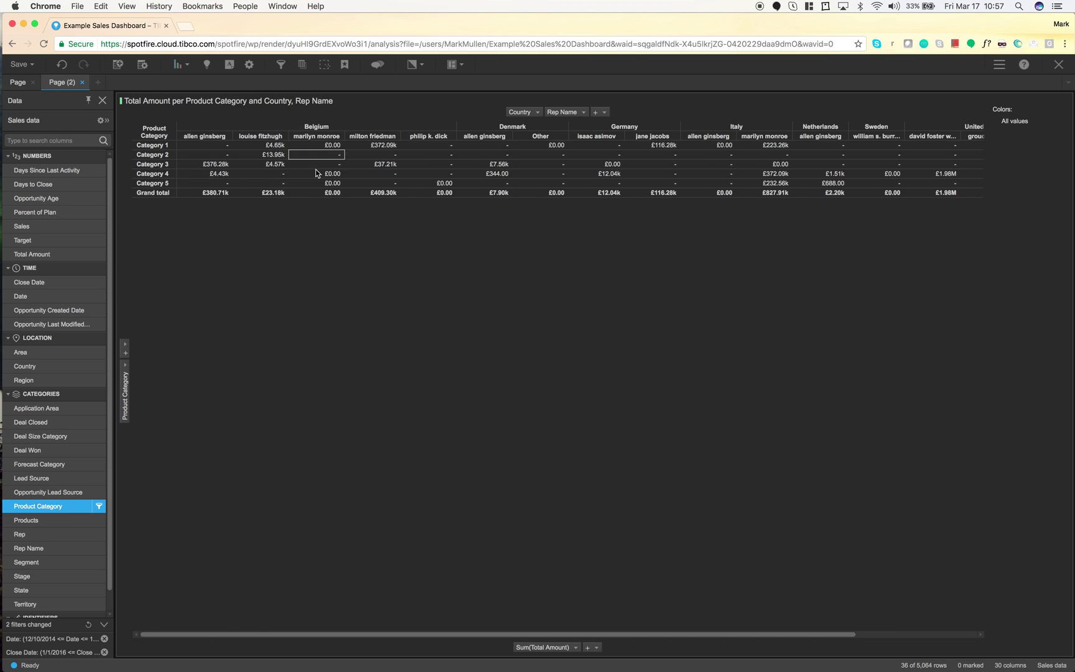
Create a Table details visualization from the cross table
{"action": "scroll", "coordinate": [316, 169], "scroll_direction": "right", "scroll_amount": 5}
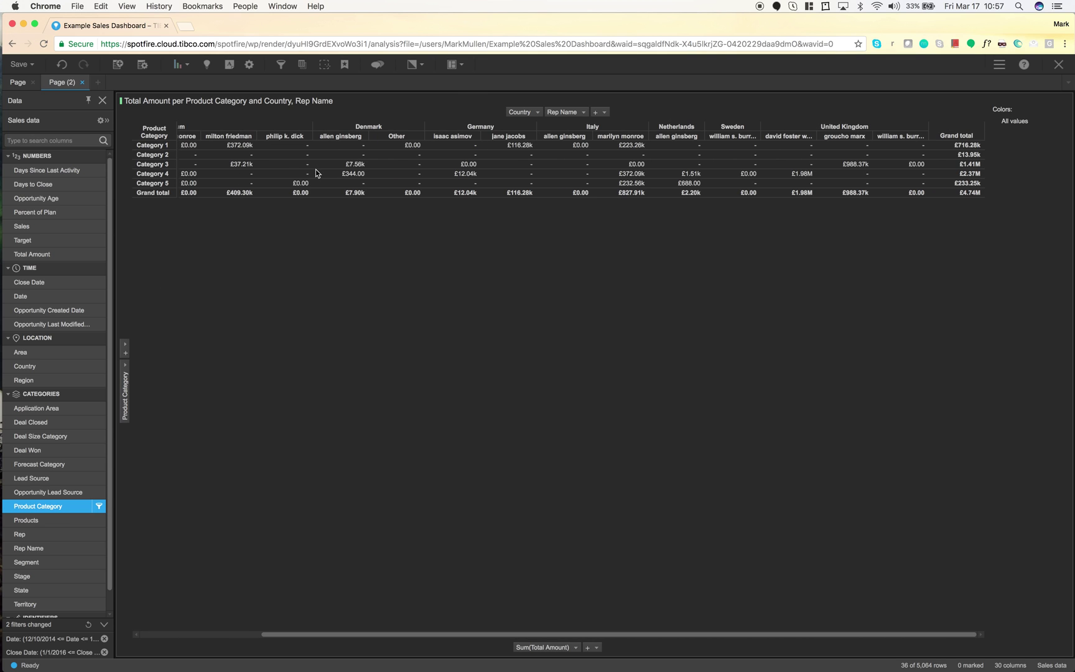
{"action": "right_click", "coordinate": [620, 180]}
{"action": "mouse_move", "coordinate": [649, 340]}
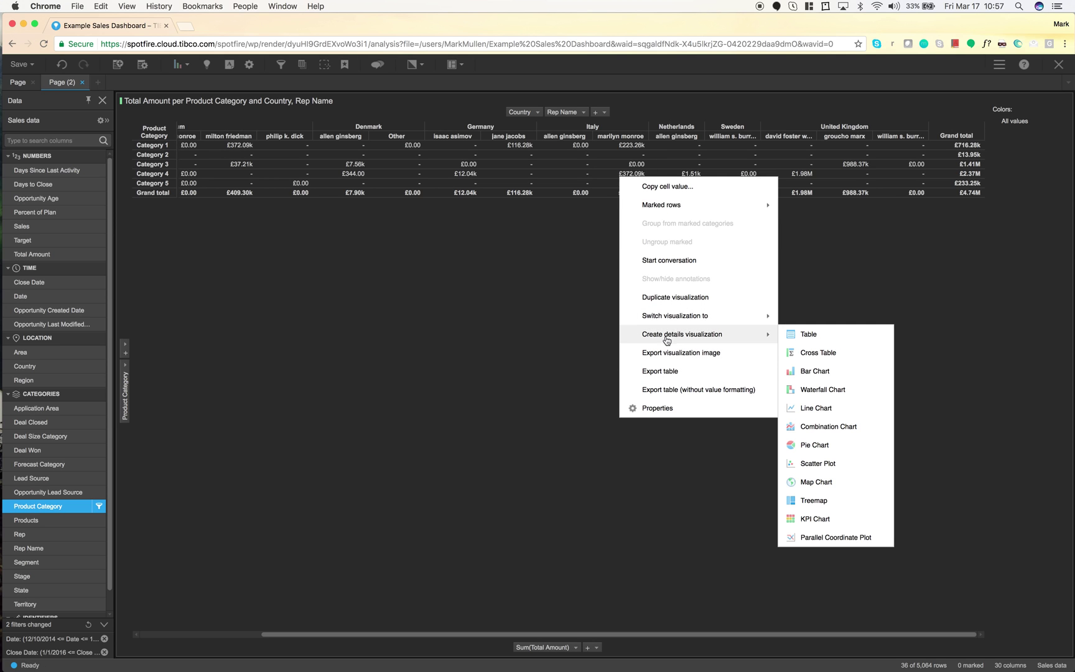
{"action": "left_click", "coordinate": [795, 334]}
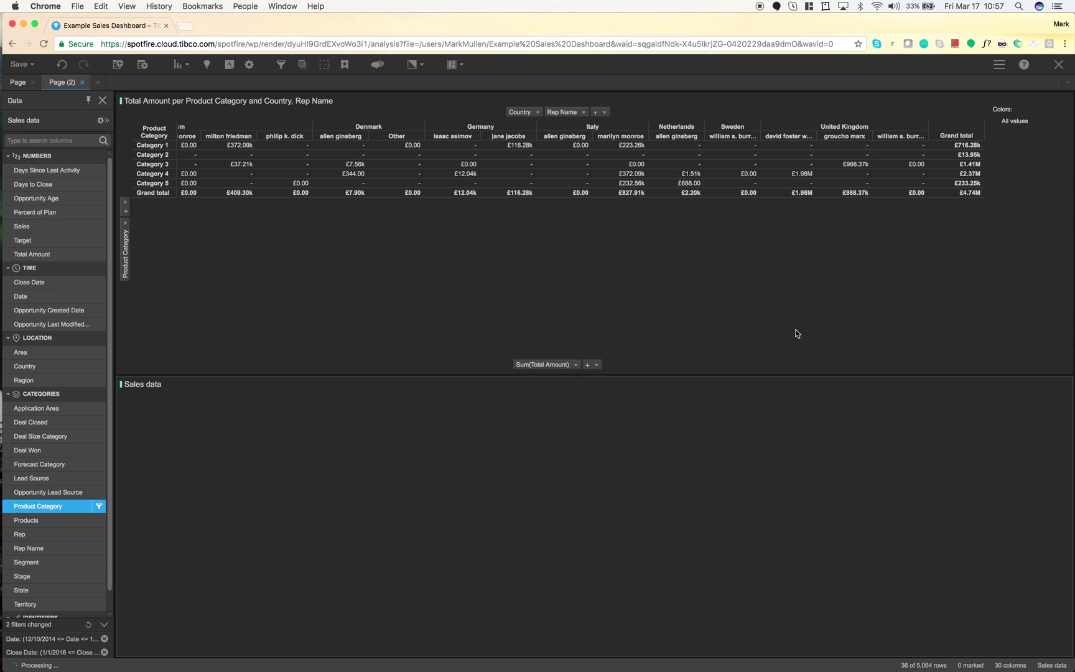
Mark Germany's Category 1 cell in the cross table, then mark the block from that cell to Italy's Category 4 cell
{"action": "left_click", "coordinate": [517, 144]}
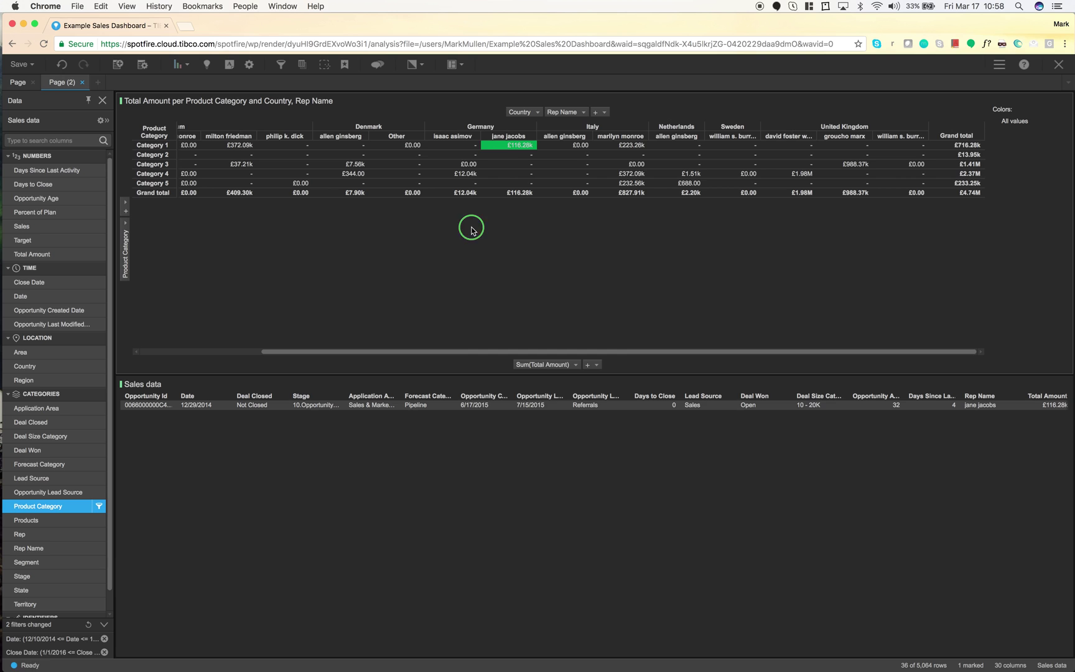
{"action": "right_click", "coordinate": [472, 230]}
{"action": "left_click", "coordinate": [518, 146]}
{"action": "left_click_drag", "start_coordinate": [518, 147], "coordinate": [614, 176]}
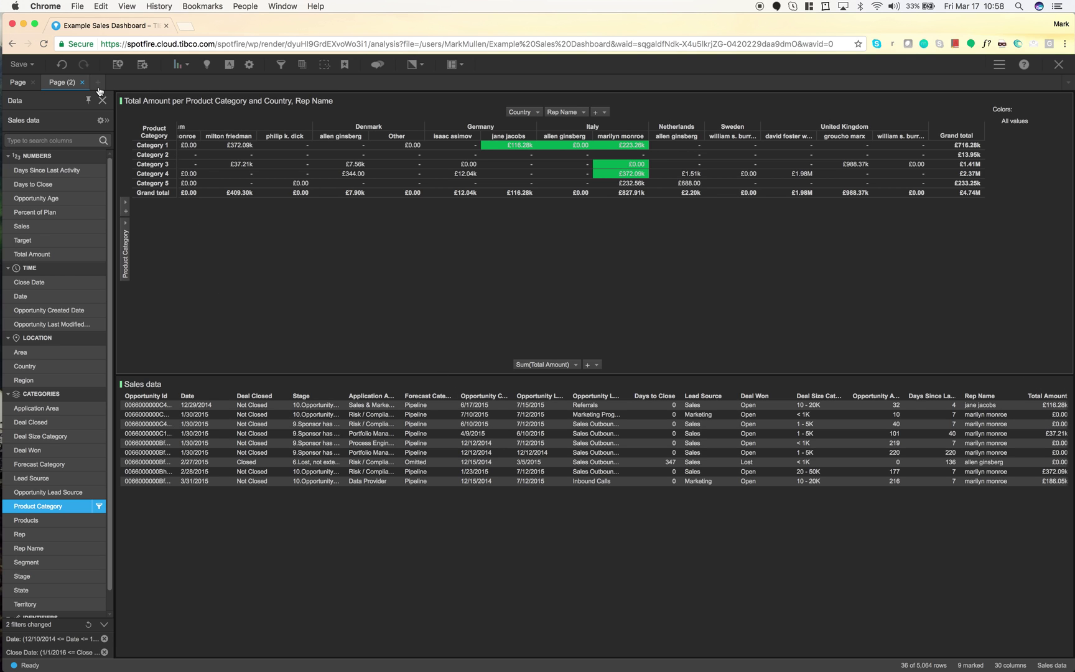
{"action": "left_click", "coordinate": [33, 70]}
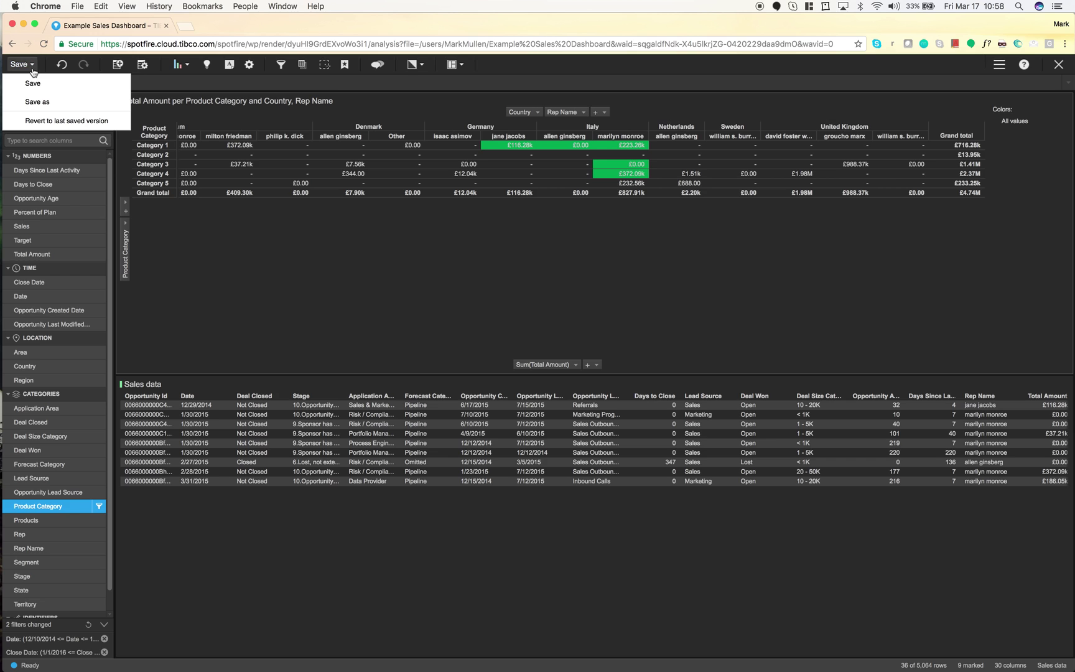
{"action": "left_click", "coordinate": [184, 96]}
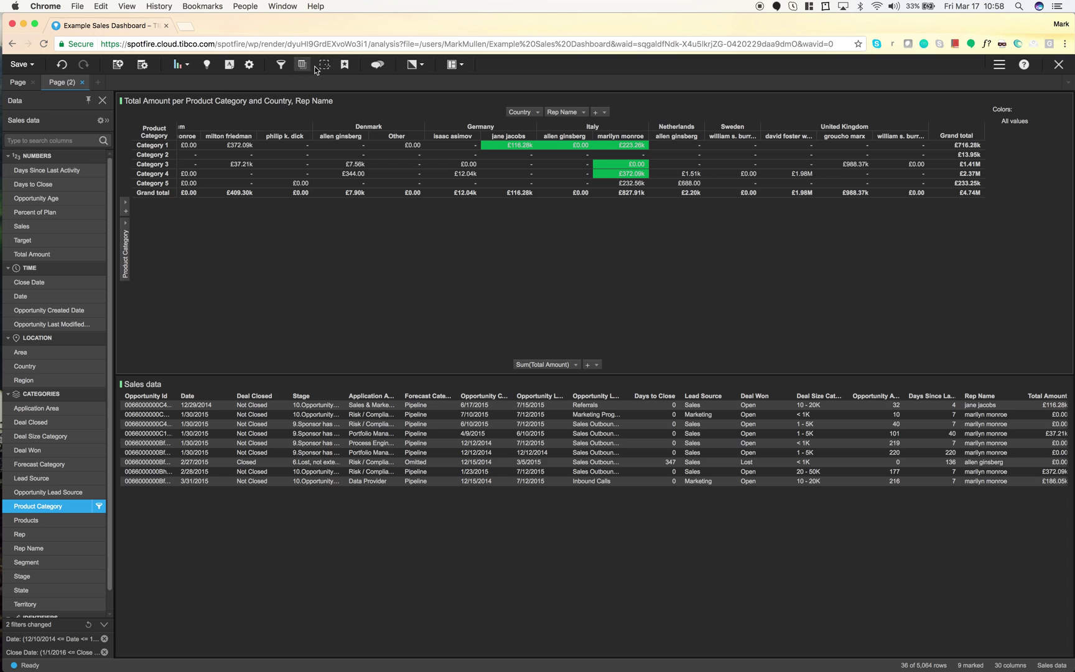
{"action": "left_click", "coordinate": [423, 67]}
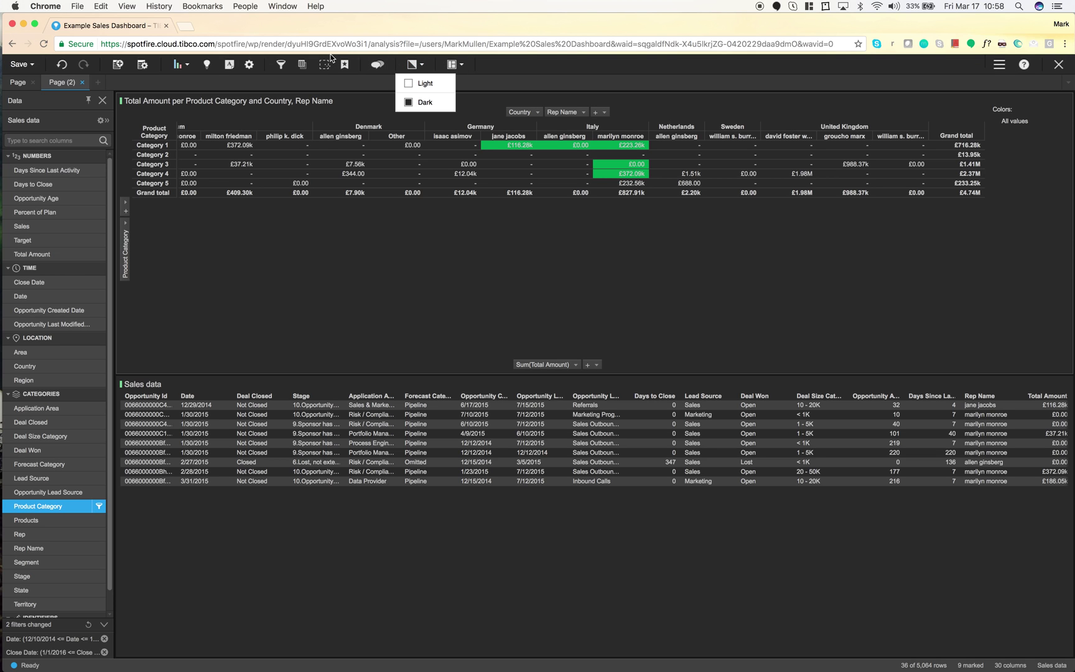
{"action": "left_click", "coordinate": [142, 66]}
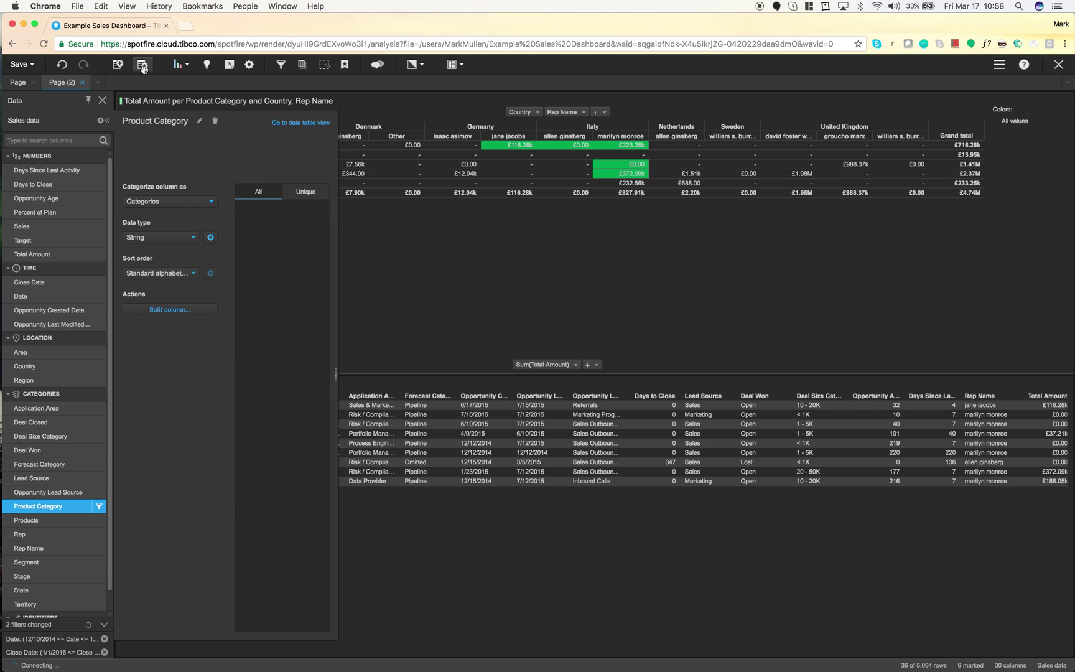
{"action": "left_click", "coordinate": [143, 70]}
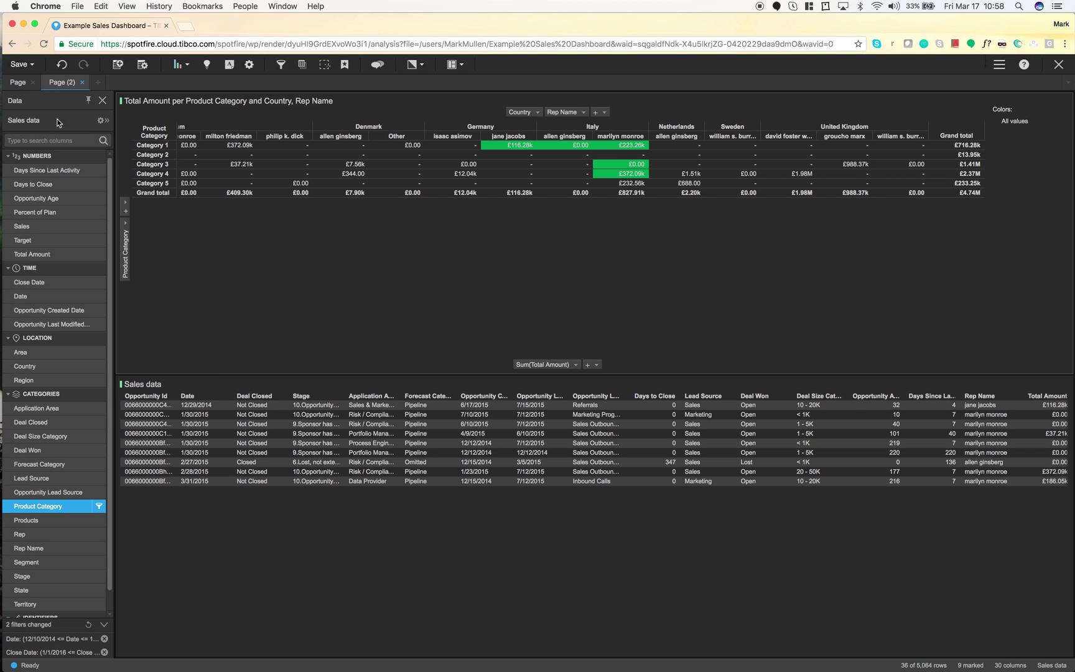
Save a copy of the analysis in the personal library folder as "Example Sales Dashboard - Marks Dashboard"
{"action": "left_click", "coordinate": [19, 64]}
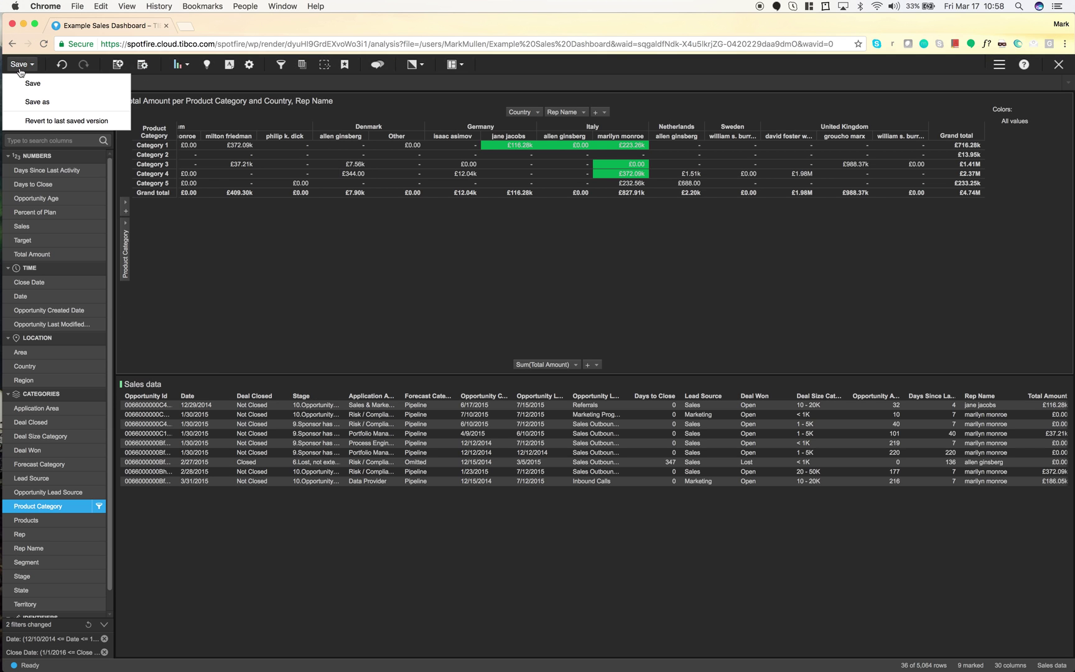
{"action": "left_click", "coordinate": [28, 102]}
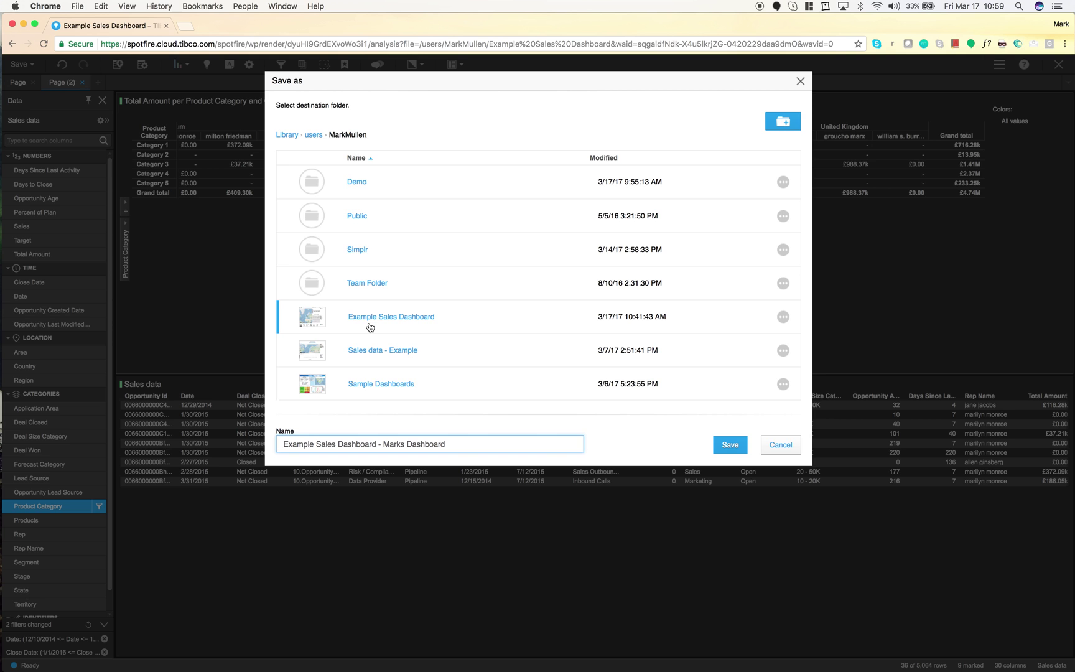
{"action": "left_click", "coordinate": [731, 446]}
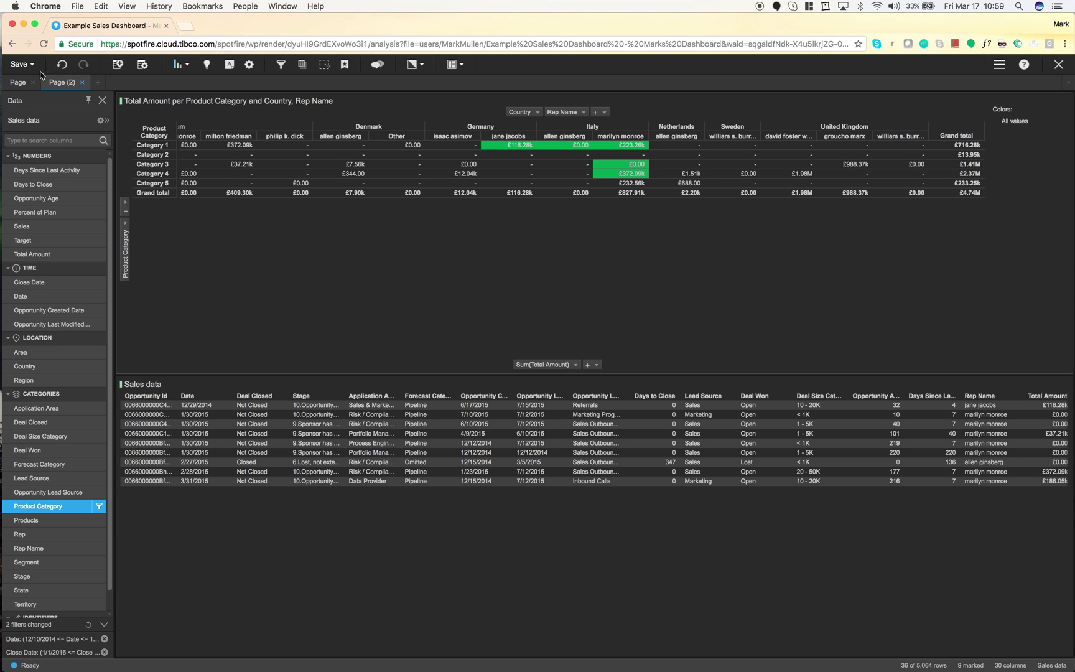
On the first page, remove the Total Amount of Products Sold by Rep chart and stack Total Sales by Country above Total Amount per Country by Date
{"action": "left_click", "coordinate": [19, 88]}
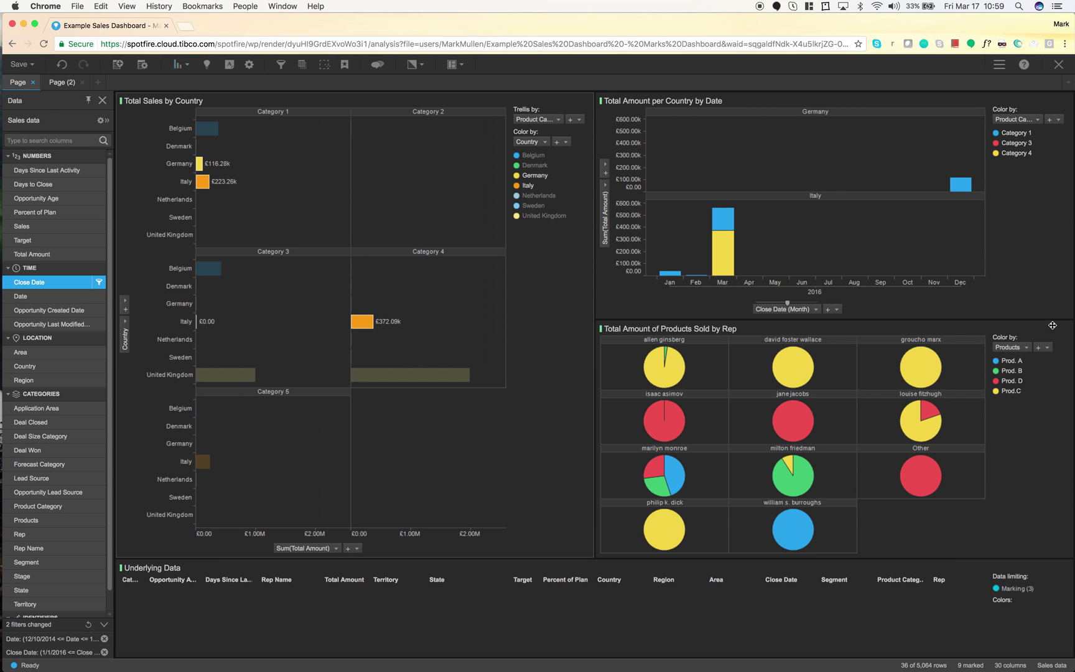
{"action": "left_click", "coordinate": [1064, 329]}
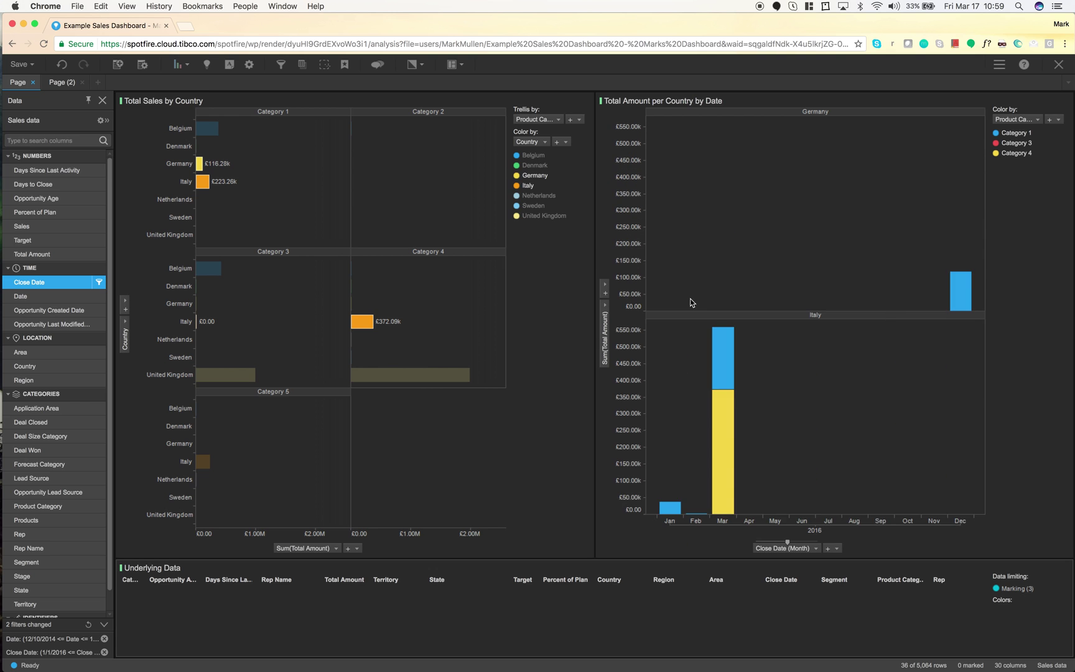
{"action": "left_click_drag", "start_coordinate": [419, 100], "coordinate": [728, 120]}
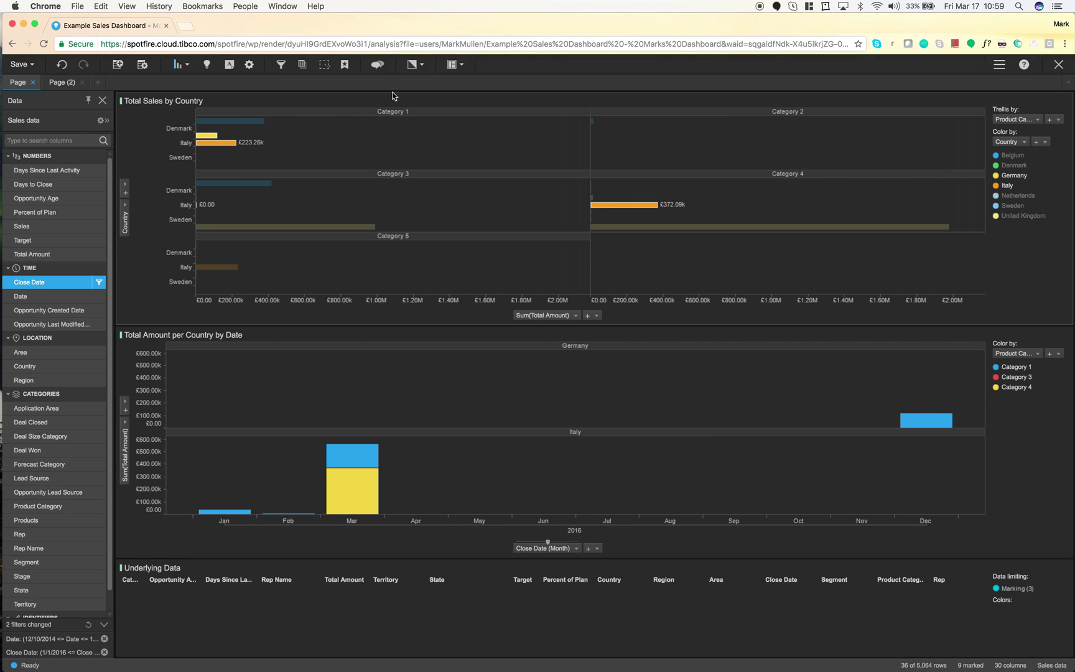
Select the Sales column, view its filter, and open its column details to review the available data types
{"action": "left_click", "coordinate": [56, 259]}
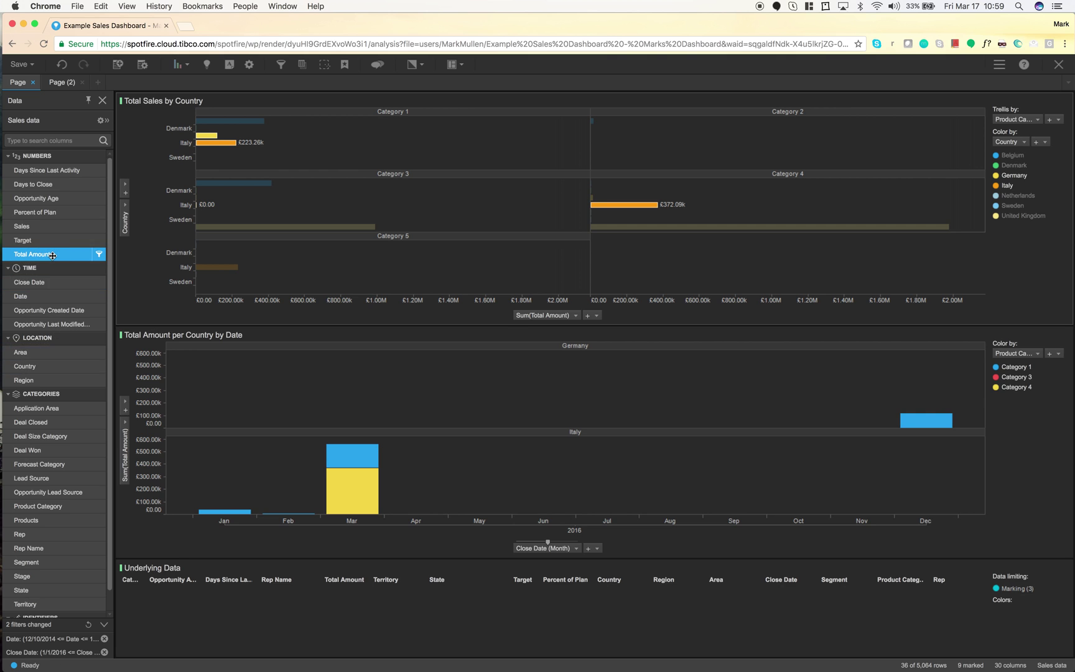
{"action": "left_click", "coordinate": [62, 226]}
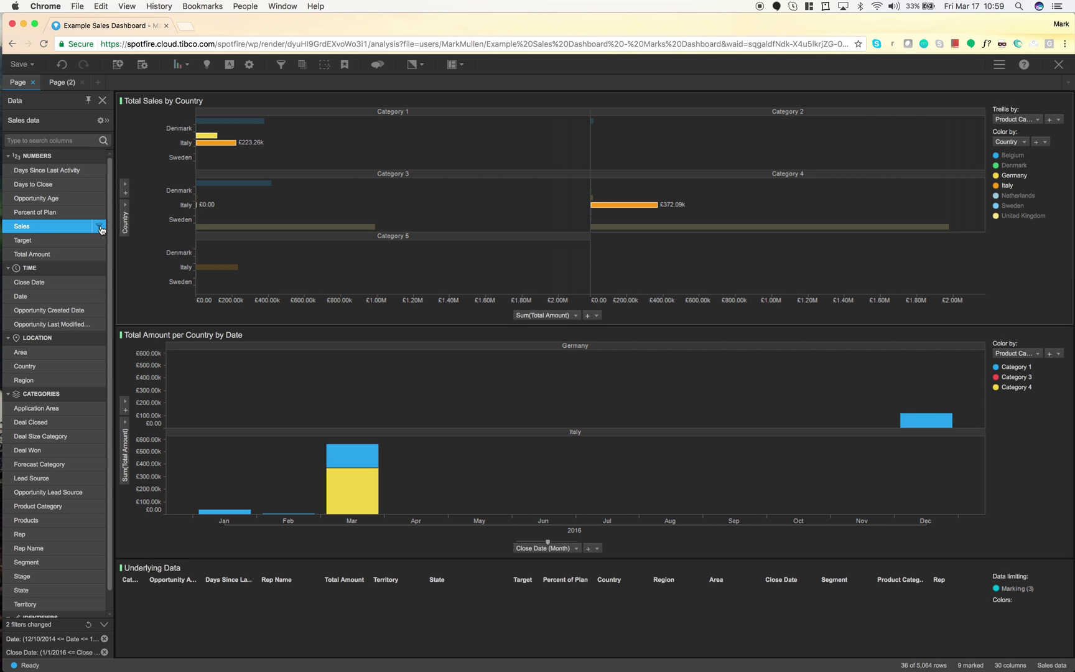
{"action": "left_click", "coordinate": [99, 226]}
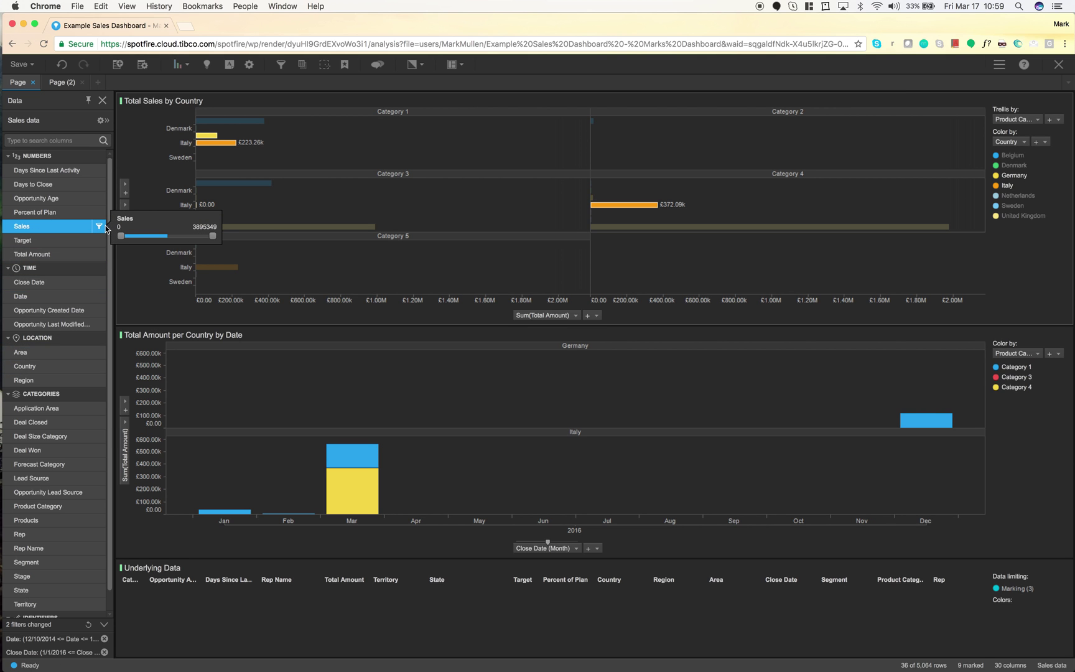
{"action": "left_click", "coordinate": [101, 121]}
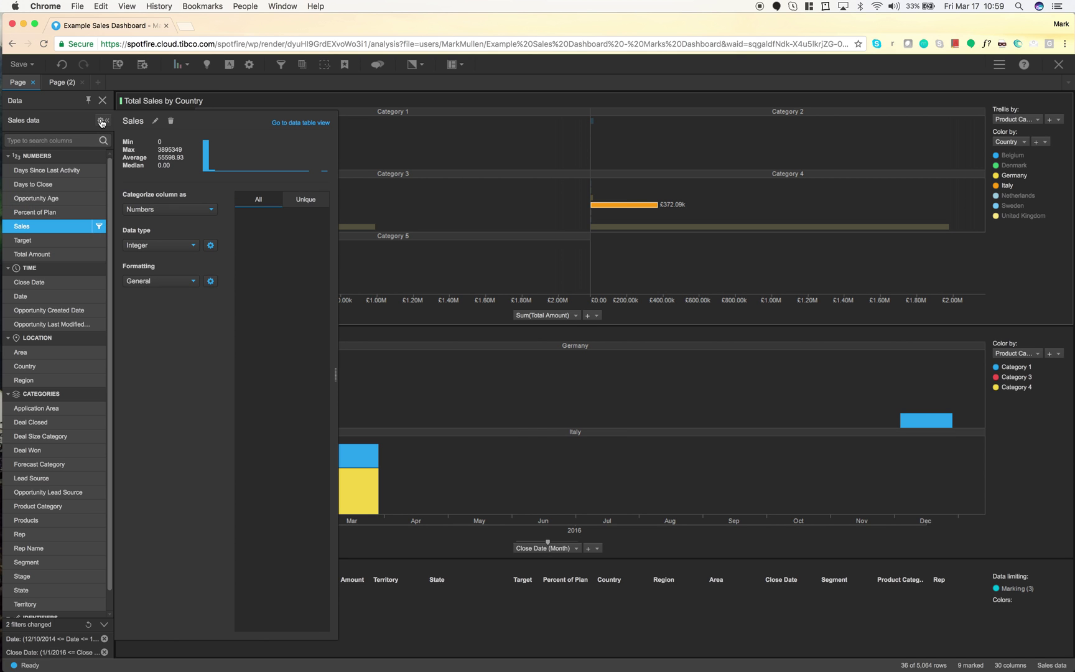
{"action": "left_click", "coordinate": [165, 248]}
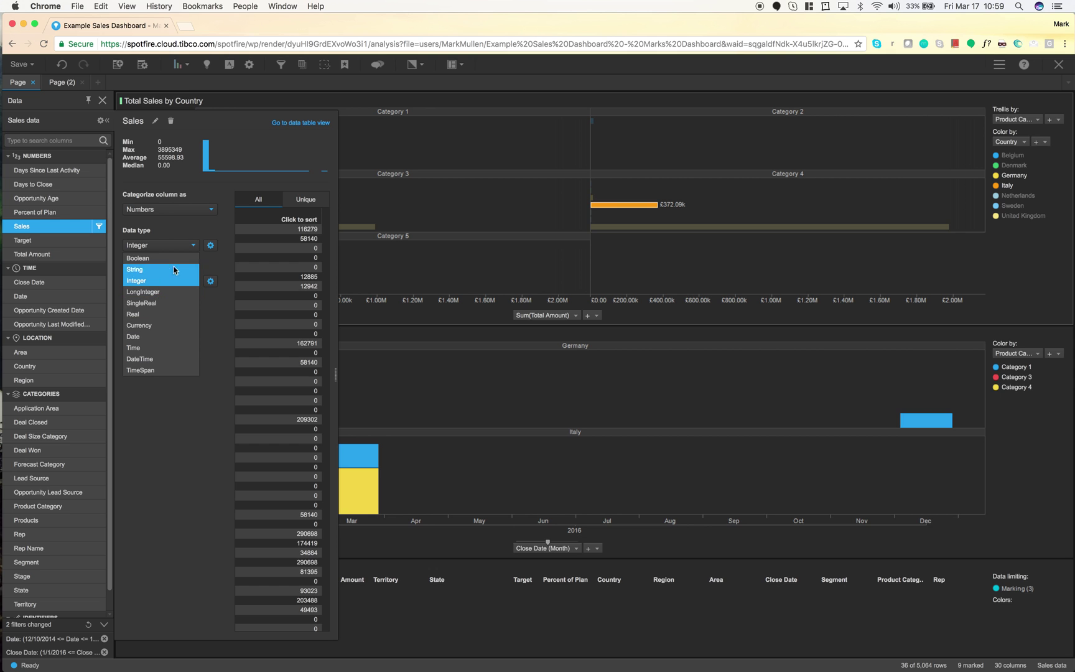
{"action": "left_click", "coordinate": [226, 248]}
Format the Sales column as Currency in United Kingdom (GBP) (£) (English), with the thousands separator and short number format enabled
{"action": "left_click", "coordinate": [211, 281]}
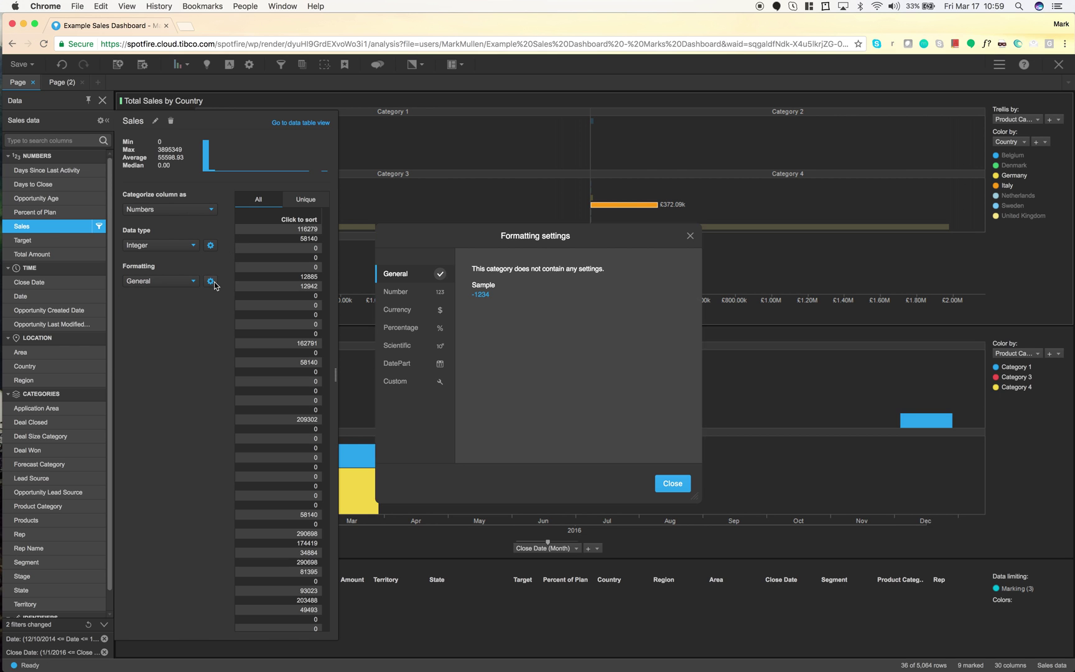
{"action": "left_click", "coordinate": [415, 309]}
{"action": "left_click", "coordinate": [476, 294]}
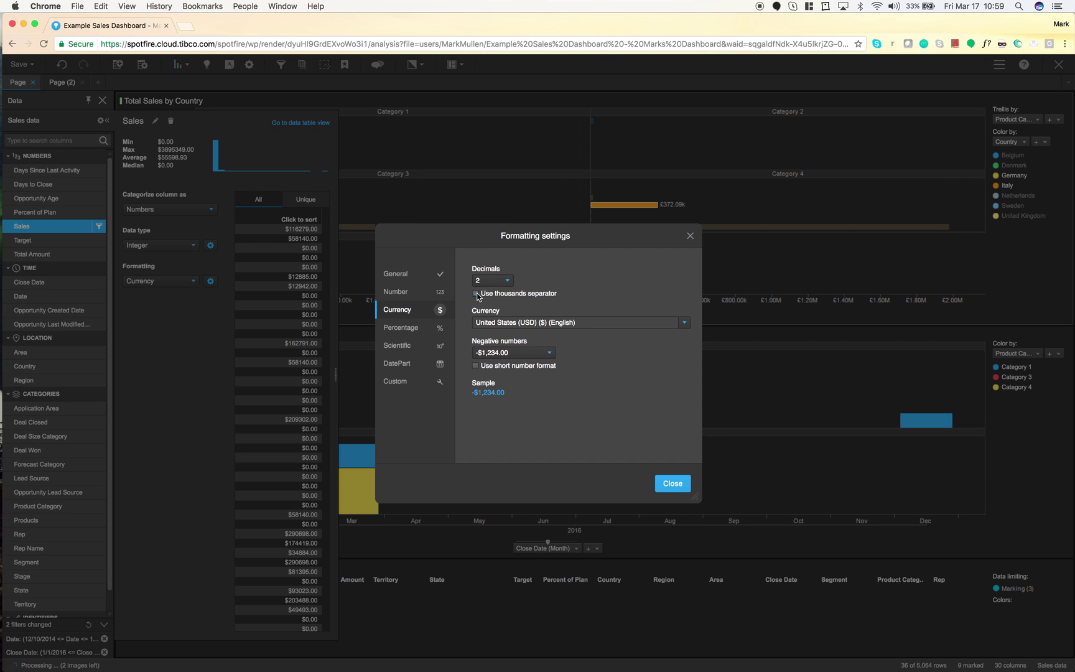
{"action": "left_click", "coordinate": [482, 321]}
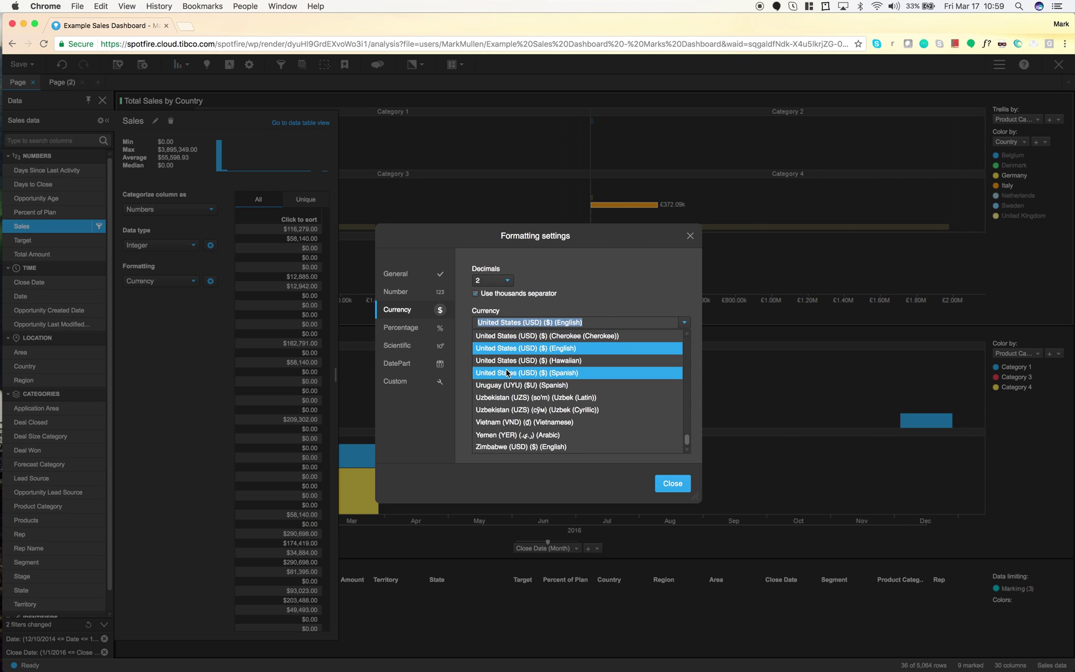
{"action": "scroll", "coordinate": [507, 392], "scroll_direction": "up", "scroll_amount": 5}
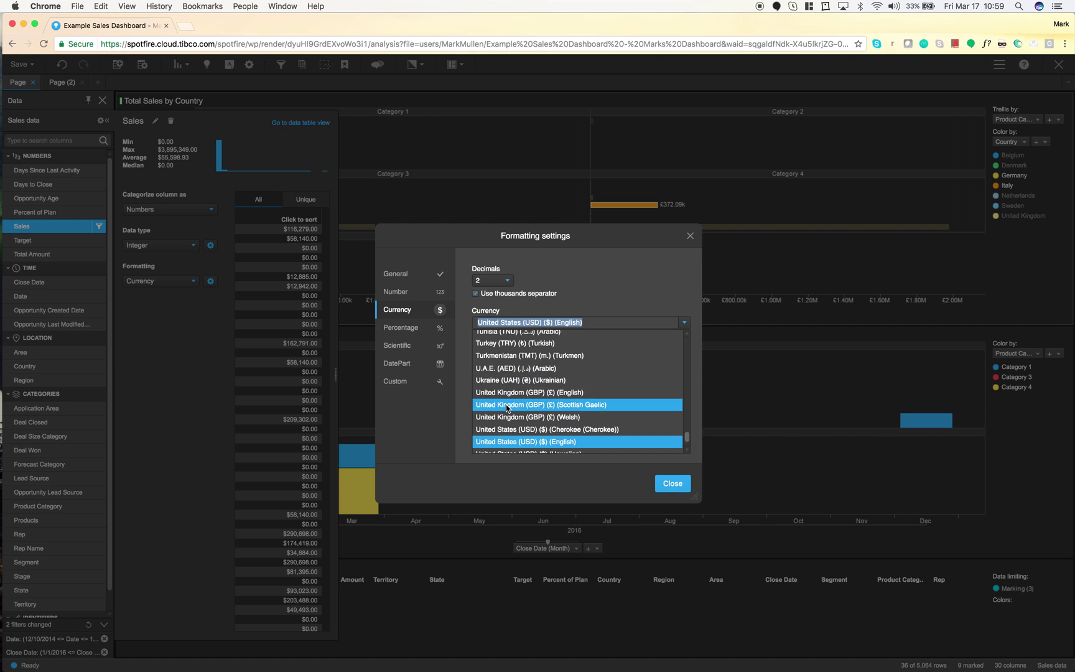
{"action": "left_click", "coordinate": [510, 394]}
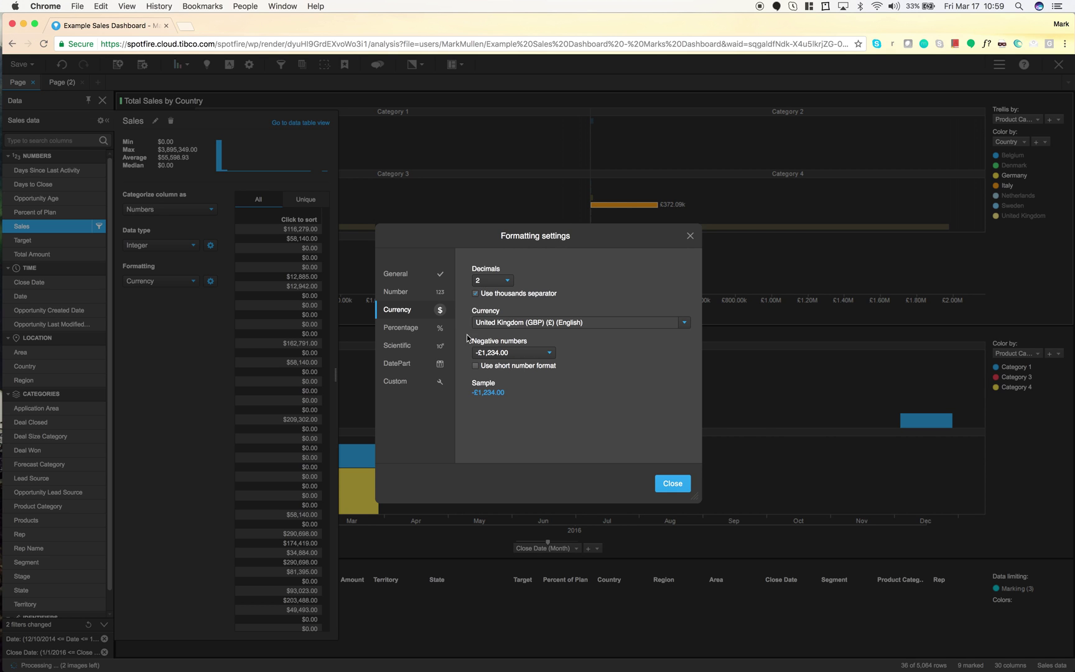
{"action": "left_click", "coordinate": [477, 371]}
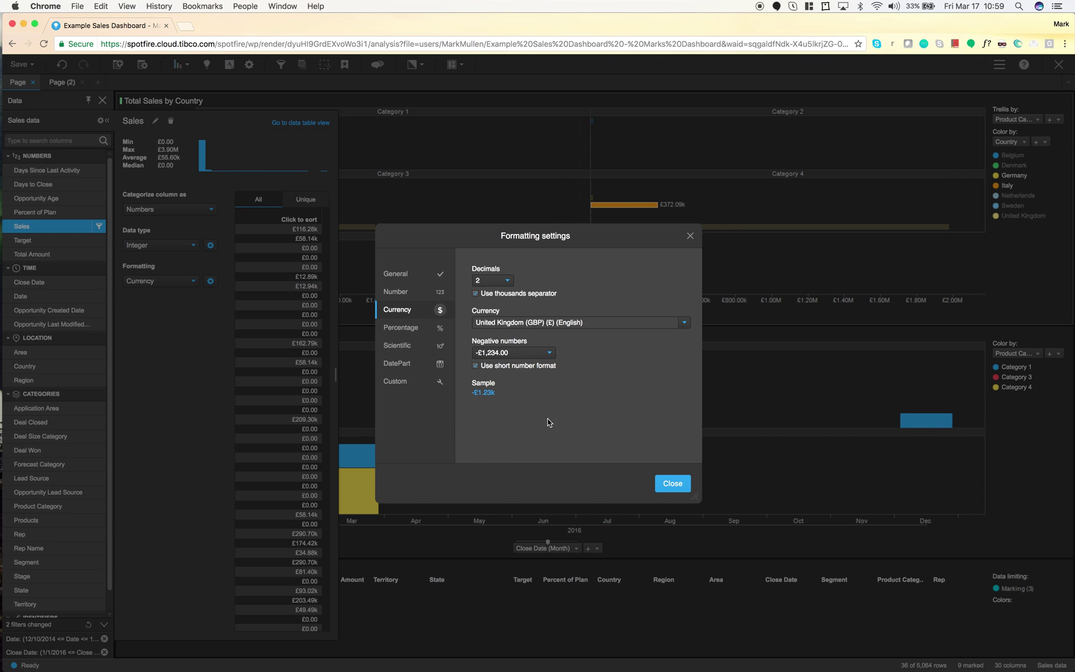
{"action": "left_click", "coordinate": [673, 484]}
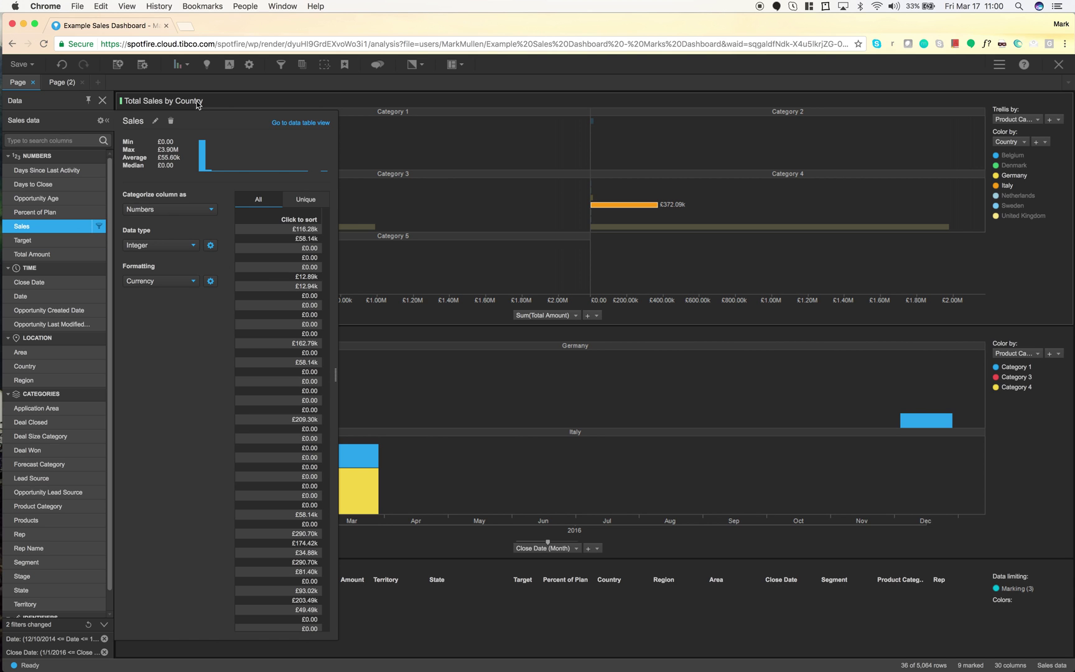
Close the Sales column details and mark the Belgium bar under Category 3 in Total Sales by Country
{"action": "left_click", "coordinate": [107, 121]}
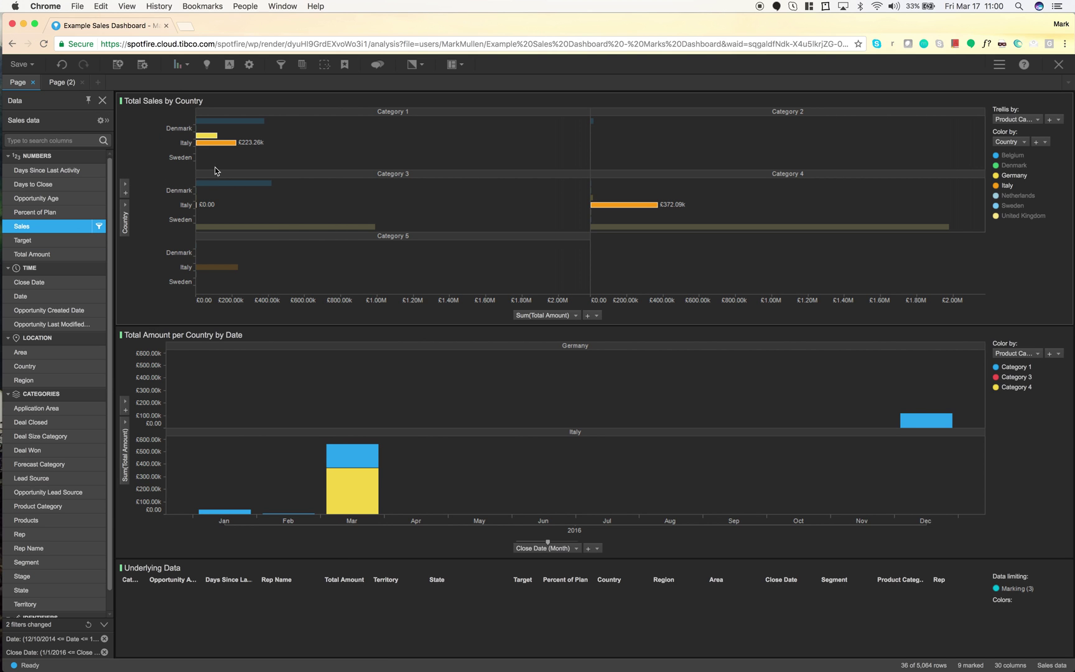
{"action": "left_click", "coordinate": [226, 183]}
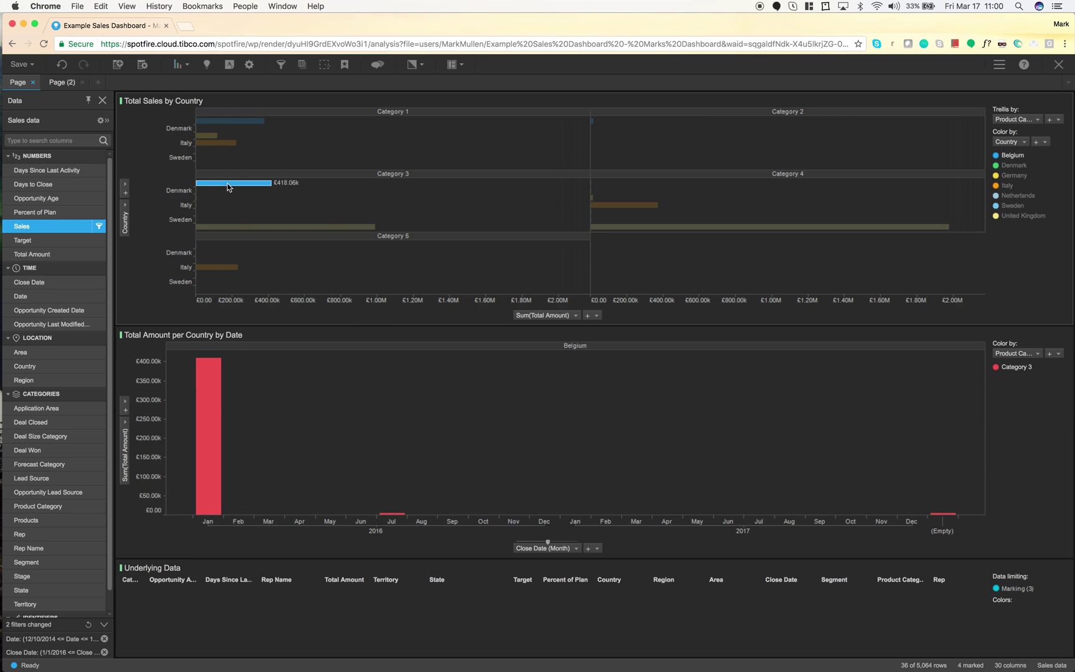